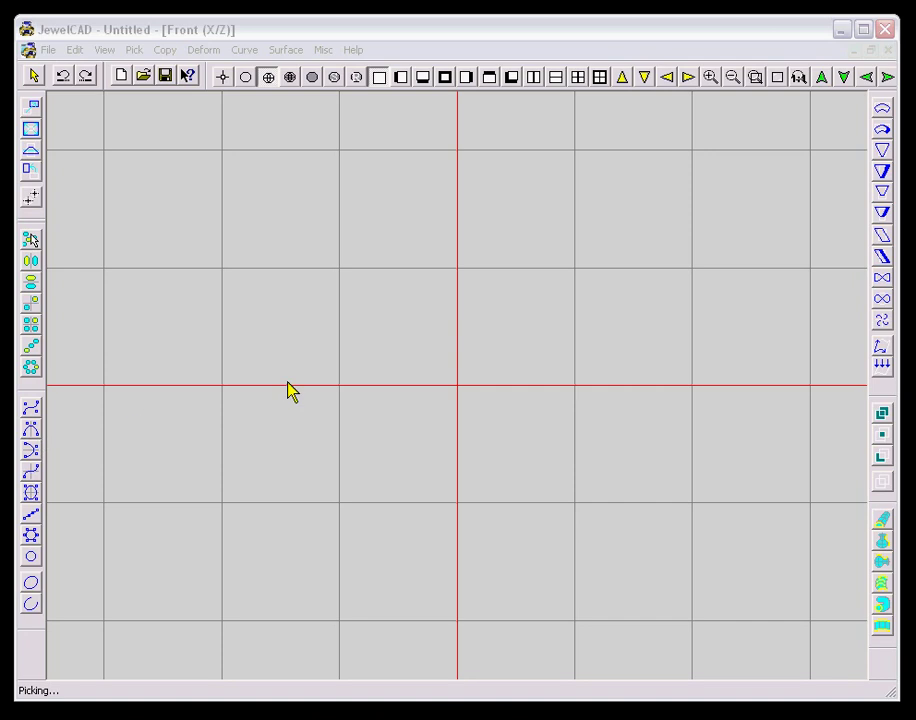
Step: Draw an 18 mm diameter circle with 24 CVs in the Front view and offset it 1.7 mm to the outside only
{"action": "left_click", "coordinate": [31, 558]}
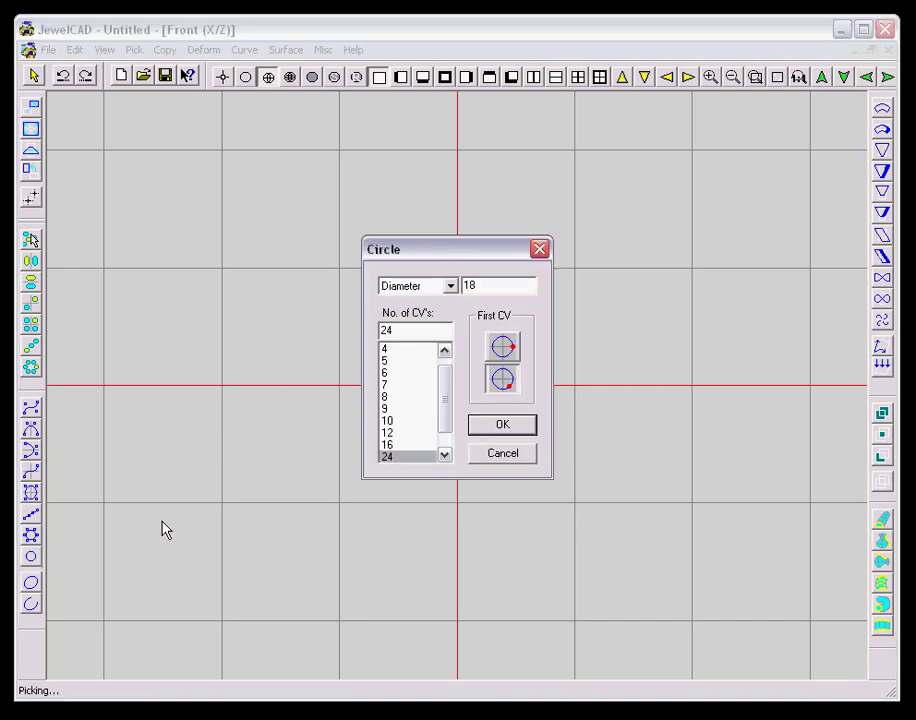
{"action": "left_click", "coordinate": [502, 425]}
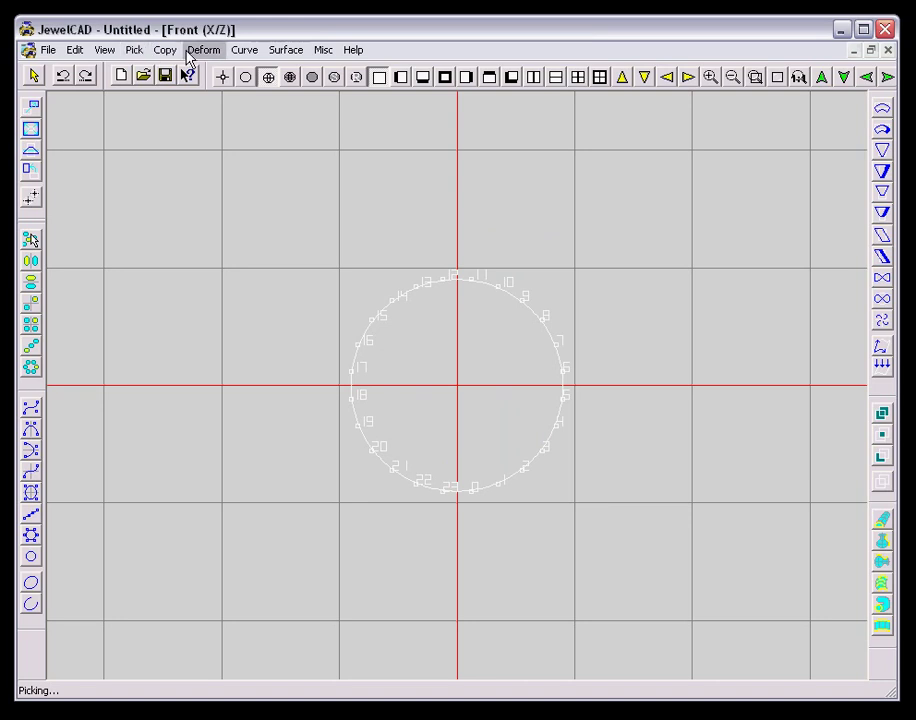
{"action": "left_click", "coordinate": [242, 52]}
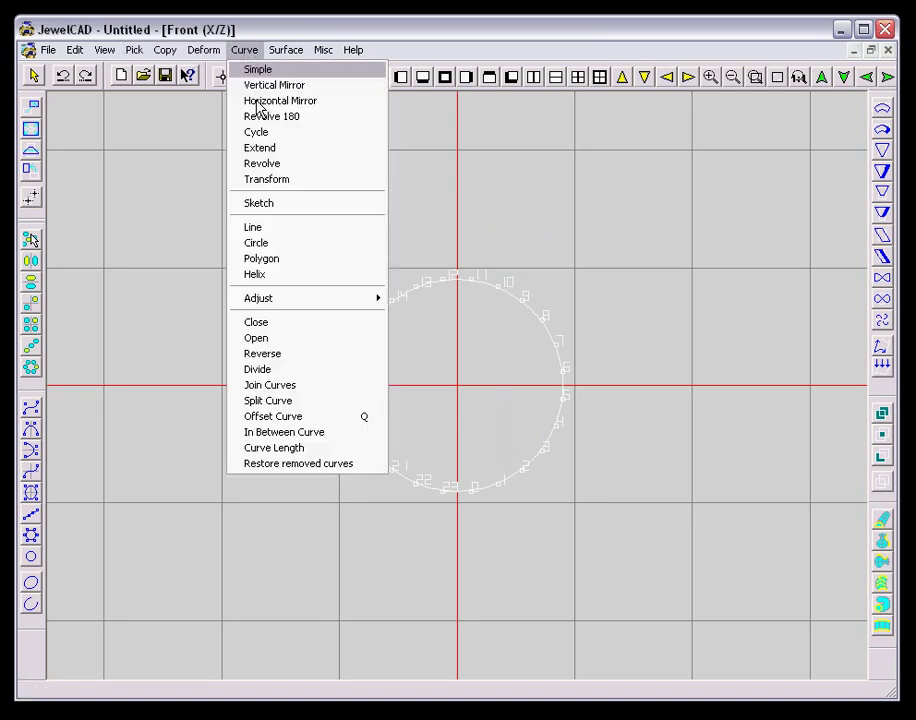
{"action": "left_click", "coordinate": [320, 417]}
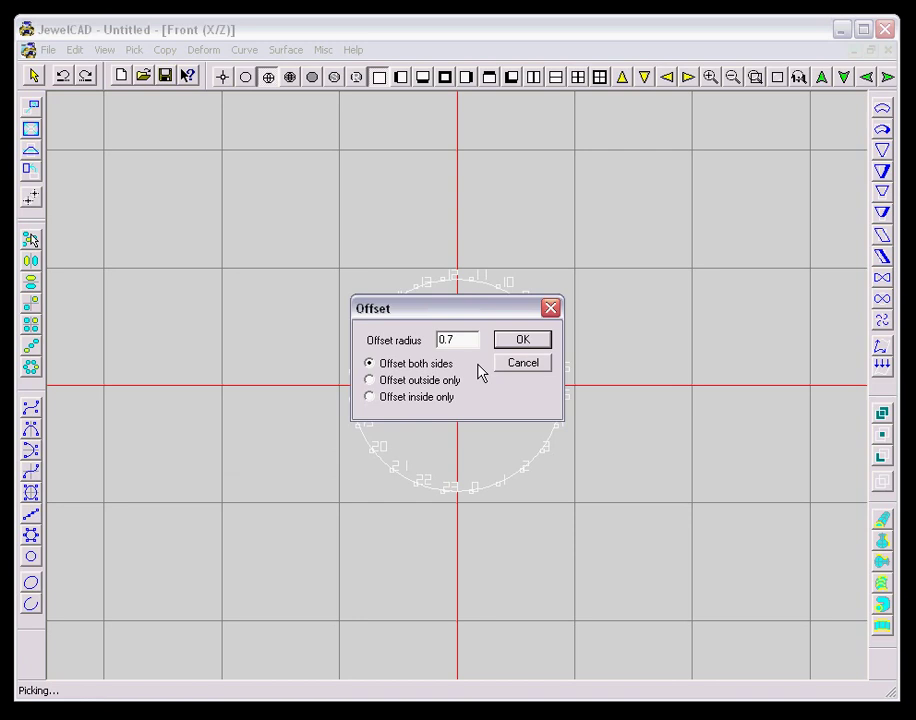
{"action": "left_click", "coordinate": [453, 381]}
{"action": "double_click", "coordinate": [449, 340]}
{"action": "type", "text": "1"}
{"action": "key", "text": "Return"}
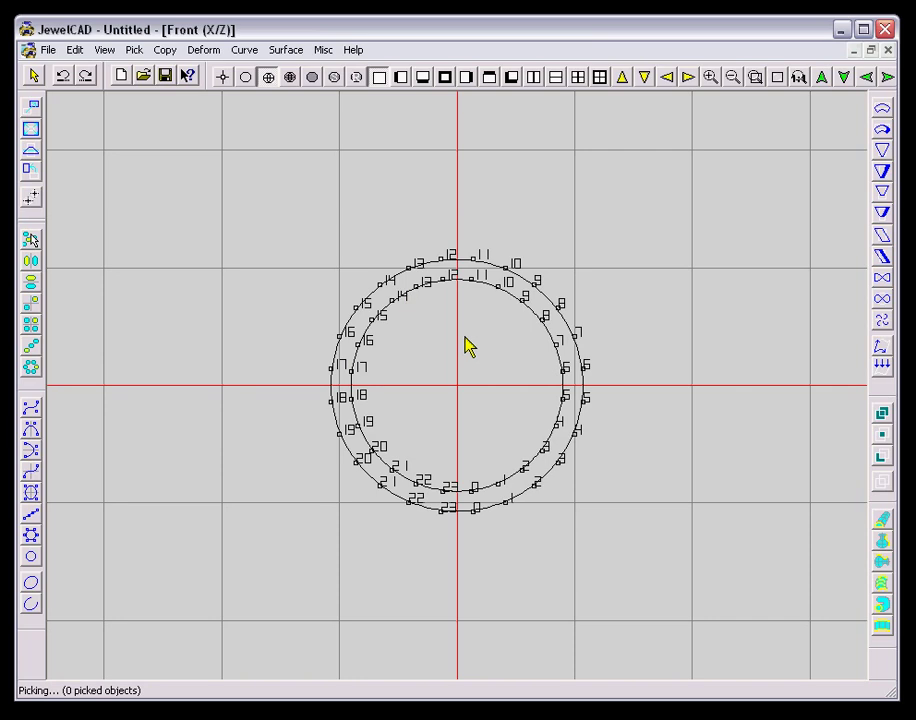
Step: Insert a 5.2 mm round diamond at the origin
{"action": "key", "text": "j"}
{"action": "double_click", "coordinate": [334, 333]}
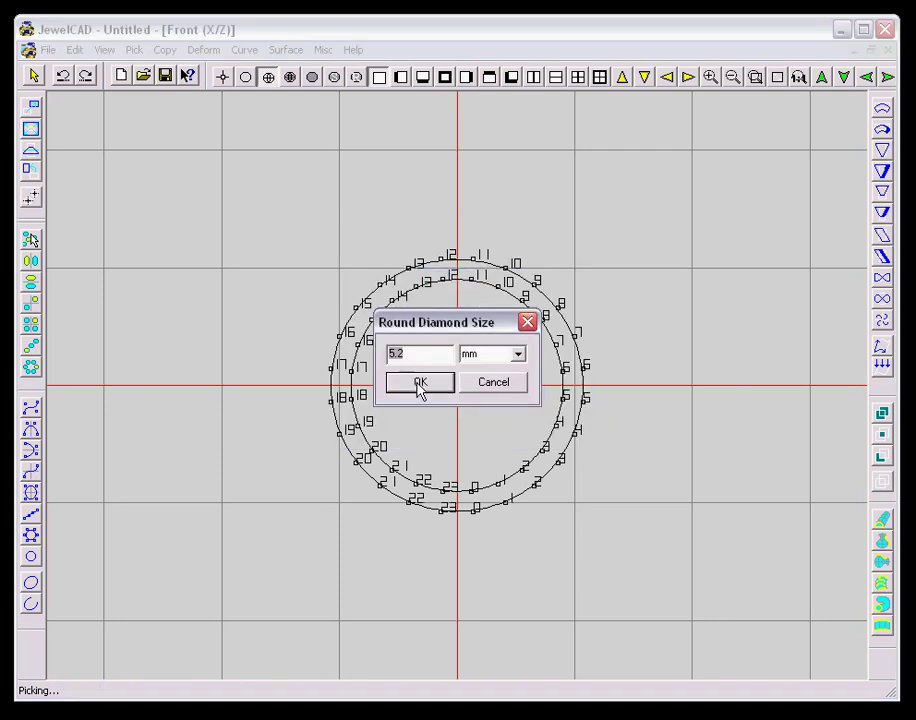
{"action": "left_click", "coordinate": [418, 383]}
Step: Draw a 10-CV circle matching the diamond's outline in the Top view
{"action": "key", "text": "F3"}
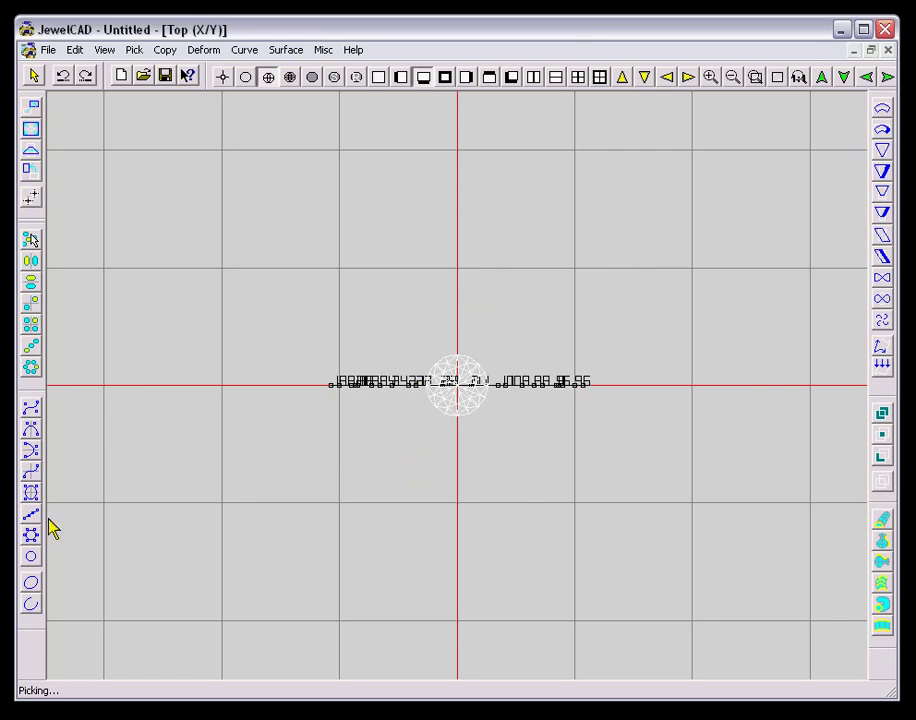
{"action": "left_click", "coordinate": [31, 556]}
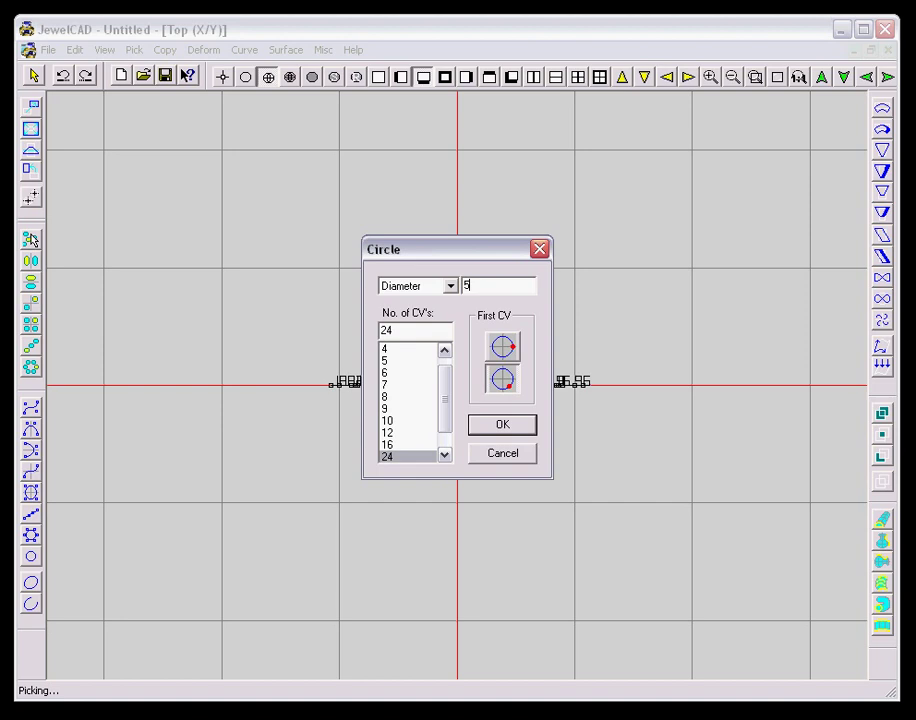
{"action": "left_click", "coordinate": [424, 432]}
{"action": "left_click", "coordinate": [431, 420]}
{"action": "left_click", "coordinate": [502, 424]}
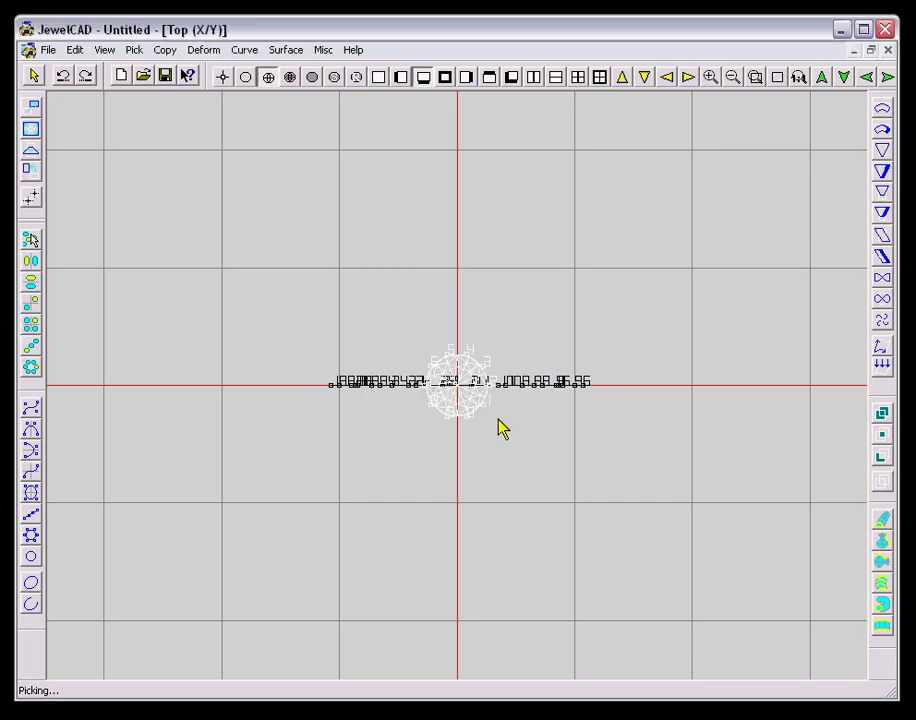
Step: Offset the circle around the diamond by 0.7 mm on both sides
{"action": "key", "text": "o"}
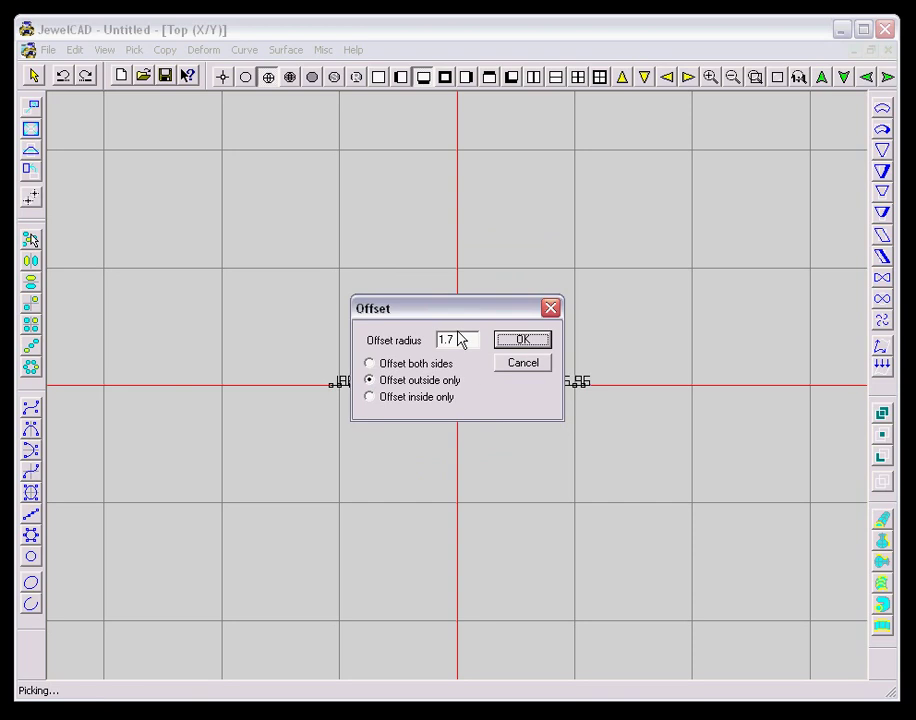
{"action": "left_click_drag", "start_coordinate": [440, 341], "coordinate": [466, 342]}
{"action": "key", "text": "BackSpace"}
{"action": "type", "text": ".7"}
{"action": "left_click", "coordinate": [405, 366]}
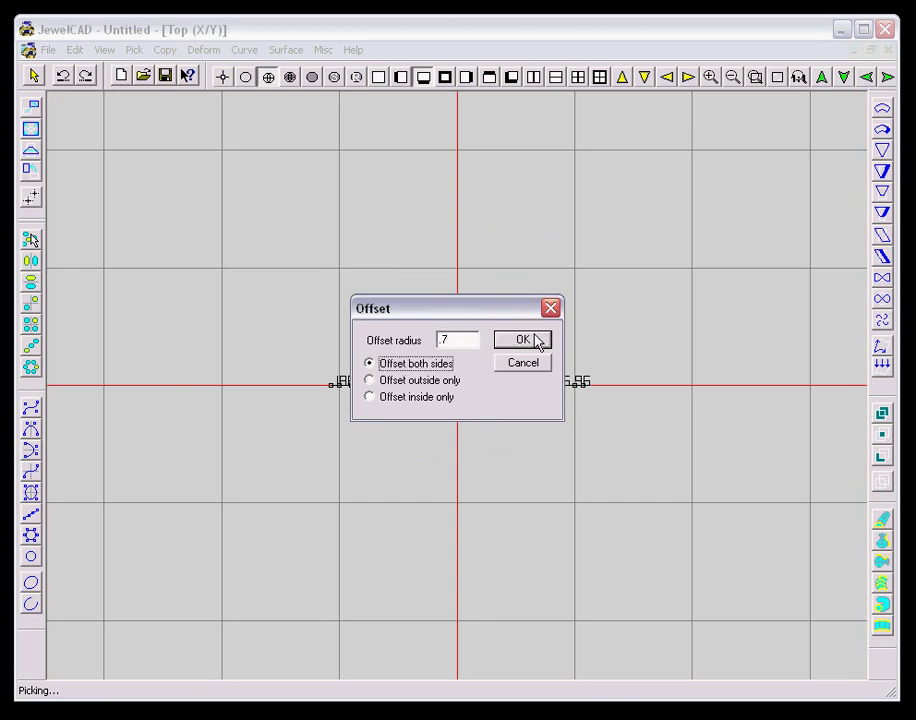
{"action": "left_click", "coordinate": [533, 340]}
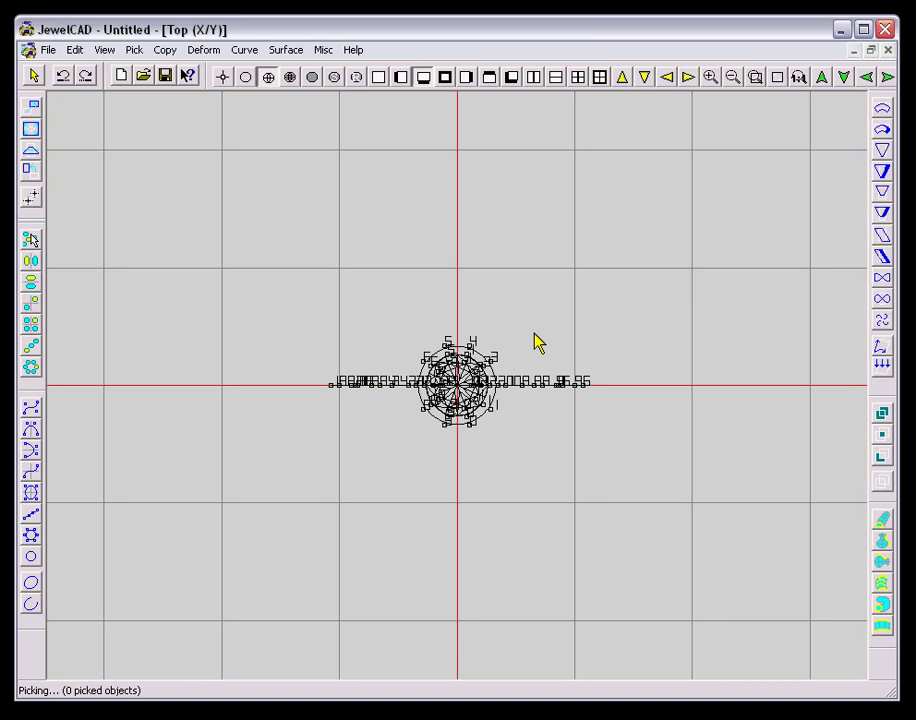
Step: Insert the stepped bezel cross-section curve beside the vertical axis, rising from the horizontal axis
{"action": "scroll", "coordinate": [535, 335], "scroll_direction": "up", "scroll_amount": 4}
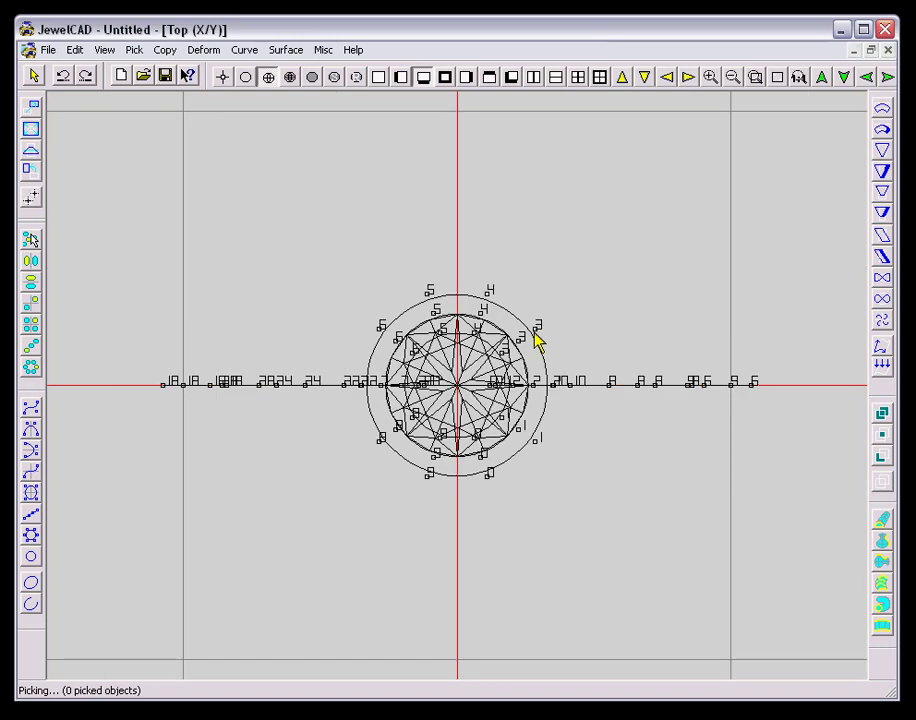
{"action": "key", "text": "ctrl+d"}
{"action": "left_click_drag", "start_coordinate": [770, 327], "coordinate": [770, 147]}
{"action": "key", "text": "Escape"}
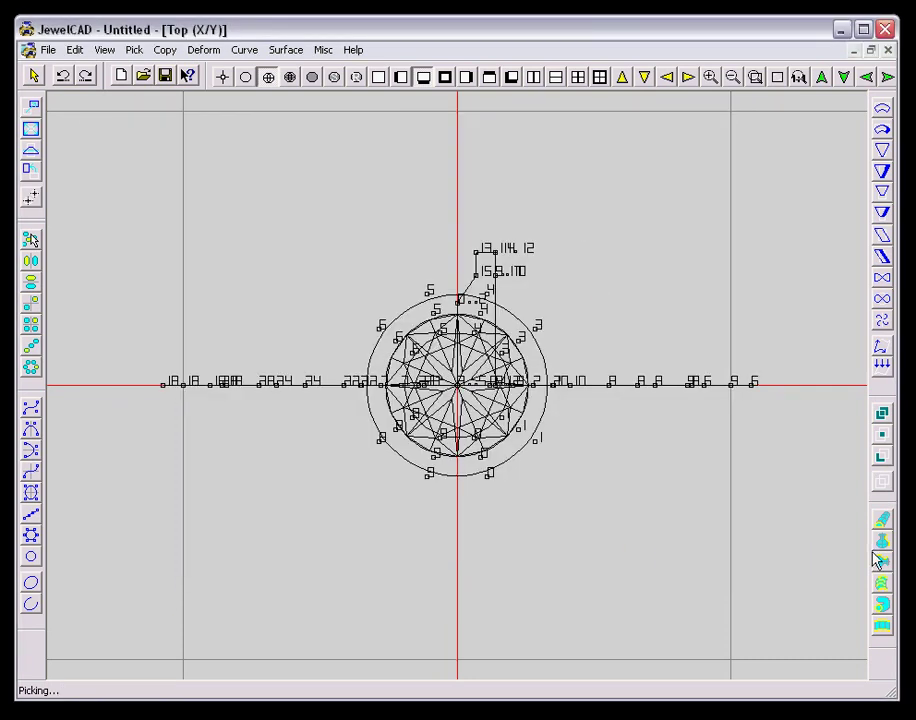
Step: Create a 3 Rails surface with a single section, using the concentric circles as rails and the stepped bezel curve as section
{"action": "left_click", "coordinate": [881, 626]}
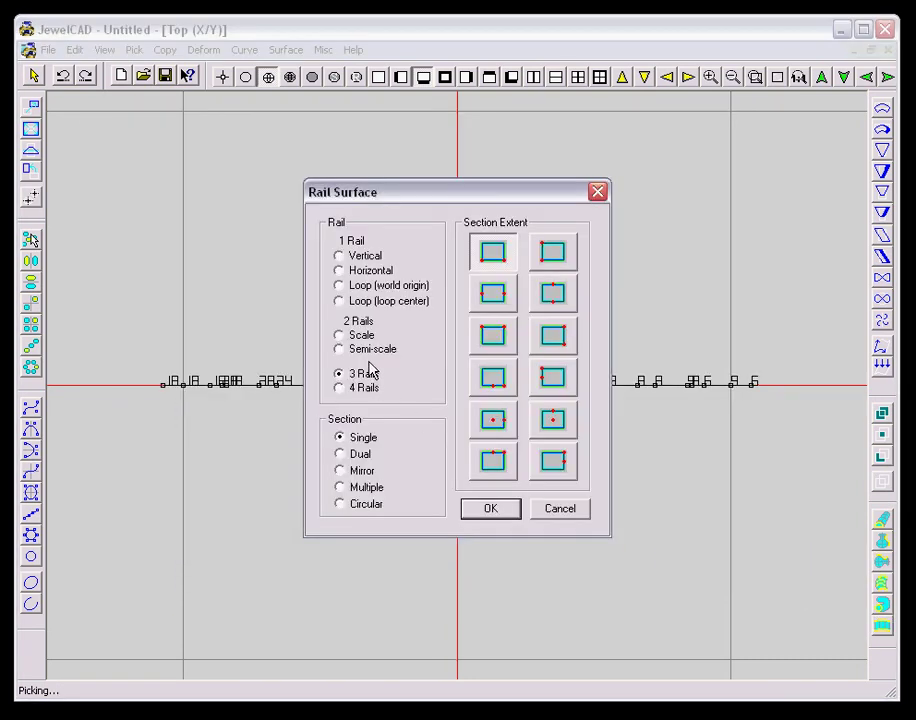
{"action": "left_click", "coordinate": [491, 510]}
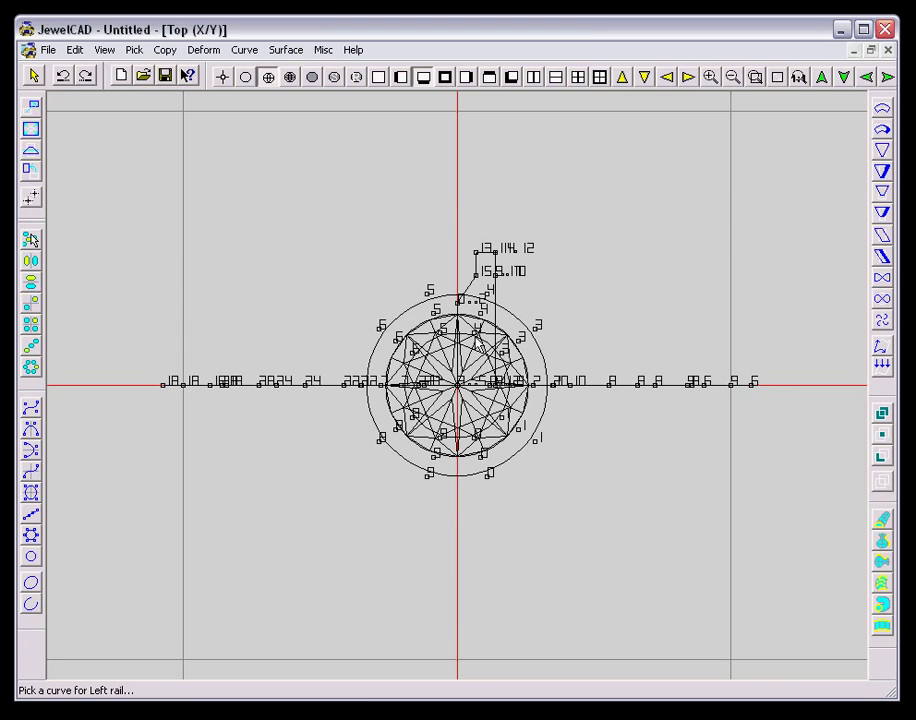
{"action": "left_click", "coordinate": [481, 345]}
{"action": "left_click", "coordinate": [528, 328]}
{"action": "left_click", "coordinate": [501, 288]}
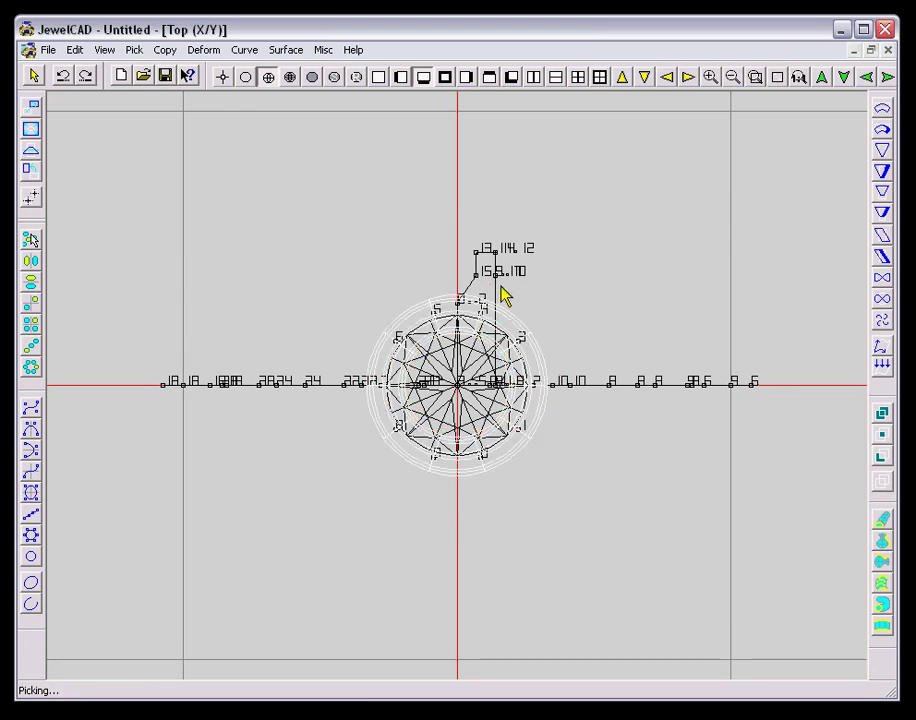
Step: Delete the bezel section curve and the leftover middle circle around the diamond
{"action": "left_click", "coordinate": [498, 279]}
{"action": "key", "text": "Delete"}
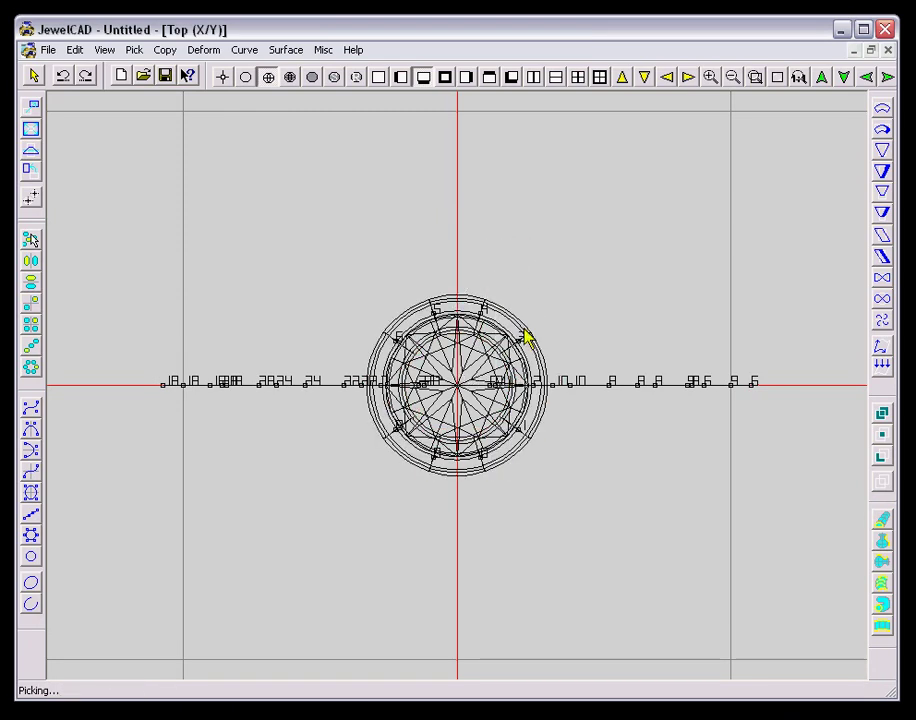
{"action": "left_click", "coordinate": [524, 338]}
{"action": "left_click", "coordinate": [537, 346]}
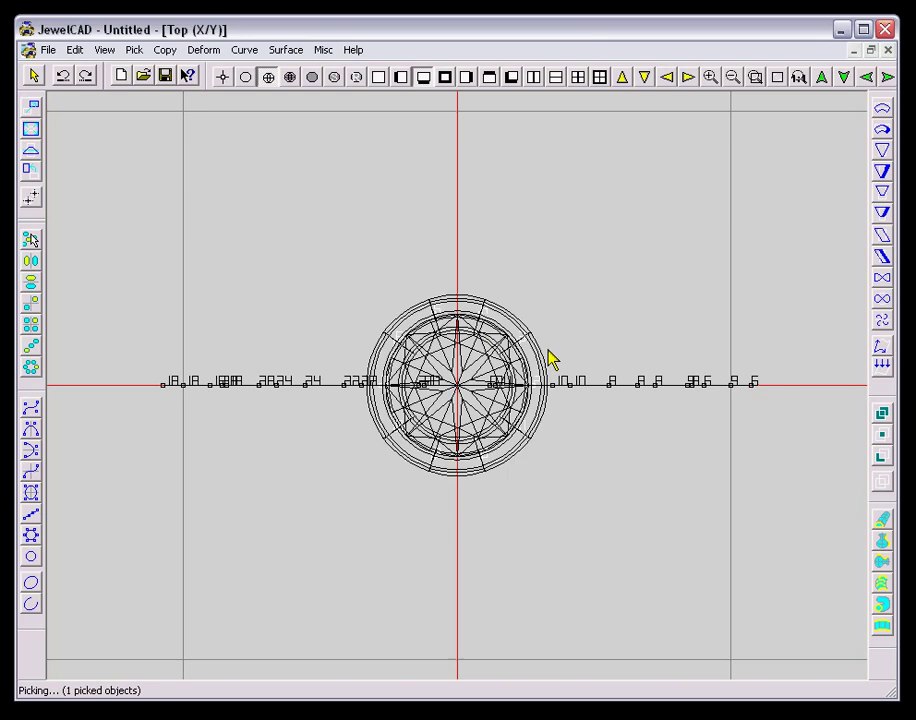
{"action": "key", "text": "Delete"}
Step: Move the diamond straight up in the Front view to seat it inside the bezel
{"action": "key", "text": "F5"}
{"action": "left_click", "coordinate": [460, 406]}
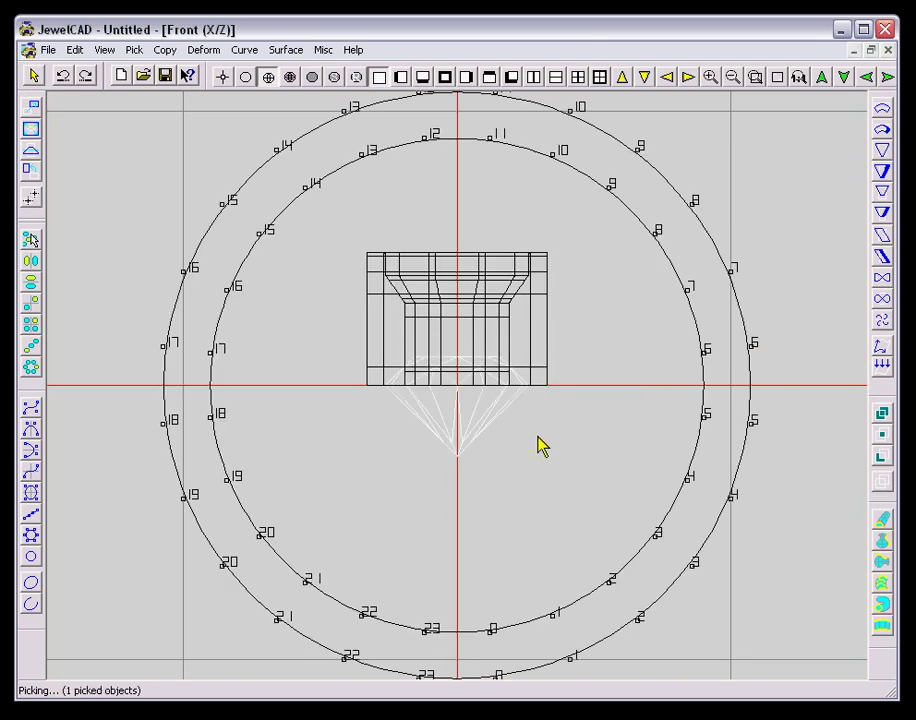
{"action": "left_click_drag", "start_coordinate": [538, 446], "coordinate": [571, 228]}
Step: Move the diamond and bezel together up by Z 4 plus Z 5, placing the bezel's base at the inner circle's top
{"action": "key", "text": "space"}
{"action": "key", "text": "s"}
{"action": "key", "text": "m"}
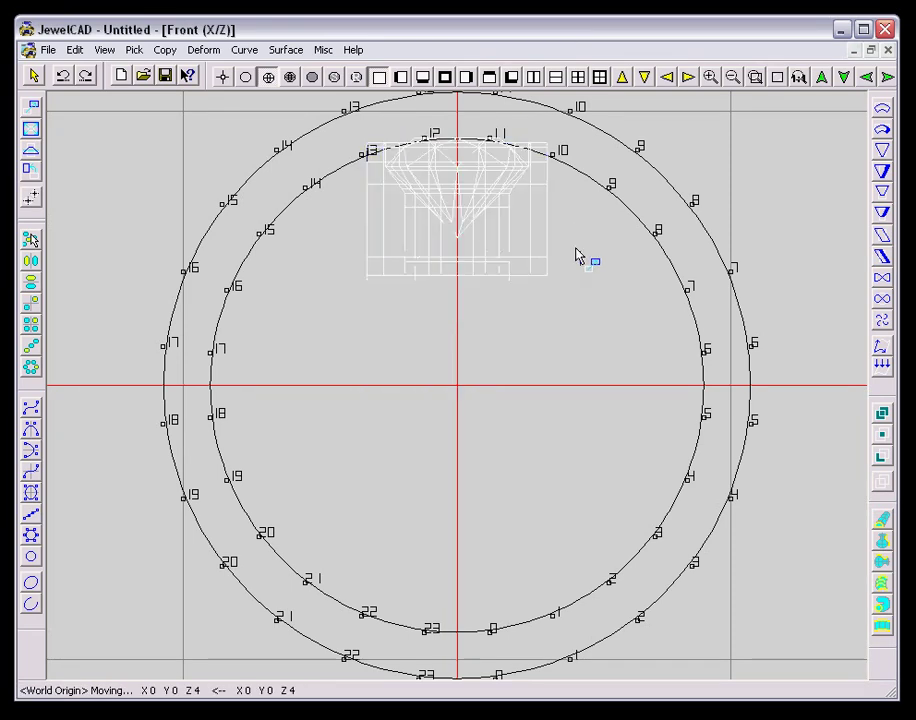
{"action": "left_click_drag", "start_coordinate": [599, 354], "coordinate": [588, 218]}
{"action": "key", "text": "F6"}
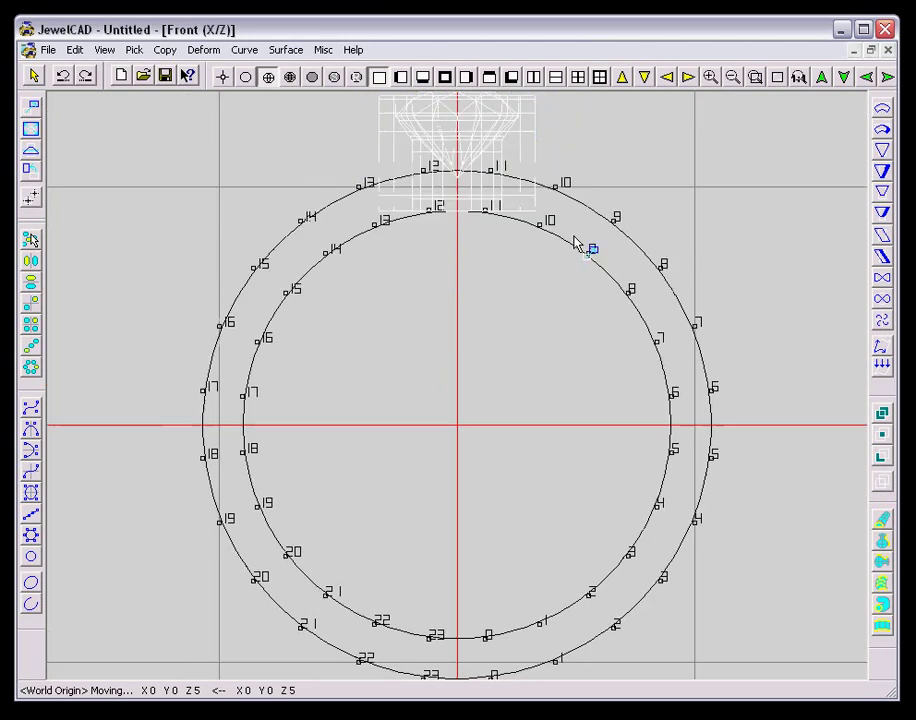
Step: Show the bezel's CVs and scale its bottom row toward the world origin, tapering the base inward and extending it down
{"action": "left_click_drag", "start_coordinate": [307, 196], "coordinate": [335, 310]}
{"action": "left_click", "coordinate": [389, 214]}
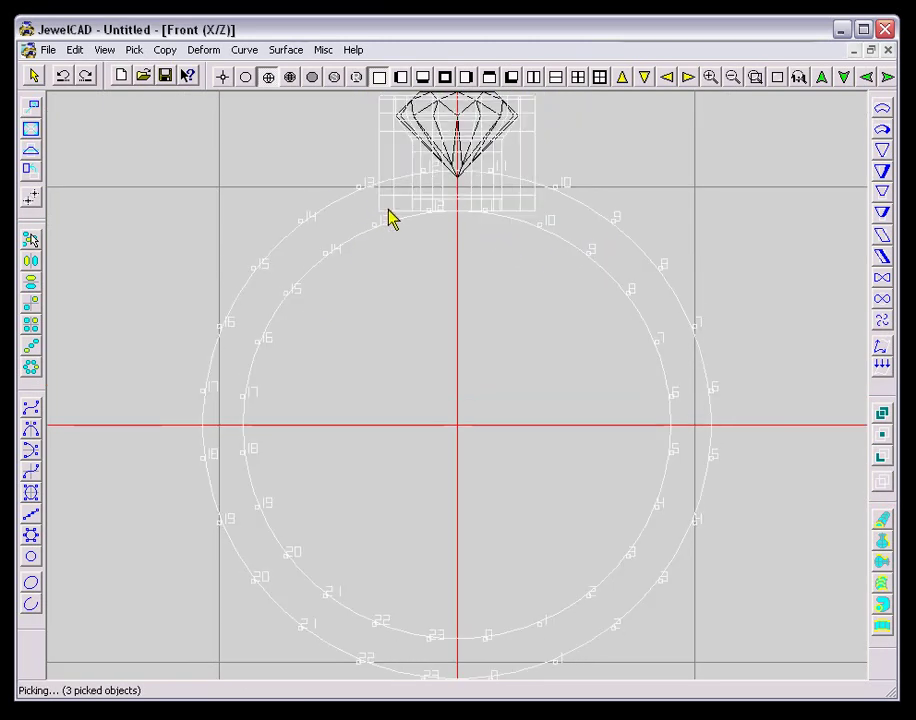
{"action": "key", "text": "z"}
{"action": "left_click", "coordinate": [331, 192]}
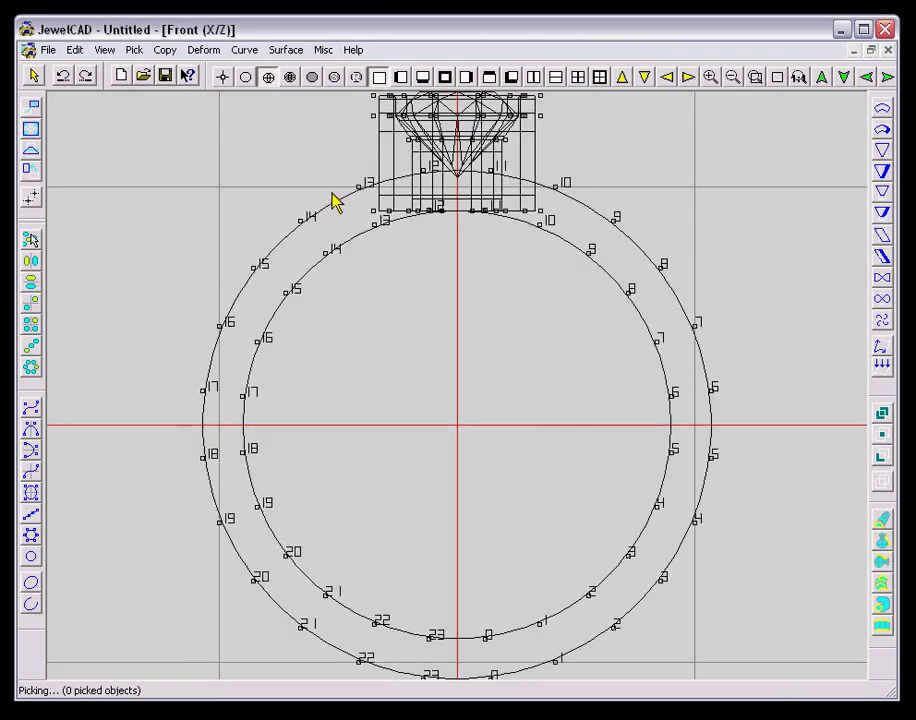
{"action": "left_click_drag", "start_coordinate": [331, 192], "coordinate": [338, 286]}
{"action": "left_click", "coordinate": [575, 309]}
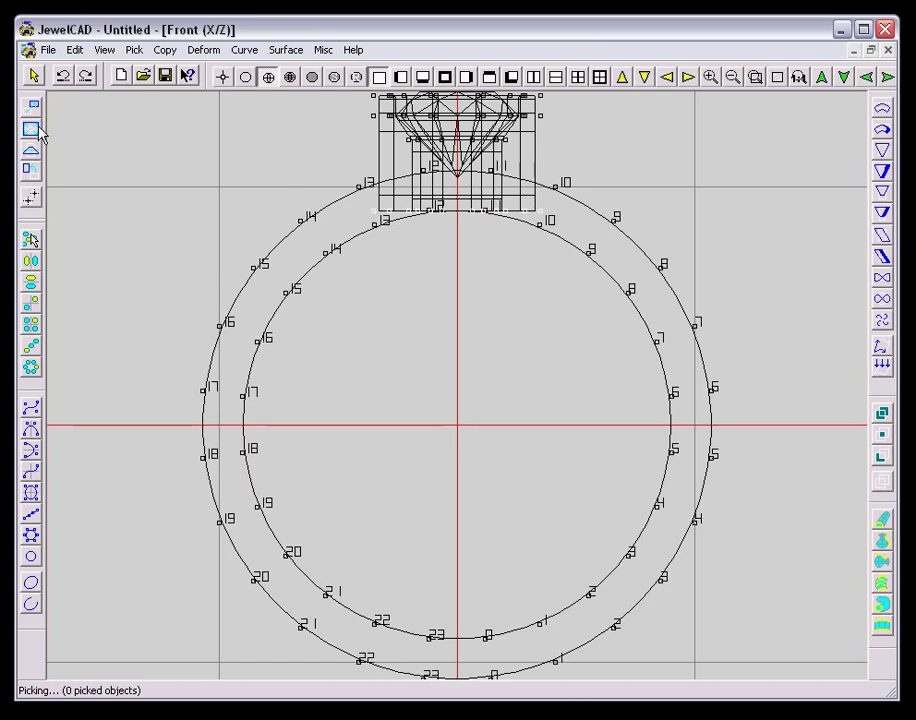
{"action": "left_click", "coordinate": [38, 128]}
{"action": "left_click_drag", "start_coordinate": [139, 140], "coordinate": [142, 292]}
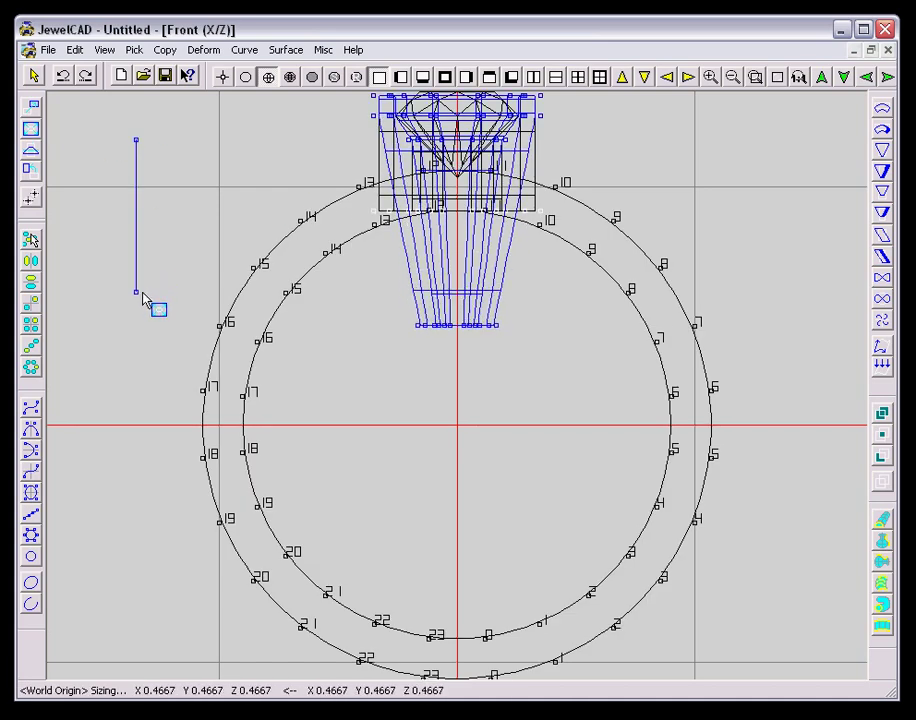
{"action": "right_click", "coordinate": [300, 305]}
{"action": "left_click", "coordinate": [452, 322]}
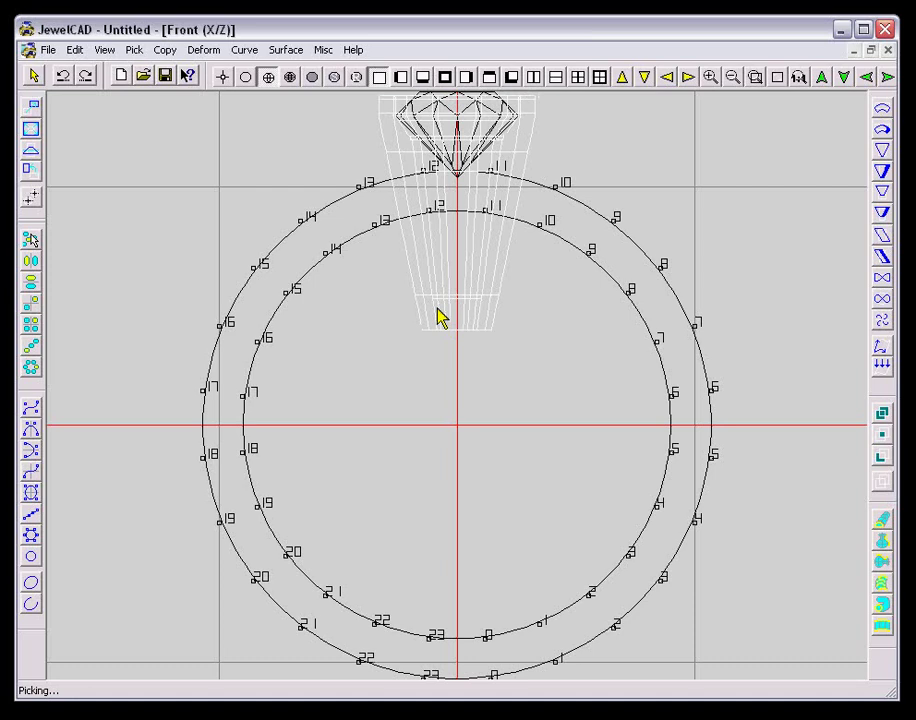
Step: Scale the outer circle's upper-half CVs vertically to about Z 1.13, raising the shank's top
{"action": "left_click", "coordinate": [323, 204]}
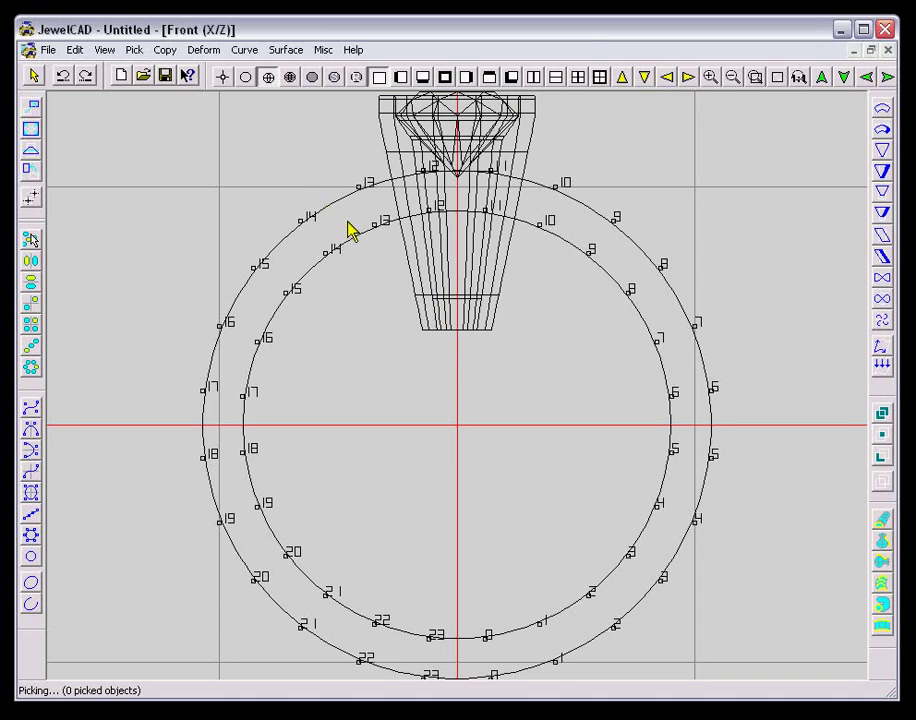
{"action": "left_click", "coordinate": [311, 249]}
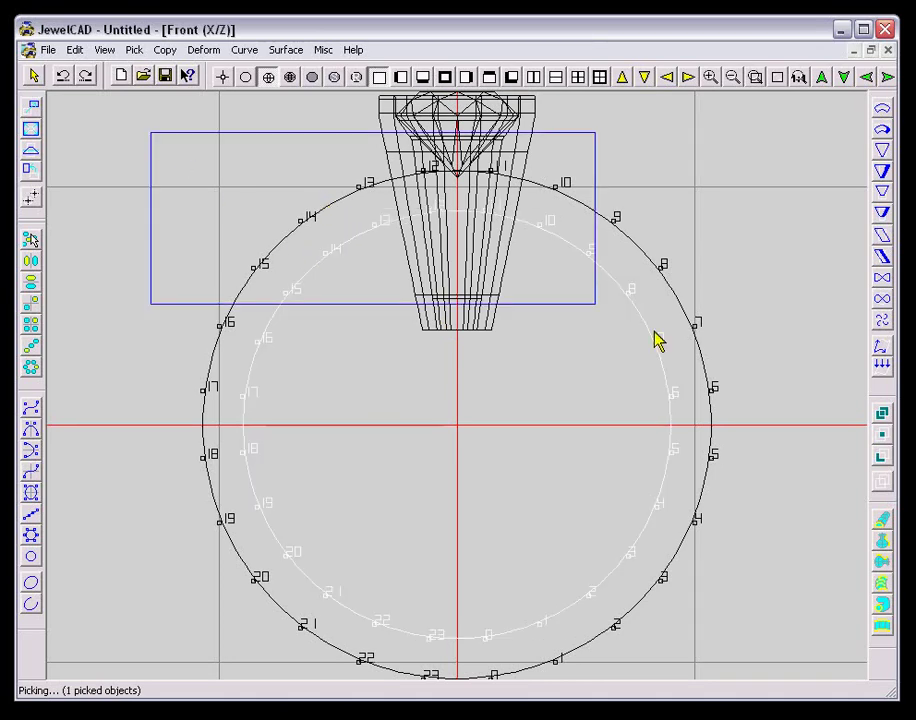
{"action": "left_click", "coordinate": [31, 128]}
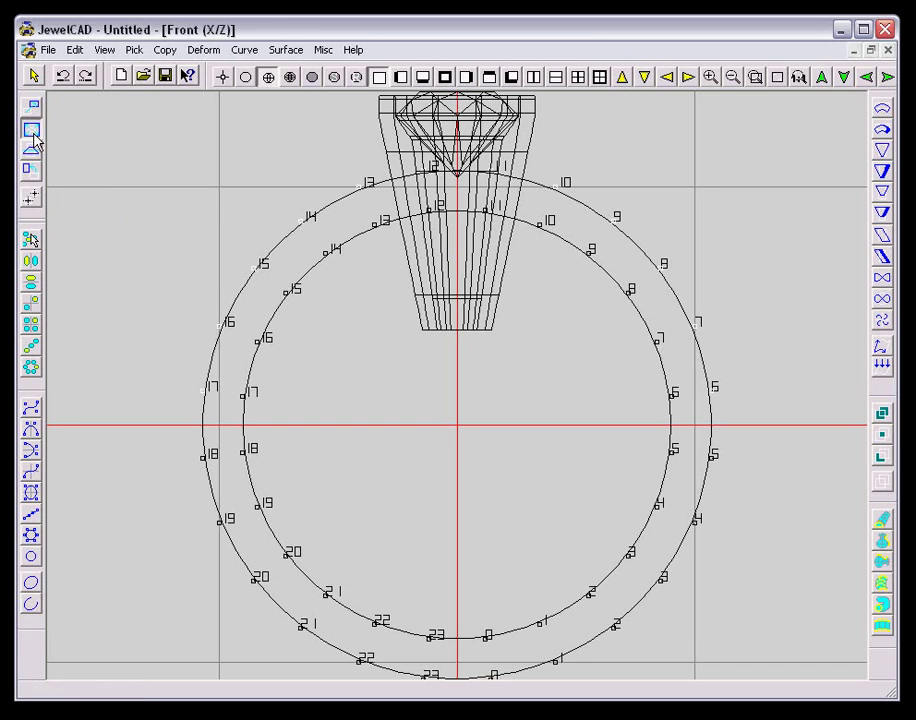
{"action": "right_click_drag", "start_coordinate": [169, 169], "coordinate": [164, 149]}
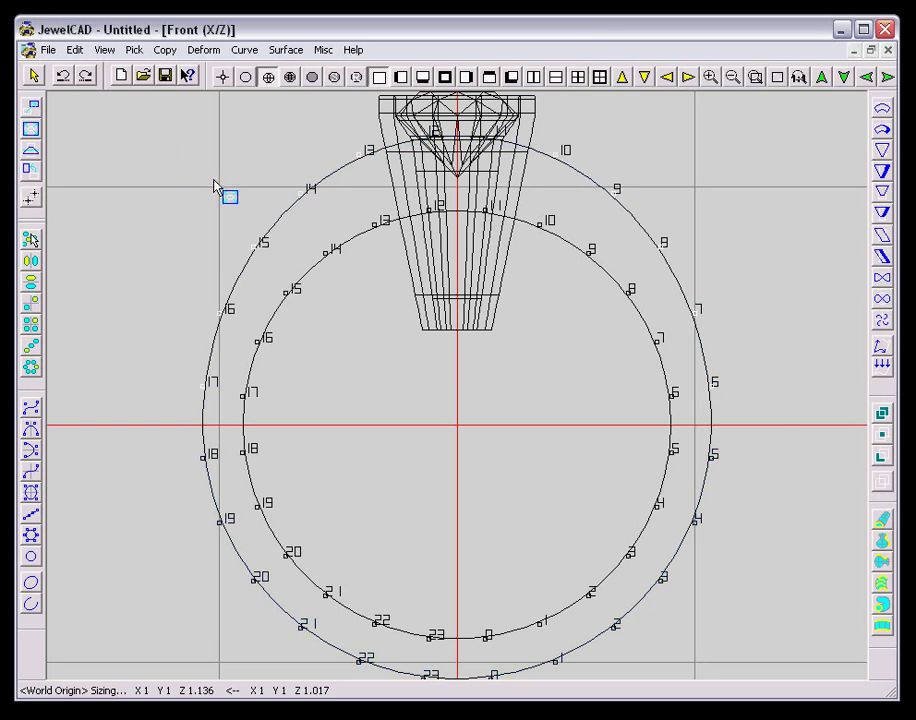
{"action": "right_click_drag", "start_coordinate": [211, 174], "coordinate": [209, 176]}
{"action": "key", "text": "space"}
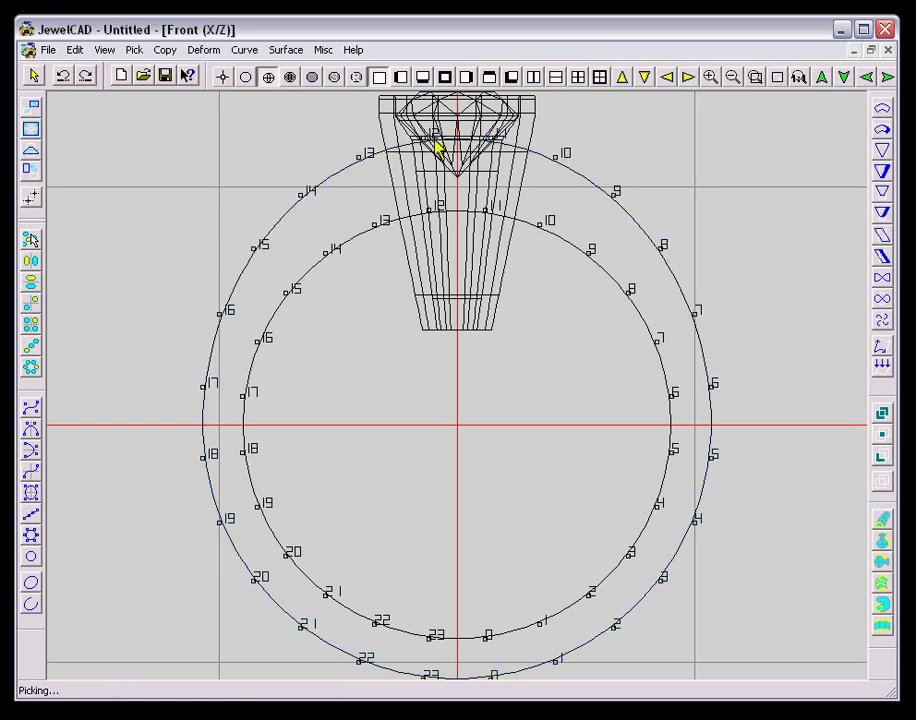
Step: Move the outer curve's topmost CVs slightly upward
{"action": "key", "text": "m"}
{"action": "left_click_drag", "start_coordinate": [512, 164], "coordinate": [512, 158]}
{"action": "key", "text": "space"}
Step: In the Right view, move the inner circle sideways by Y 0.6 plus Y 0.7 and shear it so its top leans outward
{"action": "left_click", "coordinate": [583, 253]}
{"action": "key", "text": "F6"}
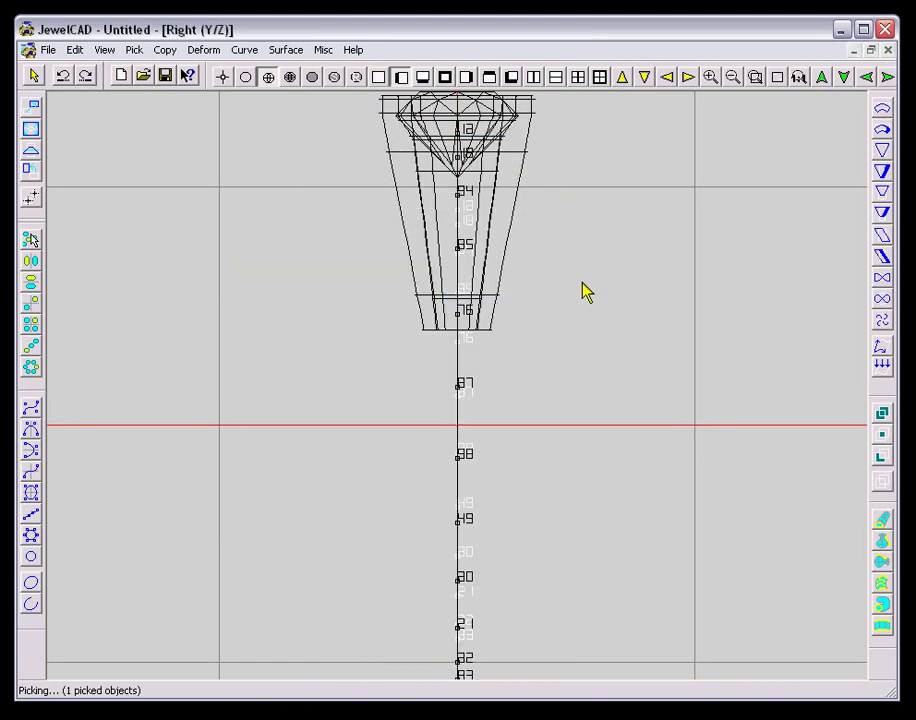
{"action": "key", "text": "m"}
{"action": "left_click_drag", "start_coordinate": [585, 290], "coordinate": [598, 286]}
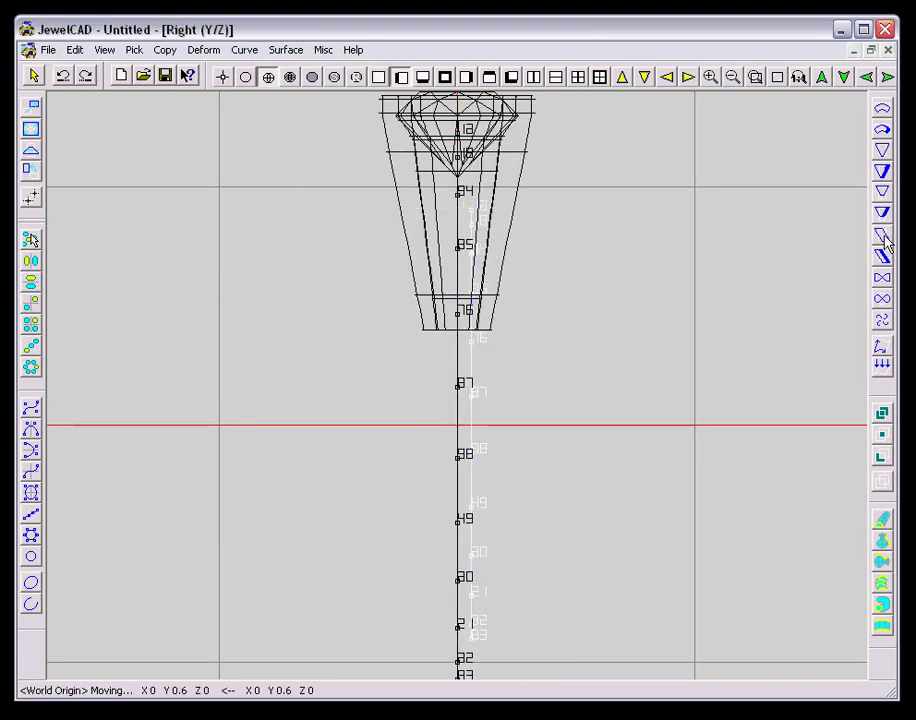
{"action": "left_click", "coordinate": [882, 234]}
{"action": "left_click_drag", "start_coordinate": [676, 216], "coordinate": [694, 216]}
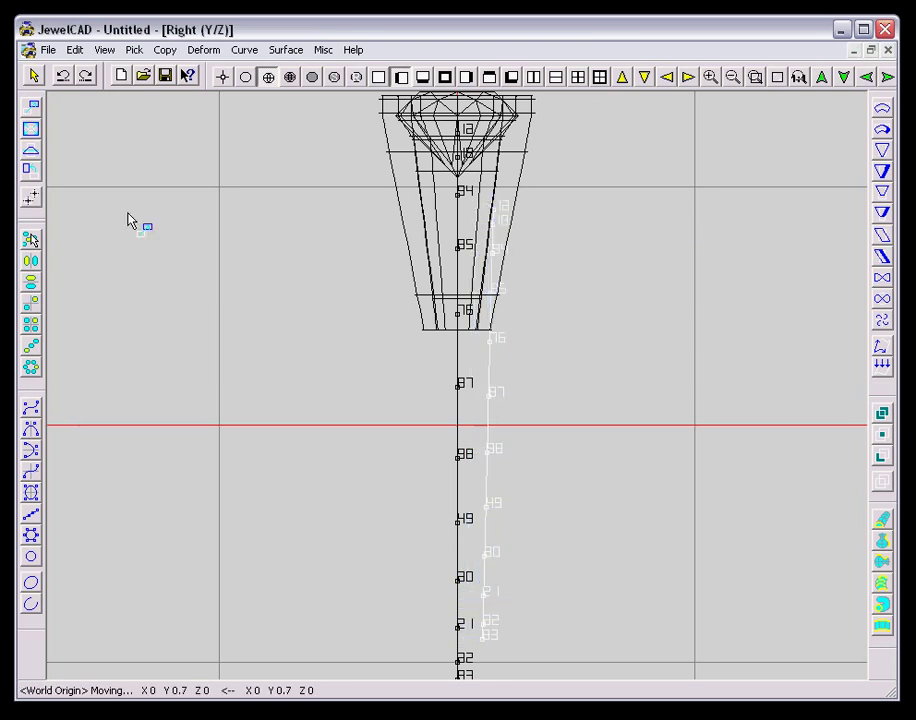
Step: Mirror-copy the leaning inner curve across the vertical axis and insert the Cs004 profile from the C-Sections components
{"action": "left_click", "coordinate": [35, 257]}
{"action": "left_click", "coordinate": [193, 267]}
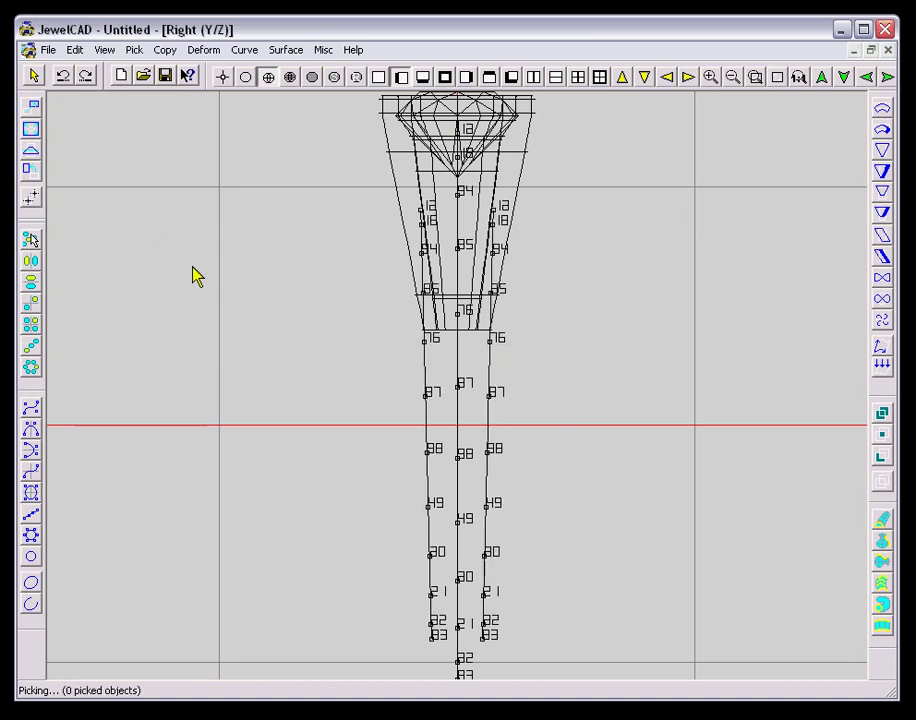
{"action": "key", "text": "F5"}
{"action": "key", "text": "ctrl+d"}
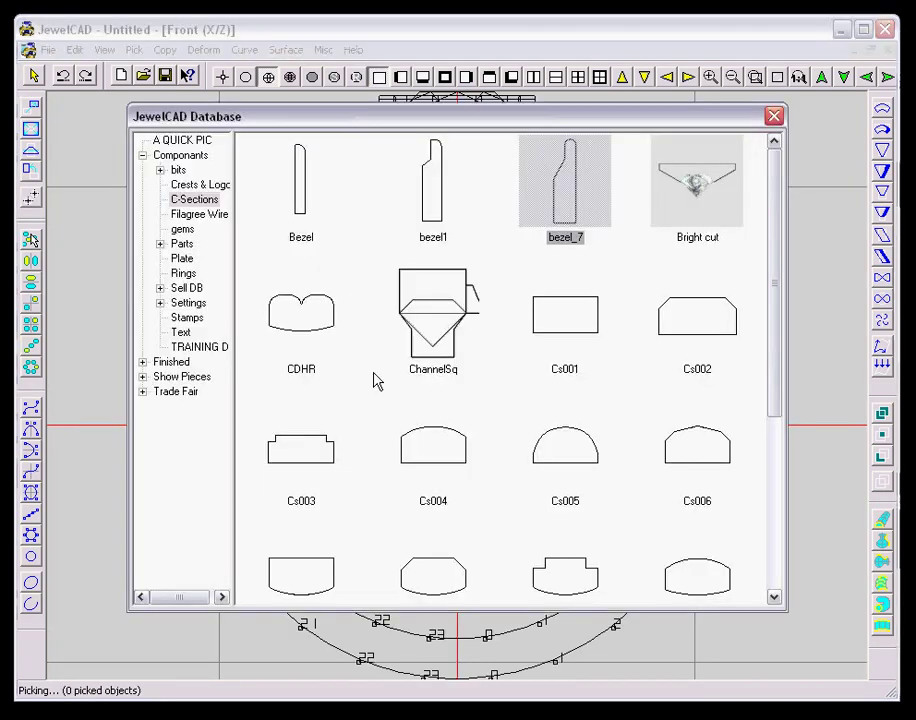
{"action": "double_click", "coordinate": [446, 460]}
Step: Build the shank as a 3 Rails surface from both inner curves, the outer curve and the Cs004 section, and delete the leftover section curve
{"action": "key", "text": "F8"}
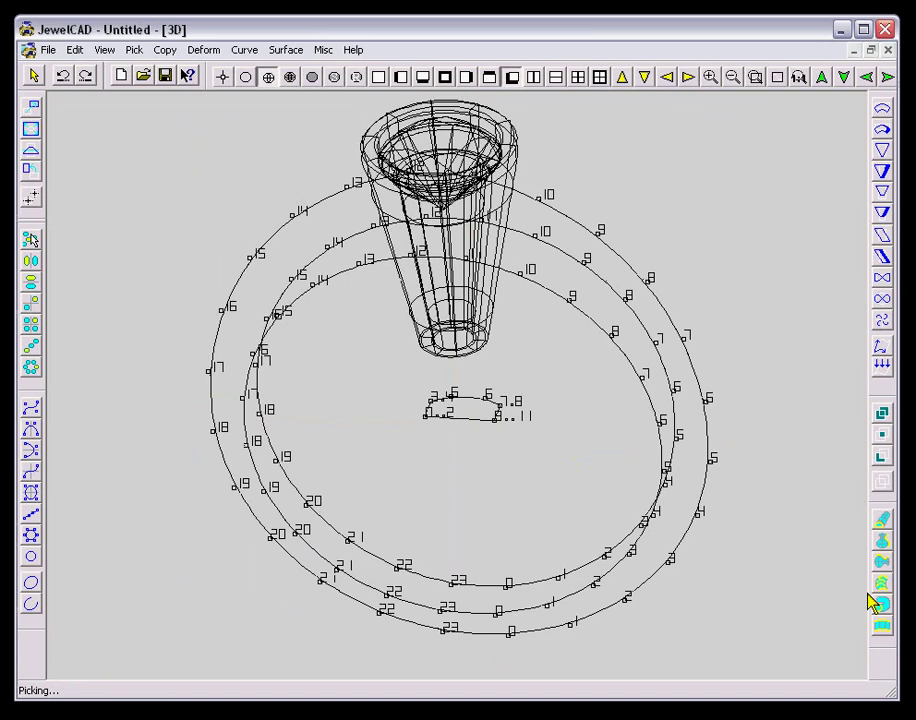
{"action": "left_click", "coordinate": [880, 624]}
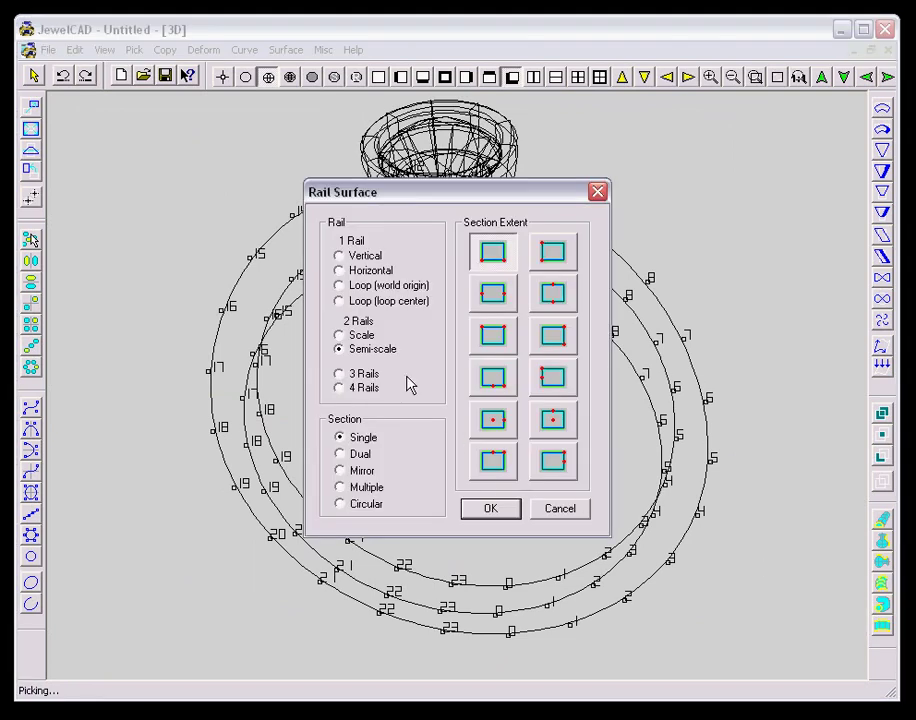
{"action": "left_click", "coordinate": [378, 370]}
{"action": "left_click", "coordinate": [490, 509]}
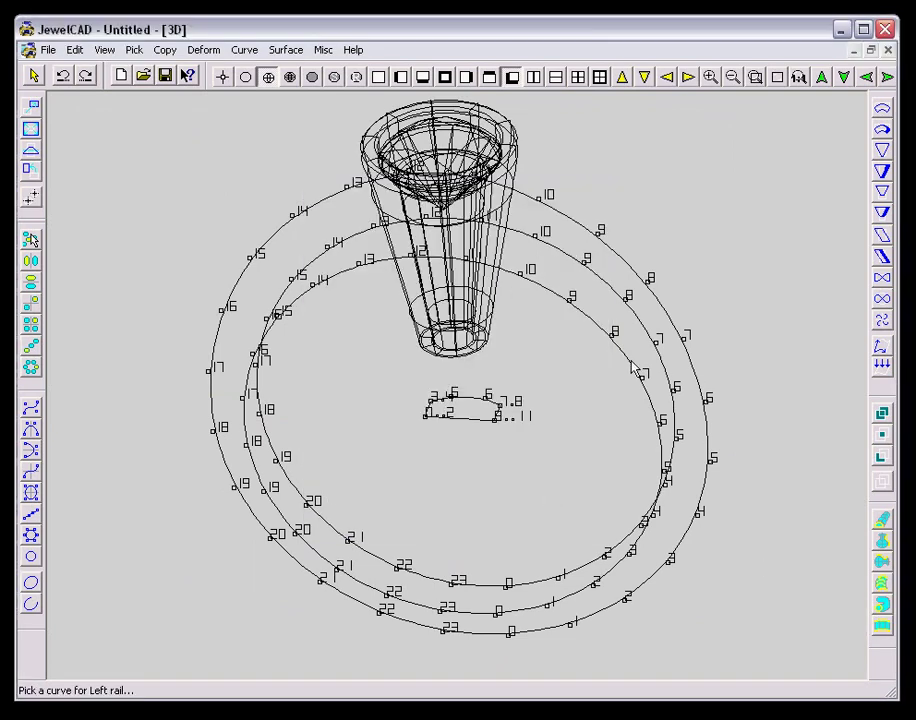
{"action": "left_click", "coordinate": [630, 360]}
{"action": "left_click", "coordinate": [638, 316]}
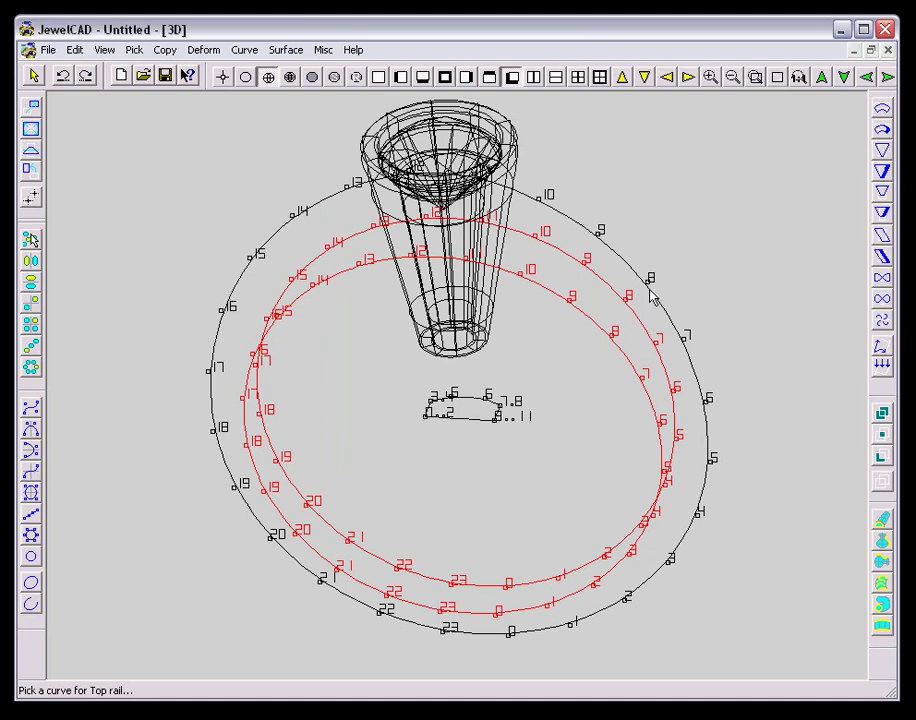
{"action": "left_click", "coordinate": [656, 299]}
{"action": "left_click", "coordinate": [493, 417]}
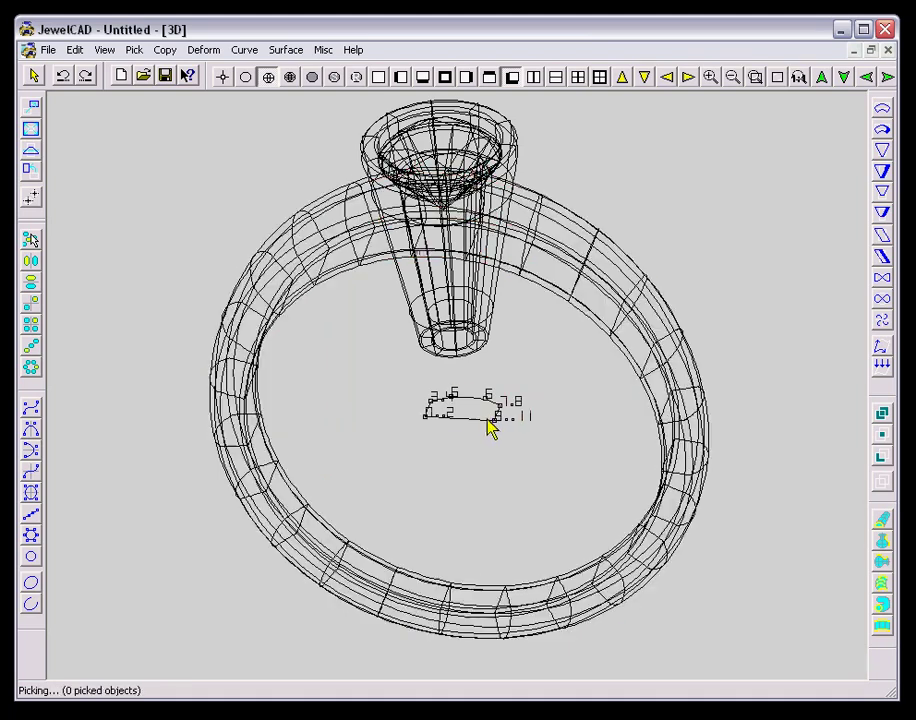
{"action": "left_click", "coordinate": [488, 419]}
{"action": "key", "text": "Delete"}
Step: Create an 18 mm diameter circle with 24 CVs at the origin in the Front view
{"action": "key", "text": "F5"}
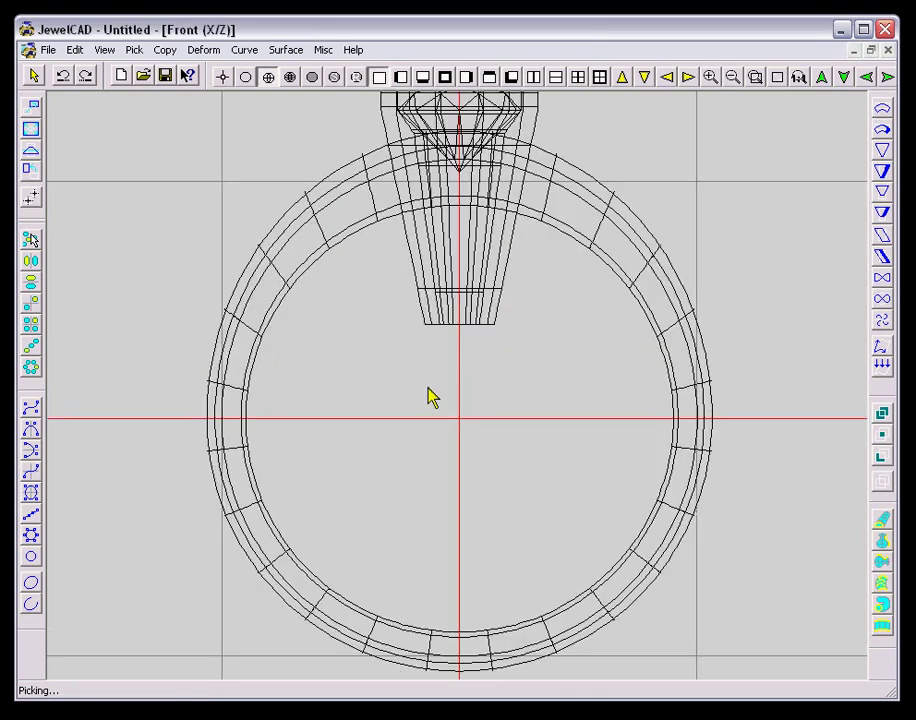
{"action": "scroll", "coordinate": [160, 469], "scroll_direction": "down", "scroll_amount": 1}
{"action": "left_click", "coordinate": [31, 583]}
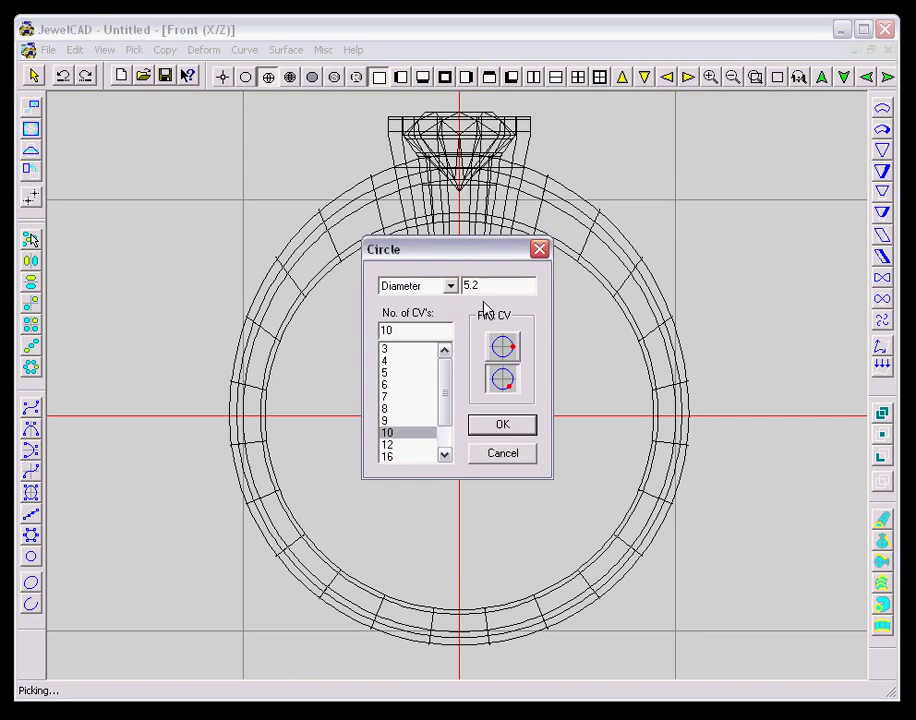
{"action": "left_click_drag", "start_coordinate": [485, 285], "coordinate": [440, 287]}
{"action": "type", "text": "18"}
{"action": "left_click", "coordinate": [444, 455]}
{"action": "left_click", "coordinate": [425, 456]}
{"action": "left_click", "coordinate": [502, 424]}
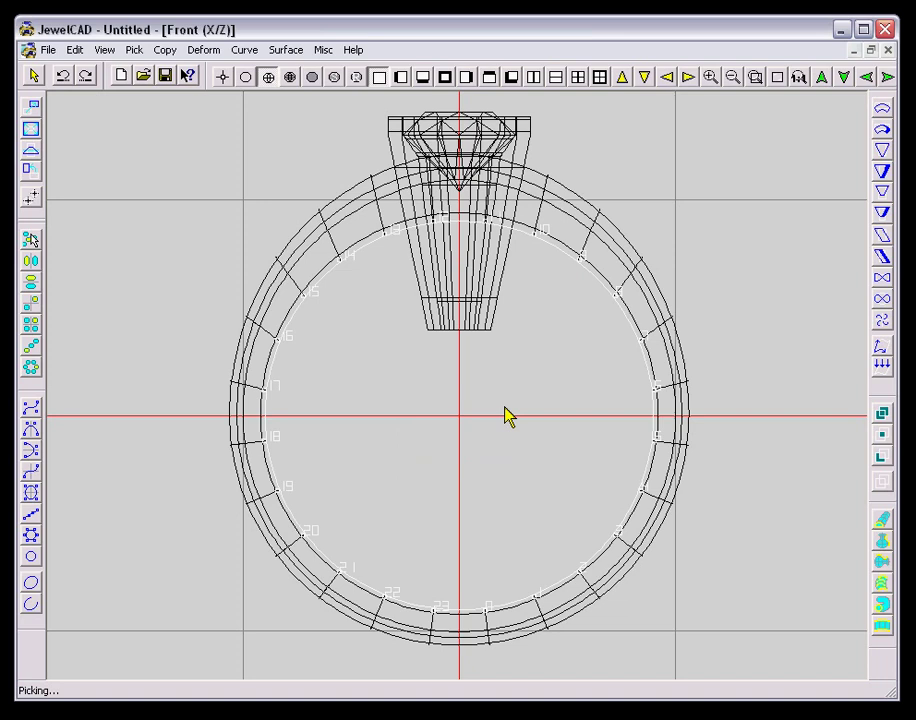
Step: Extend the 18 mm circle by 10 mm with extend number 2 and centre the resulting cylinder across the ring in the Right view
{"action": "left_click", "coordinate": [882, 520]}
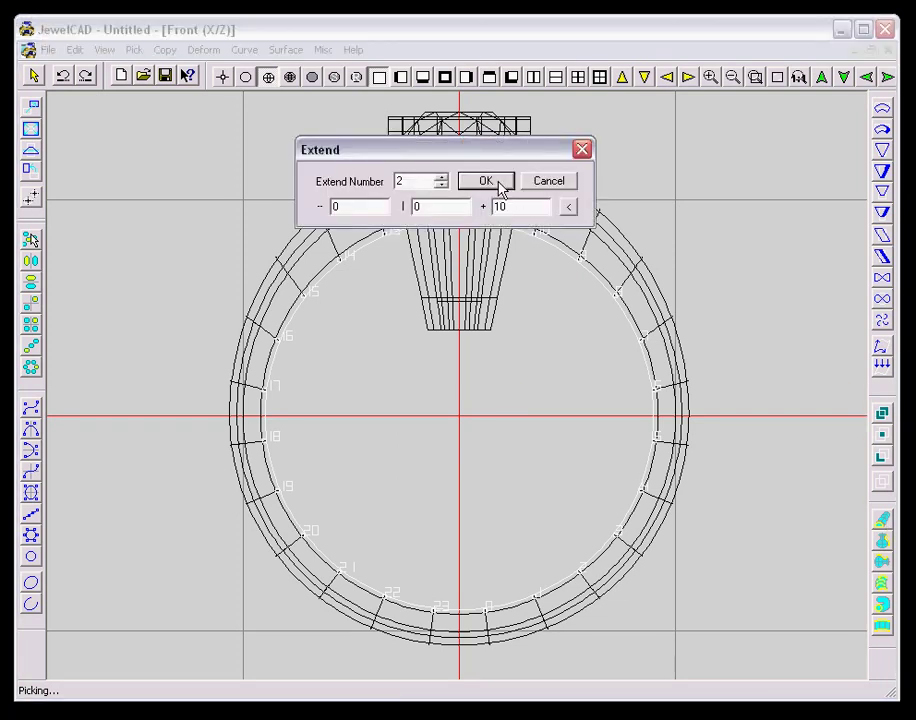
{"action": "left_click", "coordinate": [498, 183]}
{"action": "key", "text": "F6"}
{"action": "key", "text": "m"}
{"action": "left_click_drag", "start_coordinate": [535, 285], "coordinate": [644, 300]}
{"action": "key", "text": "space"}
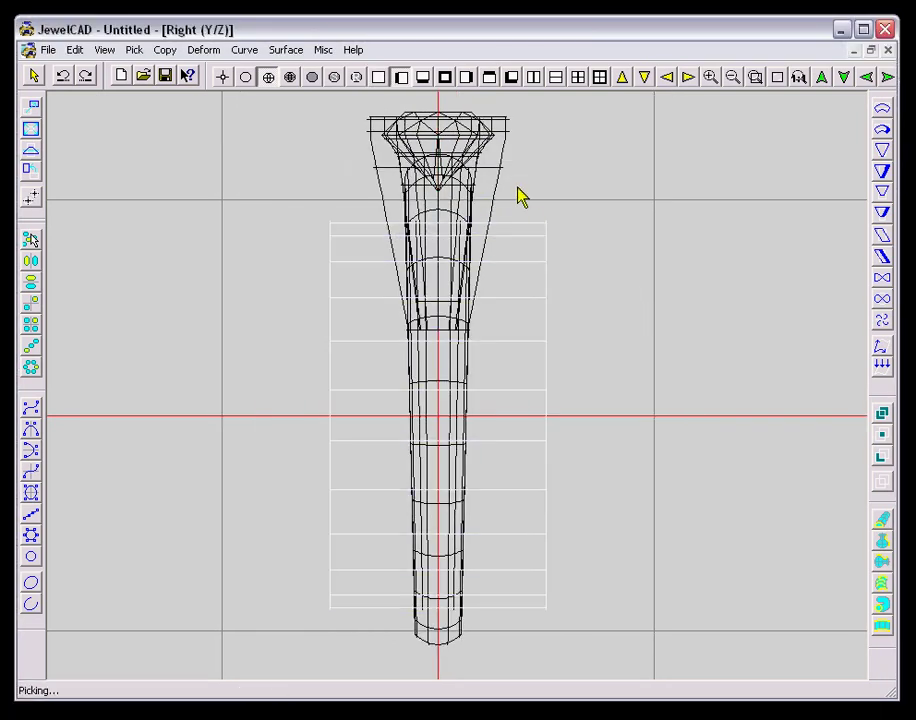
Step: Subtract the 18 mm finger-hole cylinder from the bezel and render the ring to check the cut
{"action": "key", "text": "minus"}
{"action": "left_click", "coordinate": [497, 180]}
{"action": "key", "text": "F5"}
{"action": "key", "text": "F12"}
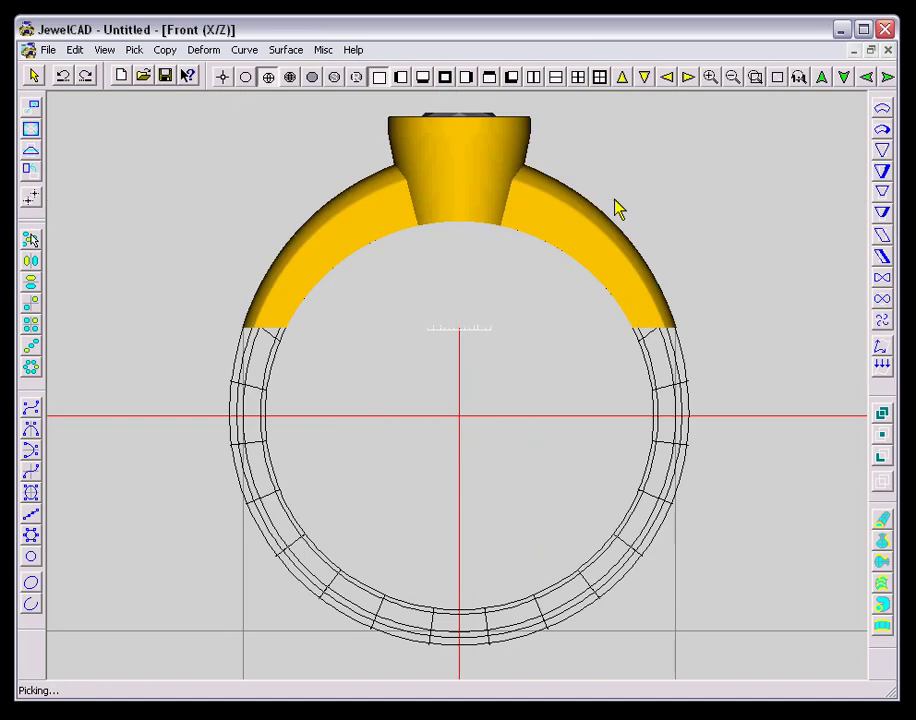
{"action": "left_click_drag", "start_coordinate": [650, 149], "coordinate": [622, 535]}
{"action": "key", "text": "F10"}
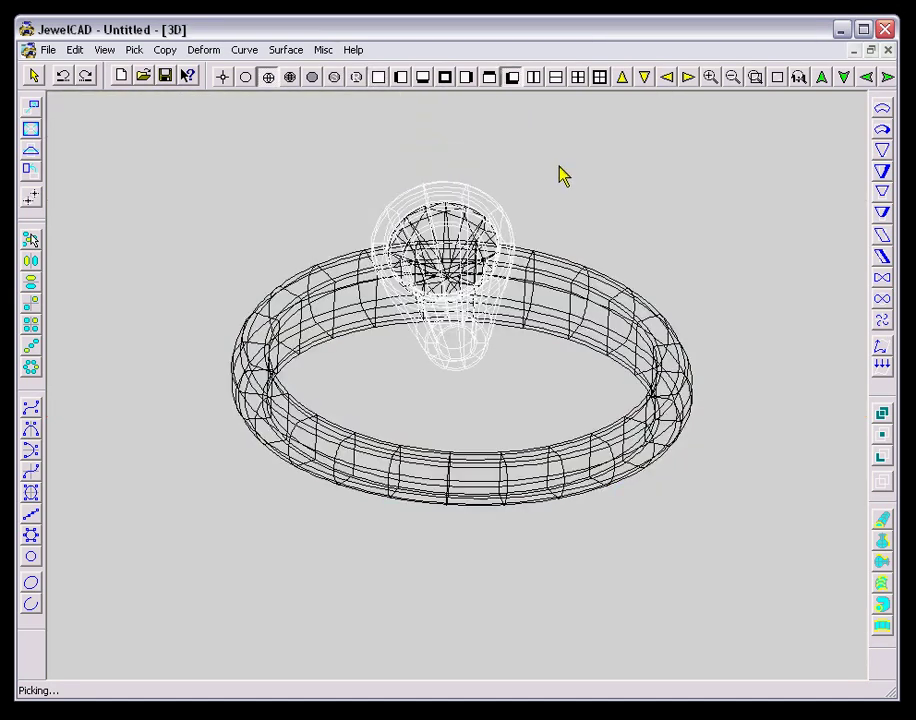
{"action": "left_click", "coordinate": [560, 175]}
Step: Draw a two-point curve down the bezel wall, ending at about X 1.5, Z 5.5, and revolve it into a tapered cutter
{"action": "key", "text": "F5"}
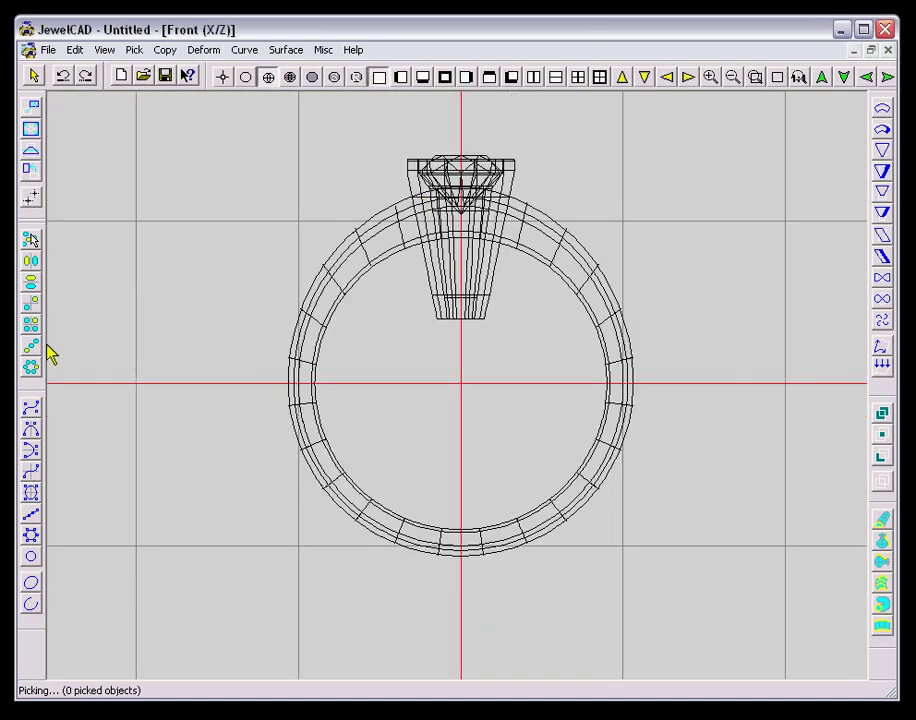
{"action": "left_click", "coordinate": [34, 406]}
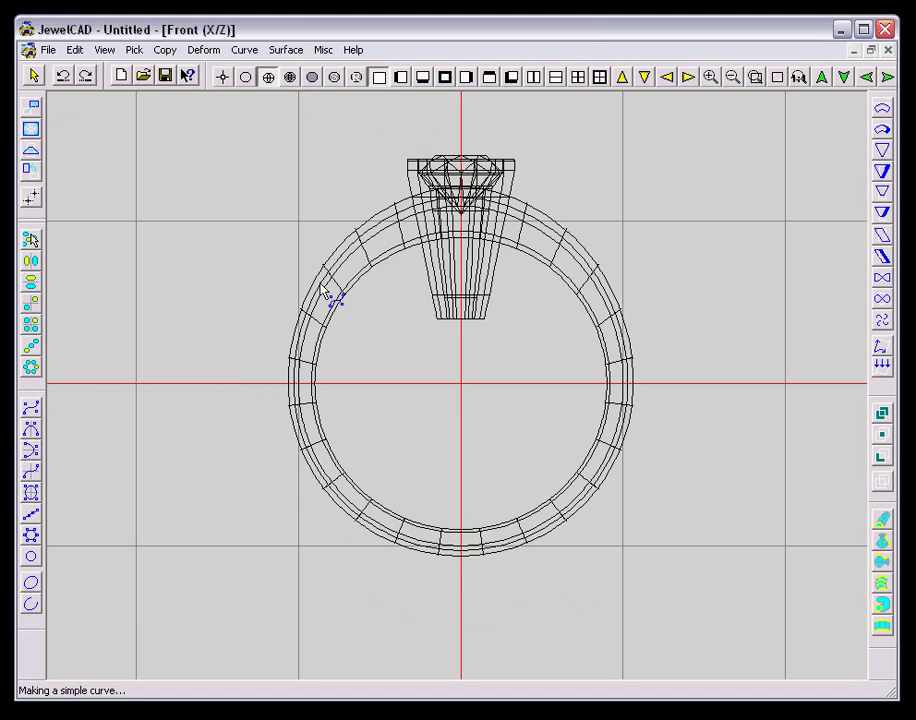
{"action": "left_click", "coordinate": [511, 145]}
{"action": "left_click", "coordinate": [487, 292]}
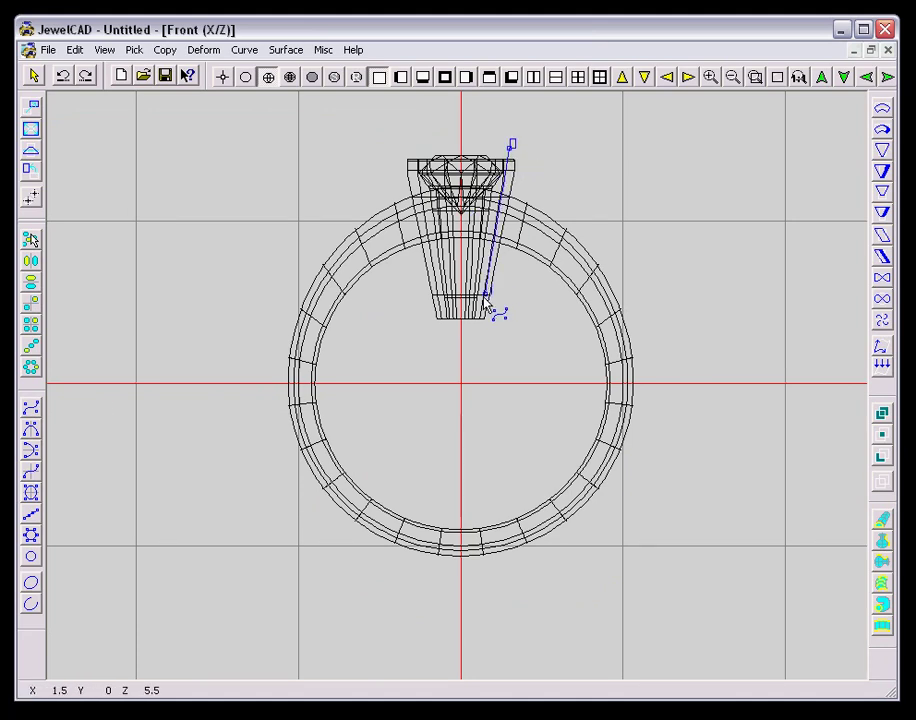
{"action": "left_click", "coordinate": [877, 545]}
Step: Subtract the revolved tapered cutter from the shank
{"action": "left_click", "coordinate": [577, 183]}
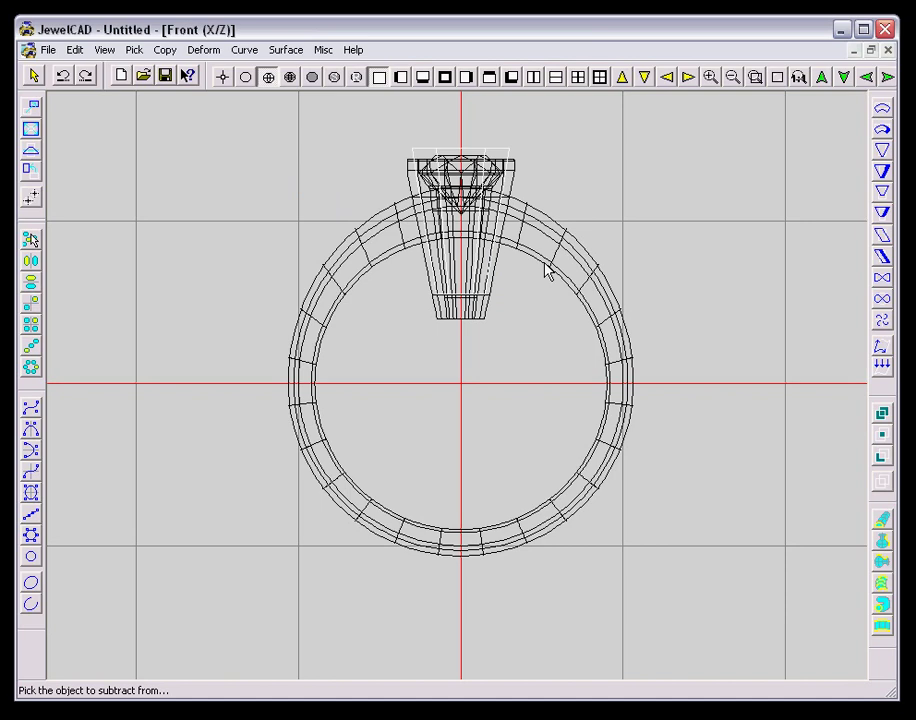
{"action": "left_click", "coordinate": [547, 272]}
{"action": "key", "text": "F8"}
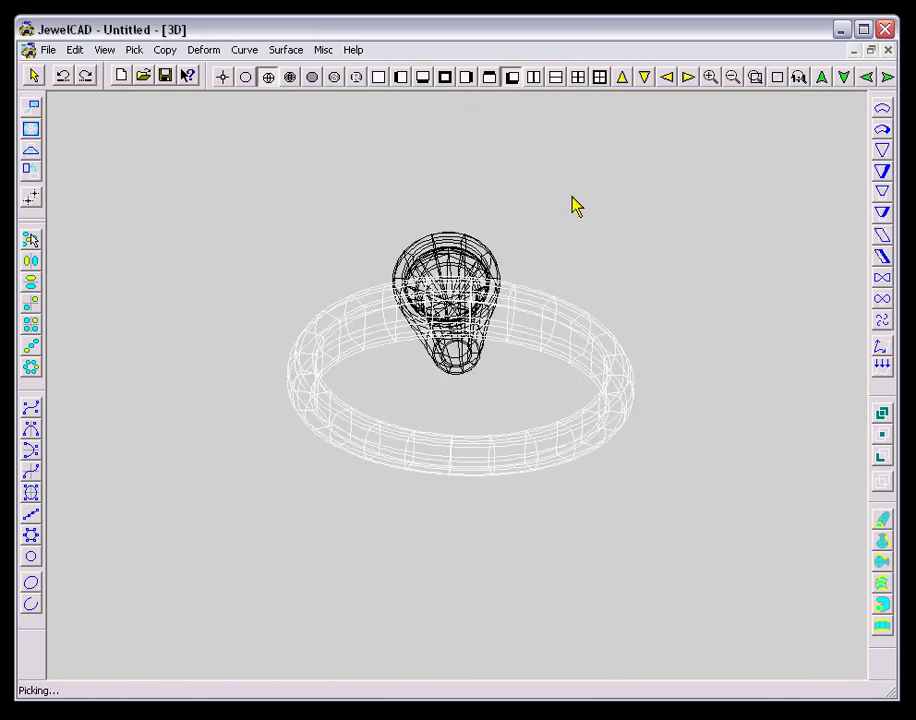
Step: Assign the New YG_Polished material to the shank
{"action": "key", "text": "Page_Up"}
{"action": "key", "text": "ctrl+m"}
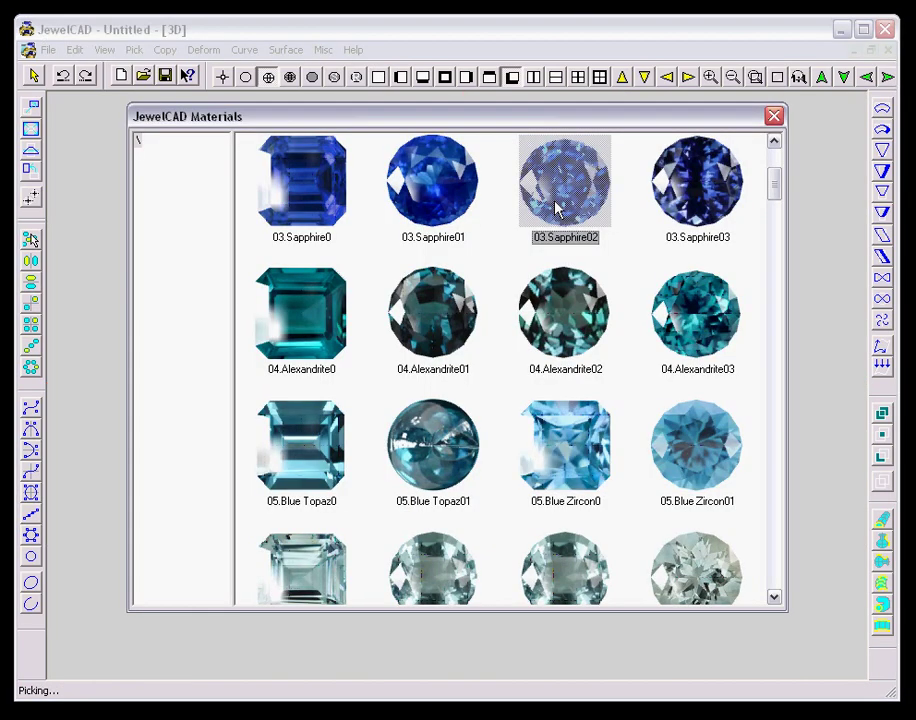
{"action": "scroll", "coordinate": [561, 213], "scroll_direction": "down", "scroll_amount": 20}
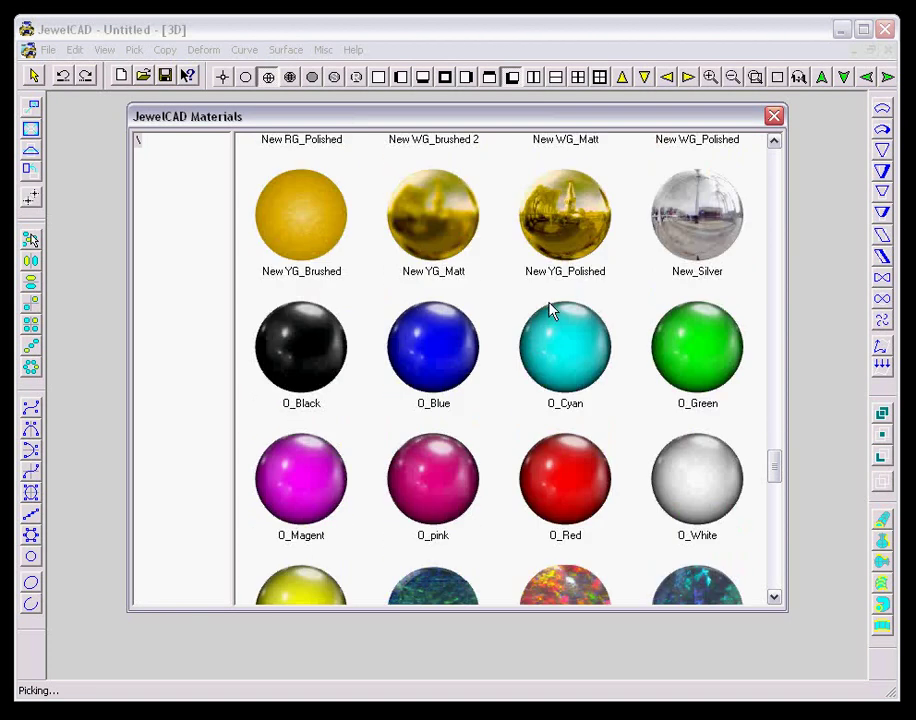
{"action": "double_click", "coordinate": [561, 256]}
Step: Assign the New WG_Polished material to the bezel
{"action": "left_click", "coordinate": [518, 230]}
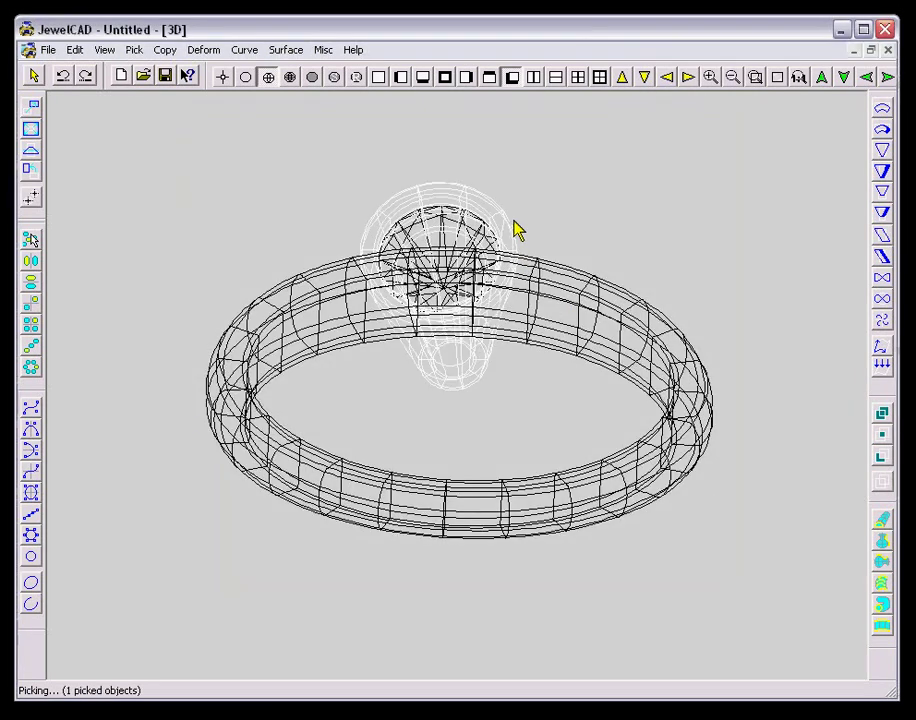
{"action": "key", "text": "ctrl+m"}
{"action": "double_click", "coordinate": [684, 265]}
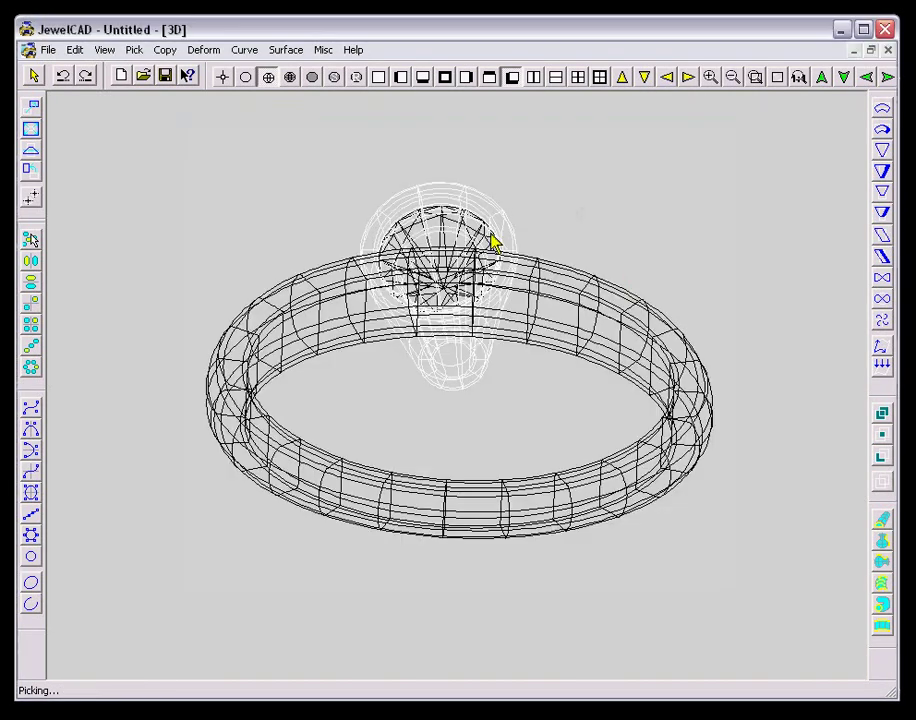
Step: Assign the 03.Sapphire02 material to the round stone and render the ring
{"action": "key", "text": "ctrl+m"}
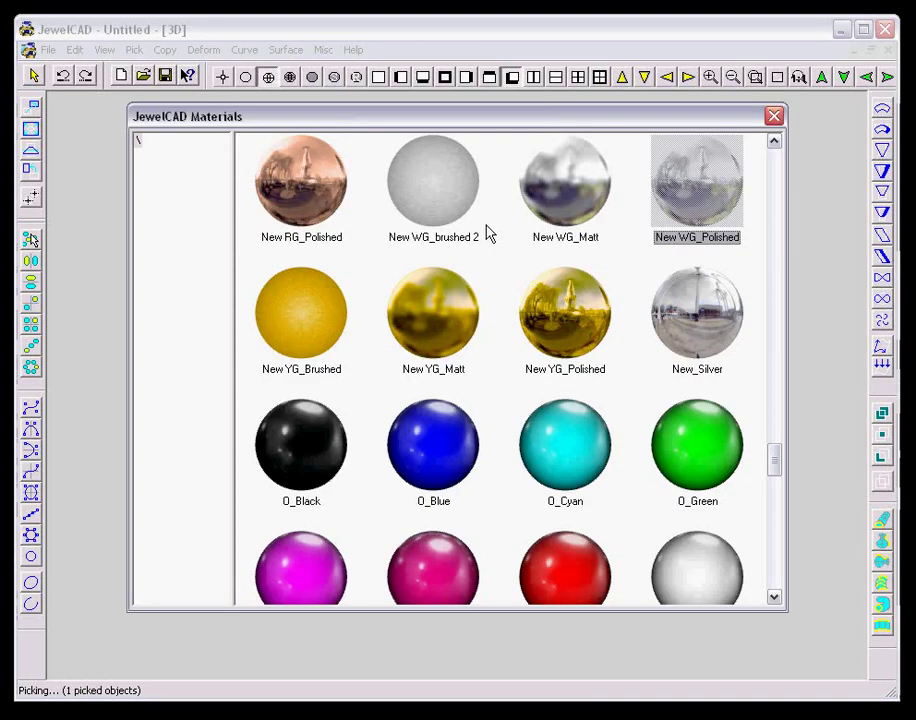
{"action": "scroll", "coordinate": [486, 230], "scroll_direction": "up", "scroll_amount": 15}
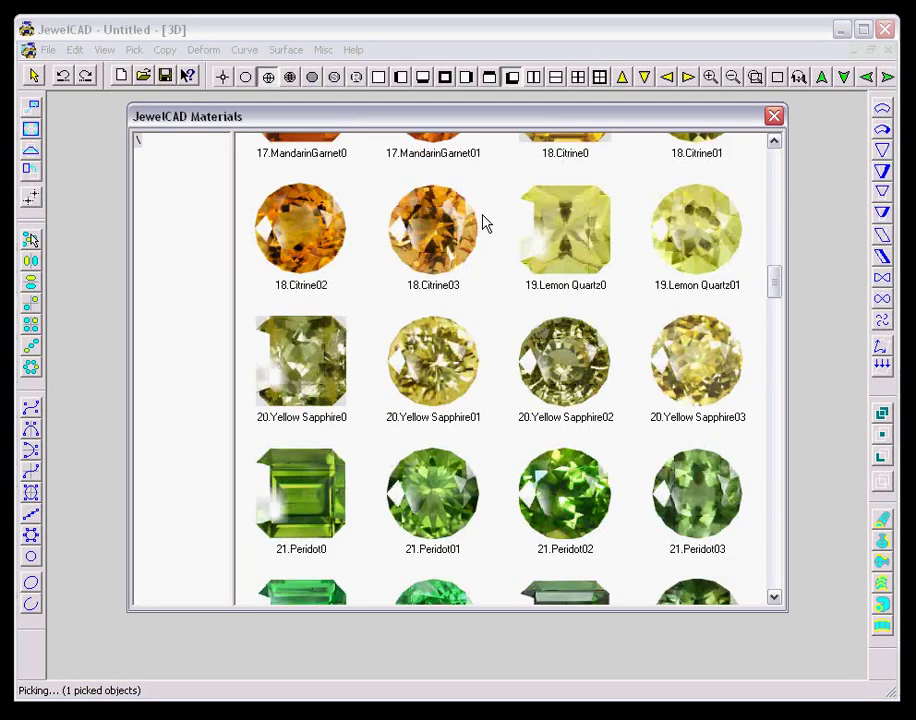
{"action": "scroll", "coordinate": [486, 224], "scroll_direction": "up", "scroll_amount": 5}
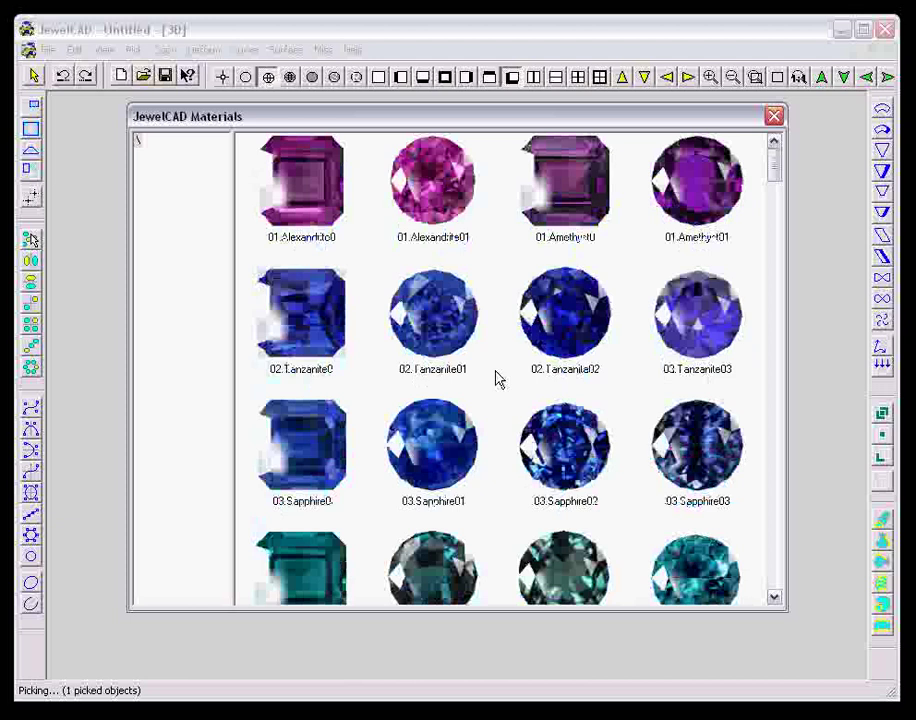
{"action": "double_click", "coordinate": [556, 467]}
{"action": "key", "text": "F12"}
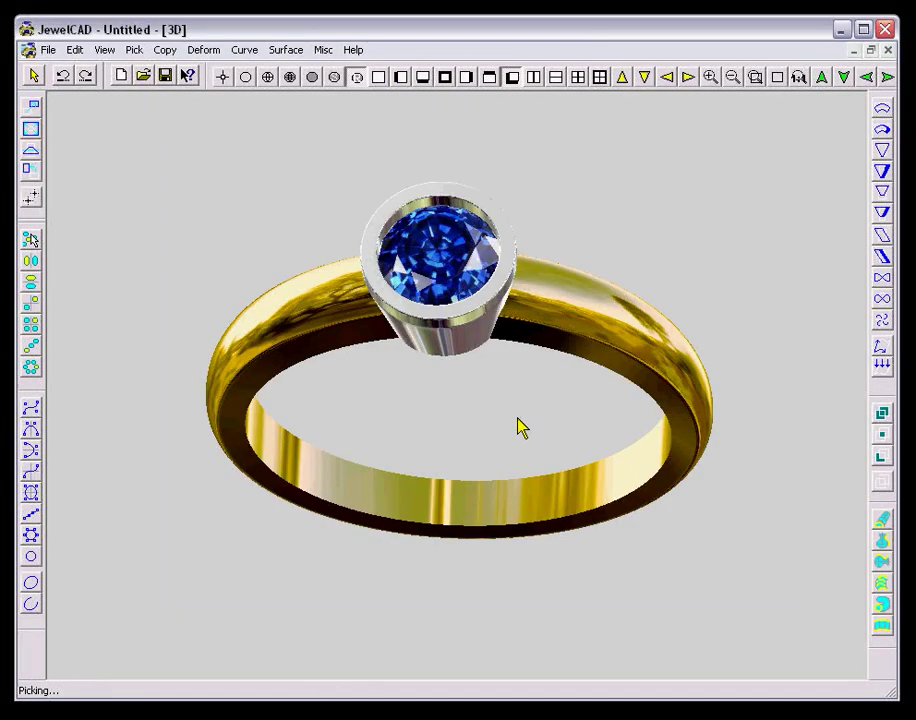
Step: Change the stone's material to 11.Rubelite01
{"action": "key", "text": "ctrl+m"}
{"action": "scroll", "coordinate": [532, 380], "scroll_direction": "up", "scroll_amount": 2}
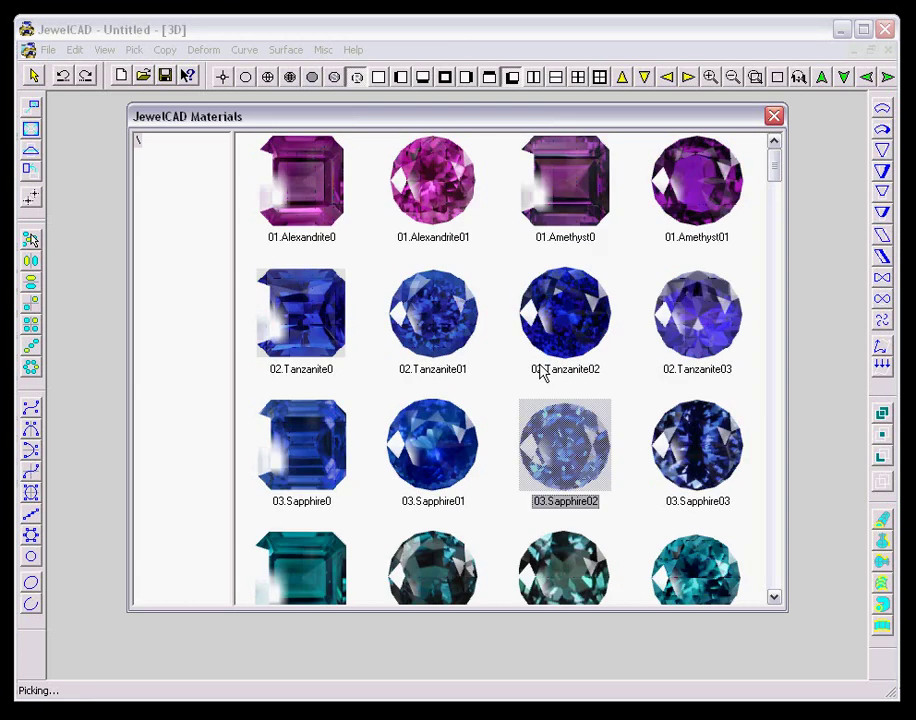
{"action": "scroll", "coordinate": [644, 339], "scroll_direction": "down", "scroll_amount": 6}
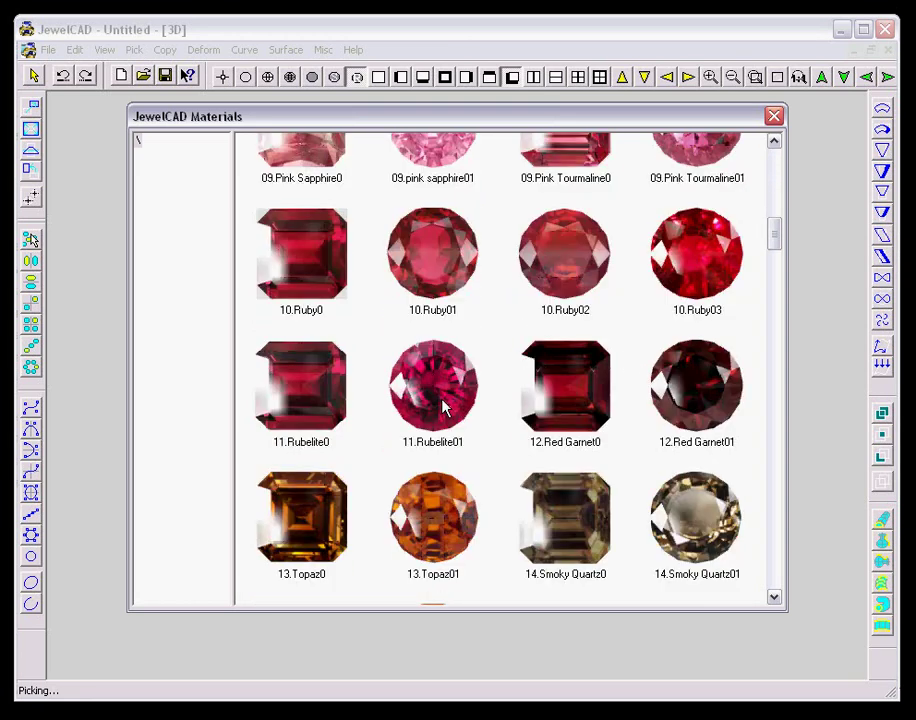
{"action": "double_click", "coordinate": [443, 407]}
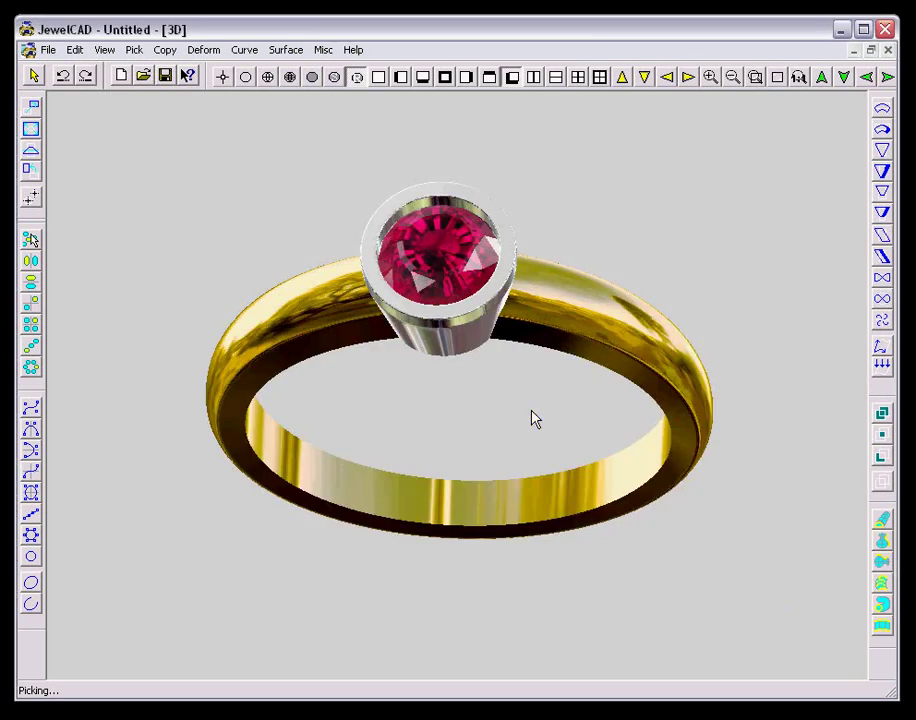
Step: Change the stone's material to 23.Green Tourmaline01 and return the ring to wireframe display
{"action": "key", "text": "ctrl+m"}
{"action": "scroll", "coordinate": [525, 386], "scroll_direction": "up", "scroll_amount": 3}
{"action": "scroll", "coordinate": [523, 382], "scroll_direction": "down", "scroll_amount": 5}
{"action": "scroll", "coordinate": [504, 385], "scroll_direction": "down", "scroll_amount": 3}
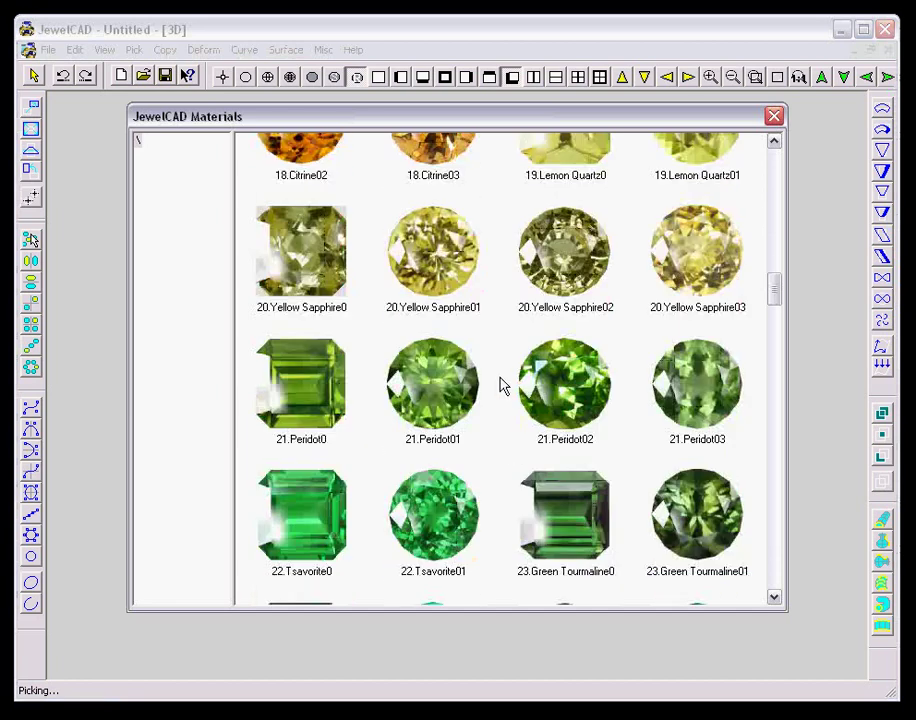
{"action": "double_click", "coordinate": [699, 527]}
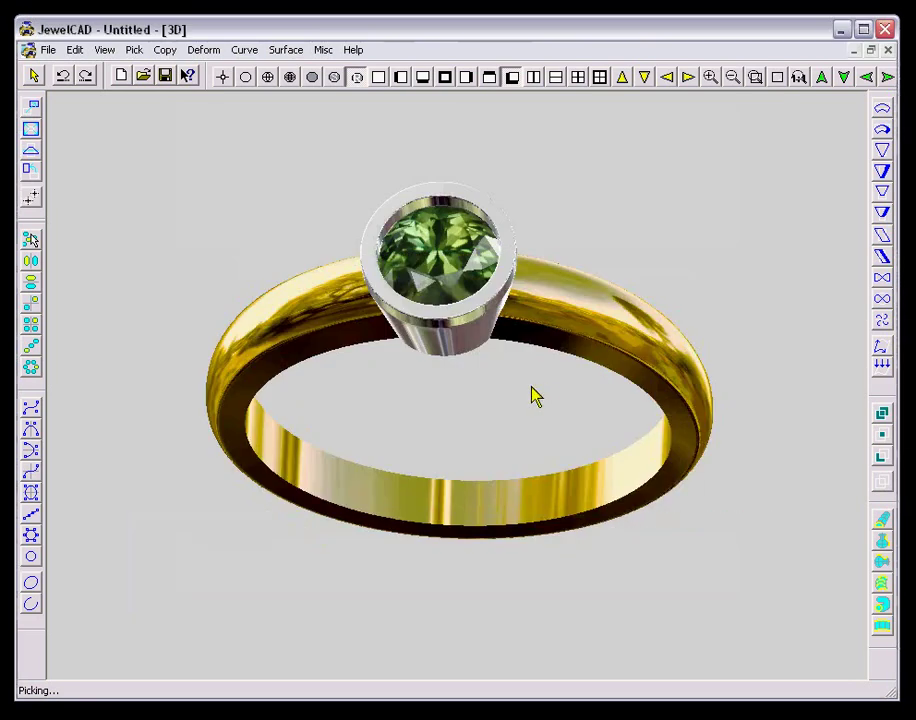
{"action": "key", "text": "ctrl+w"}
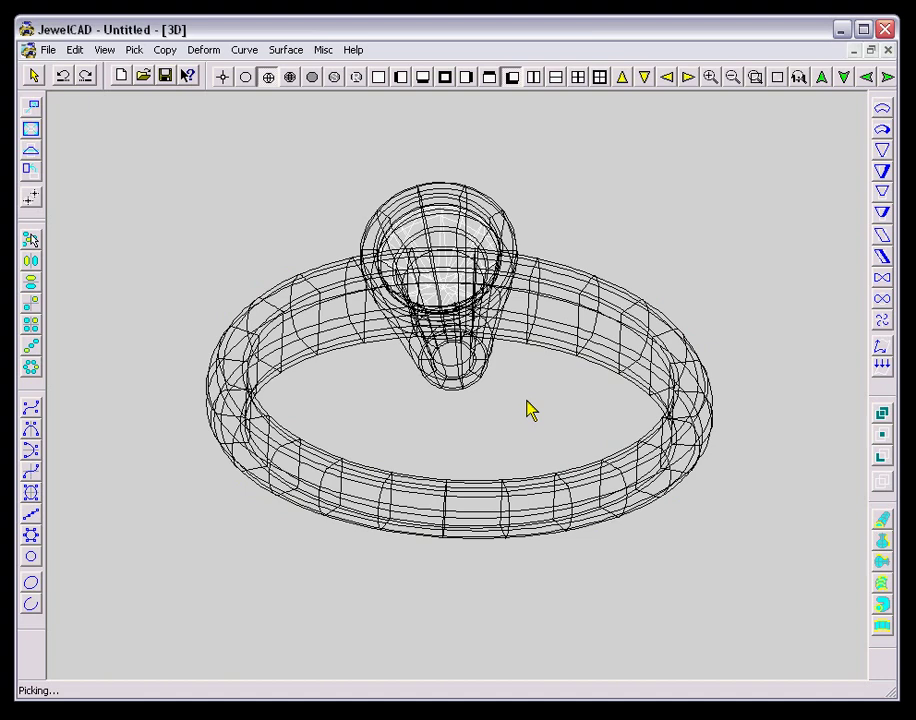
Step: Switch to an empty front view and insert a 5.2 mm round stone at the origin
{"action": "key", "text": "F5"}
{"action": "key", "text": "Page_Down"}
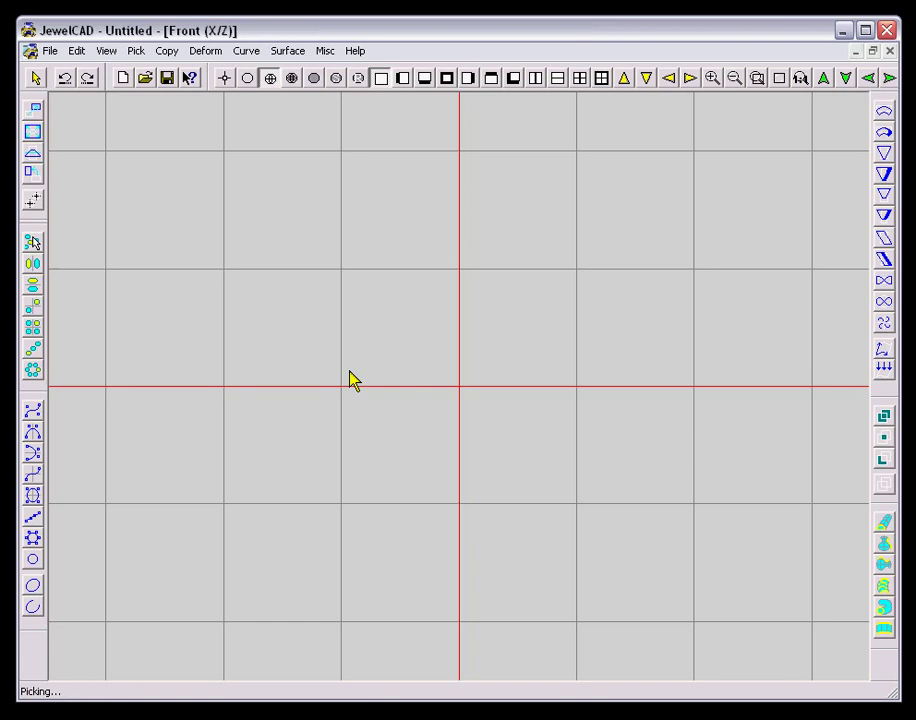
{"action": "key", "text": "j"}
{"action": "double_click", "coordinate": [333, 335]}
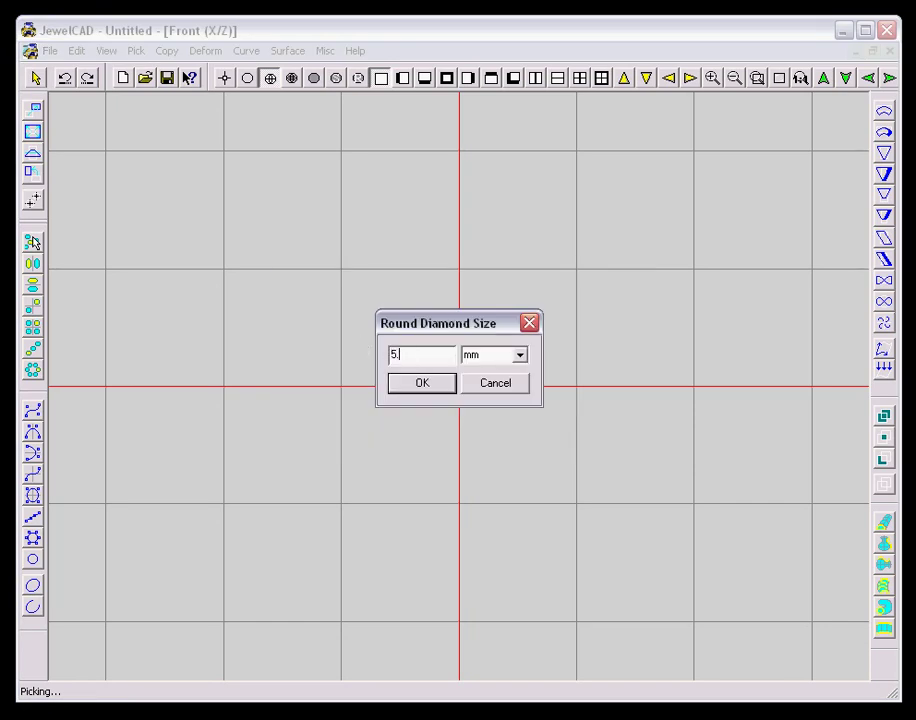
{"action": "key", "text": "Return"}
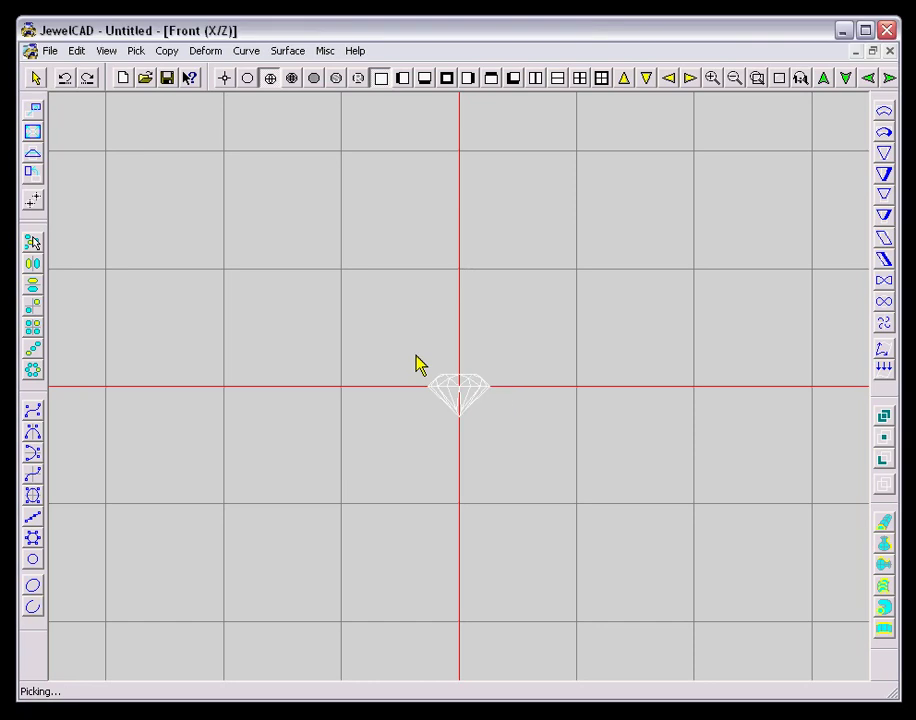
Step: Start a simple curve below the stone's girdle, with a short horizontal top edge and a vertical outer edge at X 2.6
{"action": "key", "text": "t"}
{"action": "key", "text": "f"}
{"action": "key", "text": "z"}
{"action": "left_click", "coordinate": [507, 403]}
{"action": "key", "text": "minus"}
{"action": "left_click", "coordinate": [33, 411]}
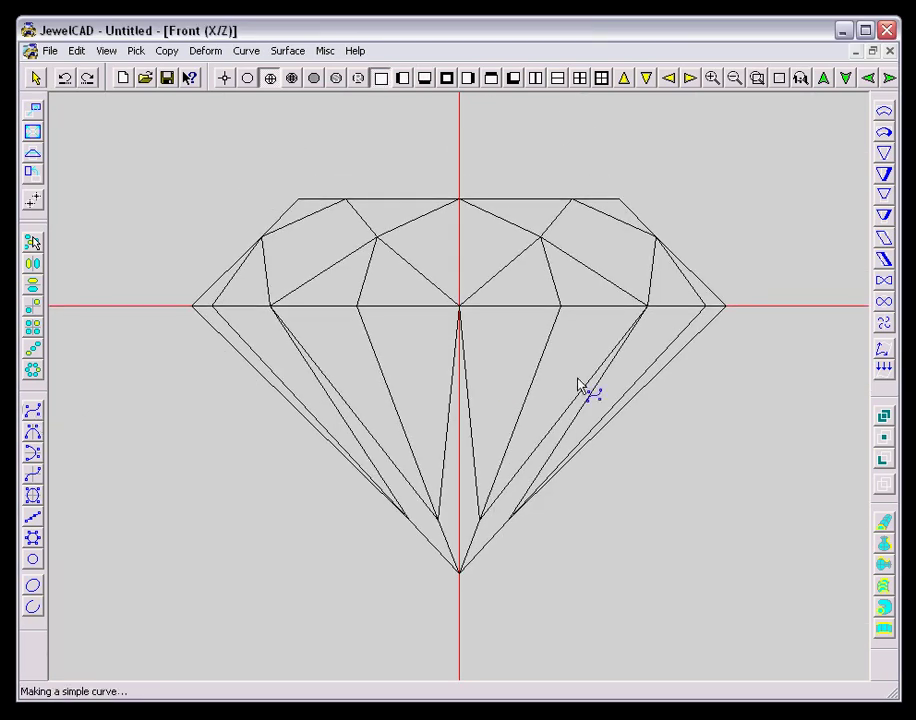
{"action": "left_click", "coordinate": [682, 349]}
{"action": "left_click", "coordinate": [701, 349]}
{"action": "left_click", "coordinate": [726, 349]}
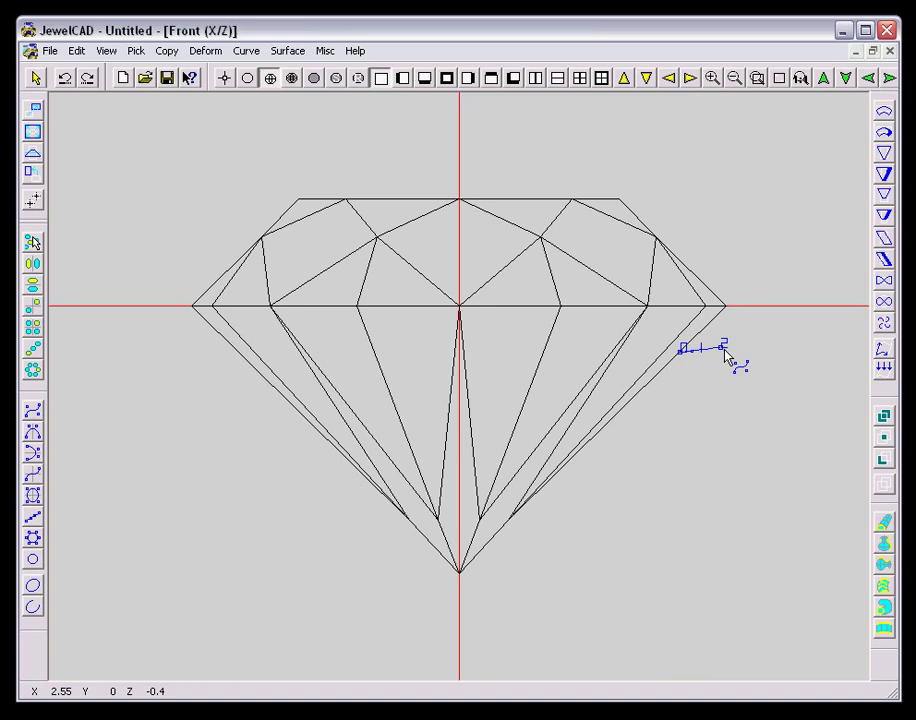
{"action": "left_click", "coordinate": [726, 352]}
{"action": "left_click", "coordinate": [726, 352]}
{"action": "left_click", "coordinate": [727, 494]}
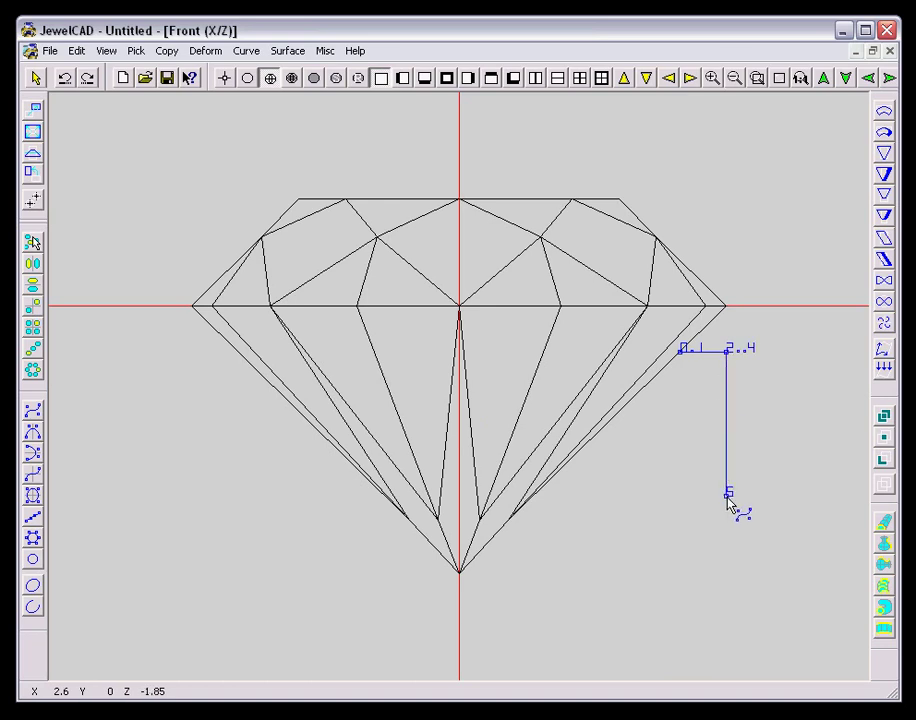
{"action": "left_click", "coordinate": [727, 511]}
{"action": "left_click", "coordinate": [727, 511]}
Step: Complete the setting profile with a level bottom edge and an inner edge rising to the pavilion, as a closed curve
{"action": "left_click", "coordinate": [602, 516]}
{"action": "left_click", "coordinate": [602, 430]}
{"action": "left_click", "coordinate": [602, 430]}
{"action": "scroll", "coordinate": [602, 430], "scroll_direction": "down", "scroll_amount": 1}
{"action": "left_click", "coordinate": [602, 430]}
{"action": "left_click", "coordinate": [602, 430]}
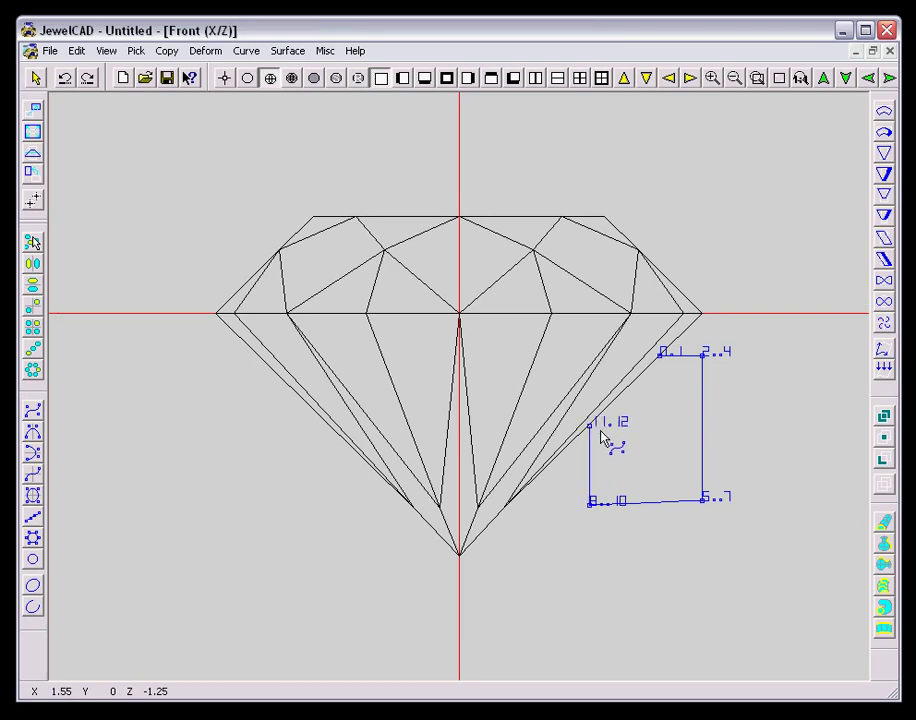
{"action": "left_click", "coordinate": [38, 583]}
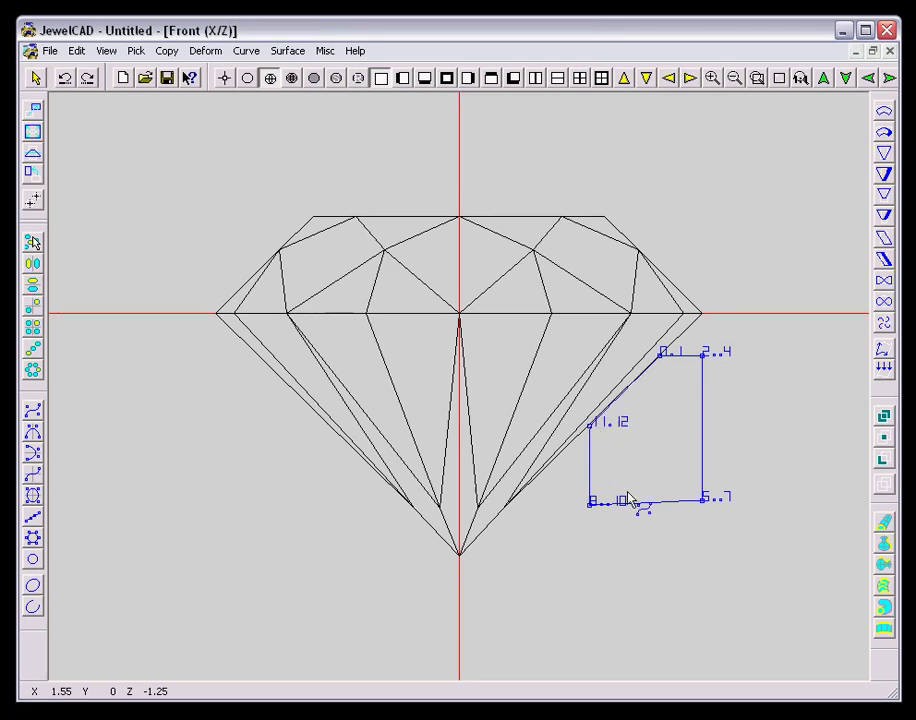
{"action": "left_click_drag", "start_coordinate": [589, 505], "coordinate": [589, 501]}
{"action": "key", "text": "space"}
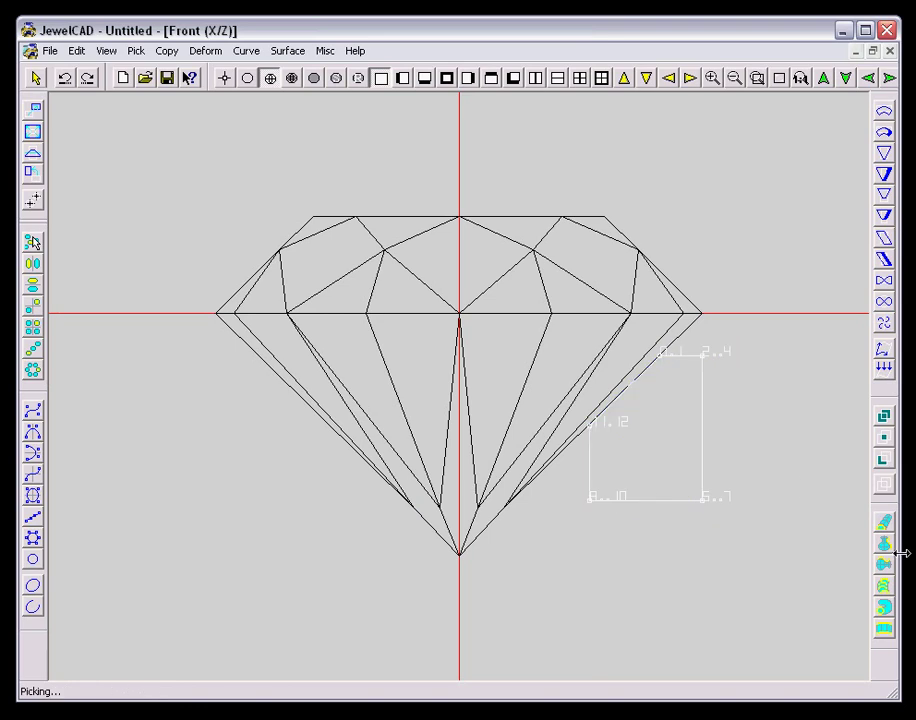
Step: Revolve the profile into the stone's setting with number 6, 60 degrees and full revolution
{"action": "left_click", "coordinate": [886, 545]}
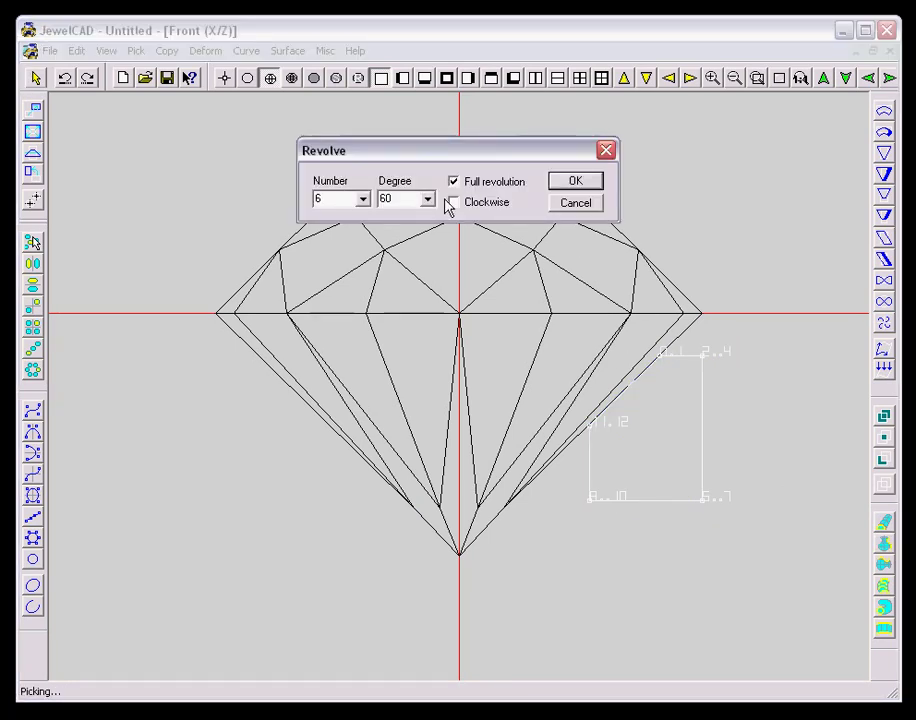
{"action": "left_click", "coordinate": [575, 181]}
{"action": "scroll", "coordinate": [600, 205], "scroll_direction": "down", "scroll_amount": 3}
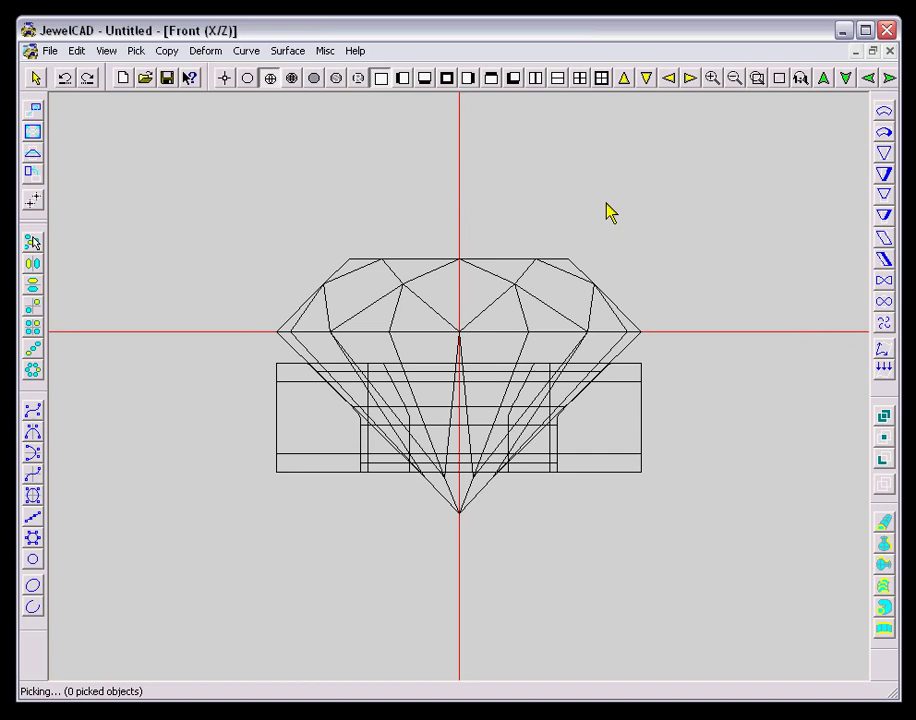
Step: Hide the large stone and its setting, and insert a much smaller round stone at the origin
{"action": "scroll", "coordinate": [606, 203], "scroll_direction": "down", "scroll_amount": 1}
{"action": "key", "text": "j"}
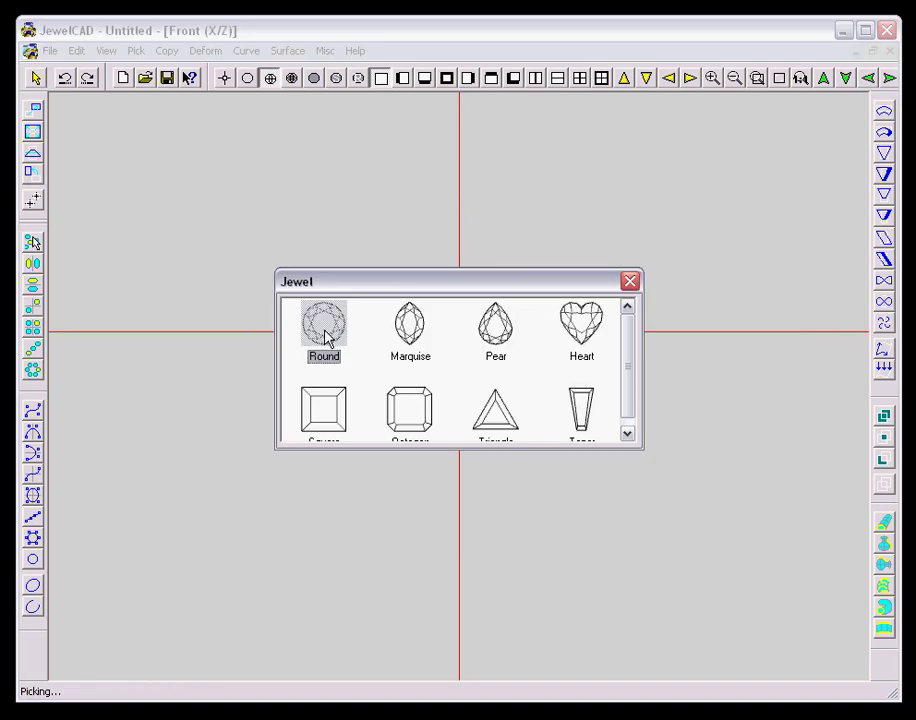
{"action": "double_click", "coordinate": [325, 336]}
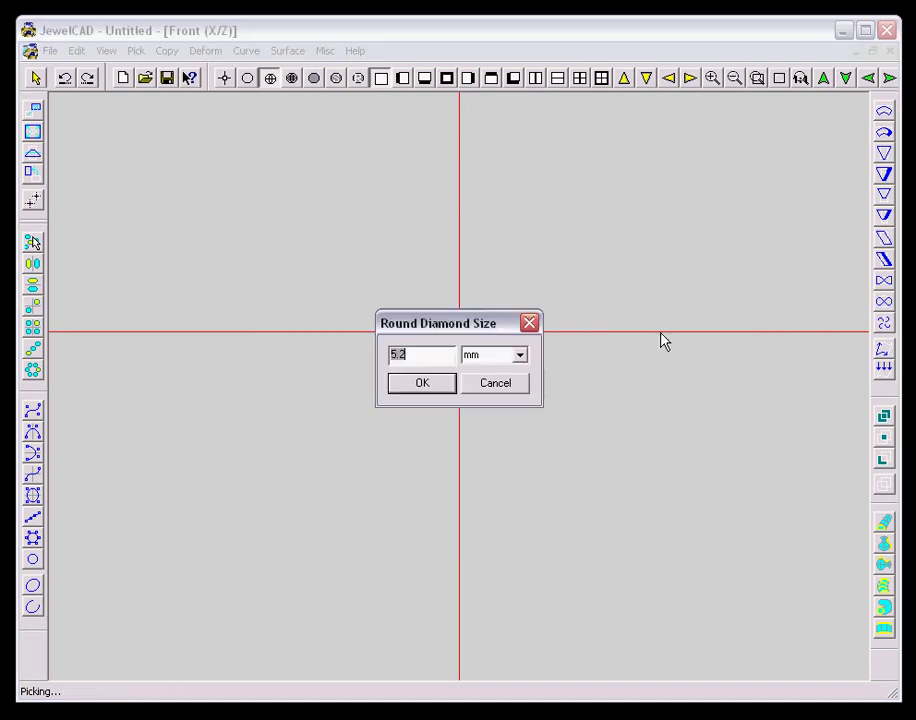
{"action": "key", "text": "Return"}
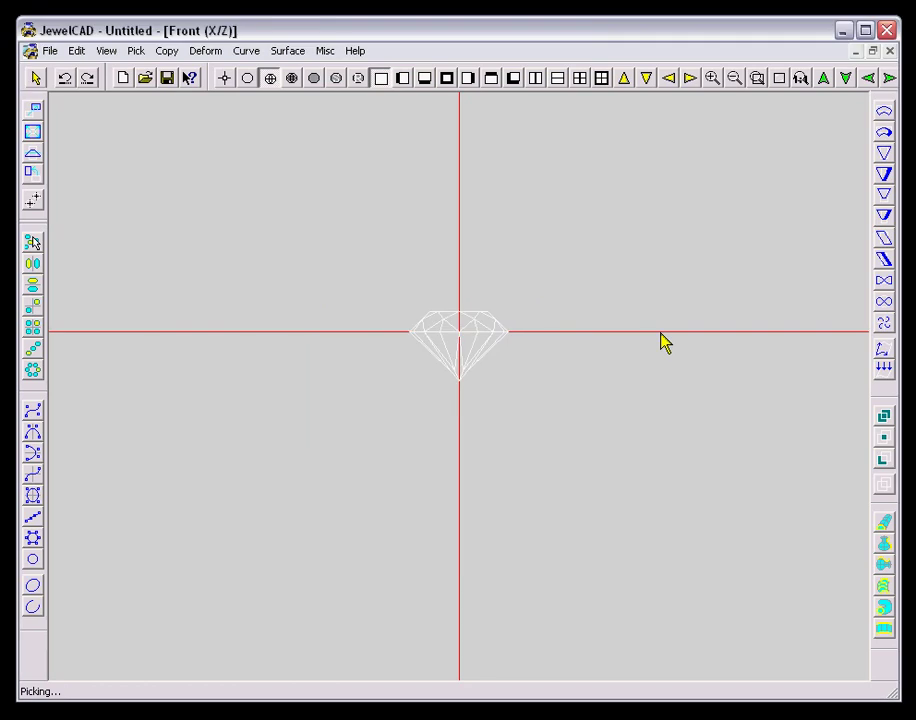
Step: Draw the small stone's setting profile with outer edge at X 0.71, bottom at Z -0.91, and inner edge at X 0.22 up to Z -0.47
{"action": "left_click_drag", "start_coordinate": [324, 257], "coordinate": [618, 467]}
{"action": "left_click", "coordinate": [143, 415]}
{"action": "scroll", "coordinate": [36, 414], "scroll_direction": "up", "scroll_amount": 3}
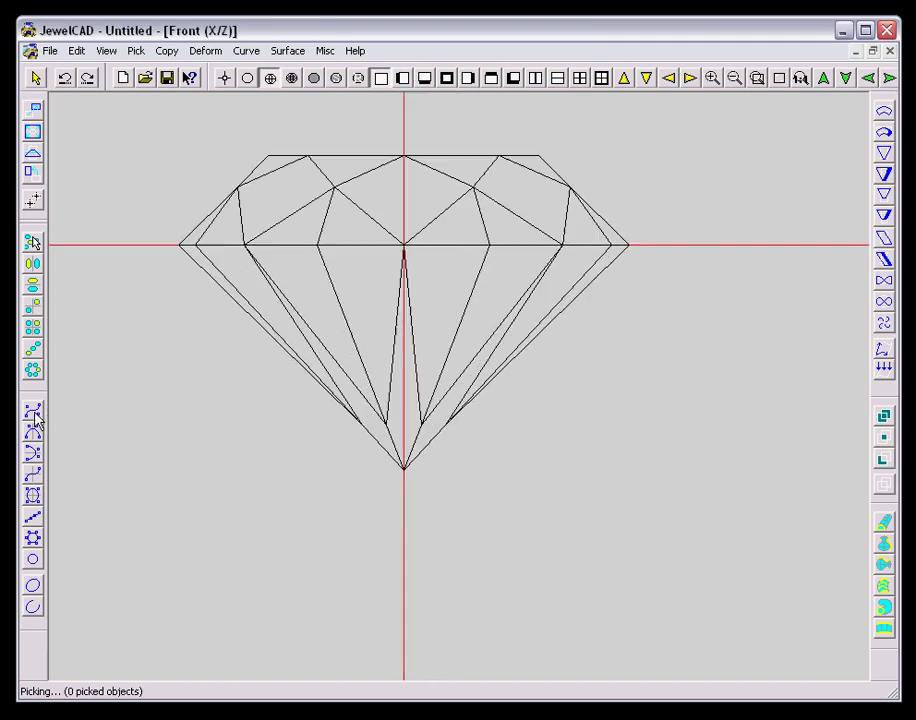
{"action": "left_click", "coordinate": [33, 412]}
{"action": "left_click", "coordinate": [592, 285]}
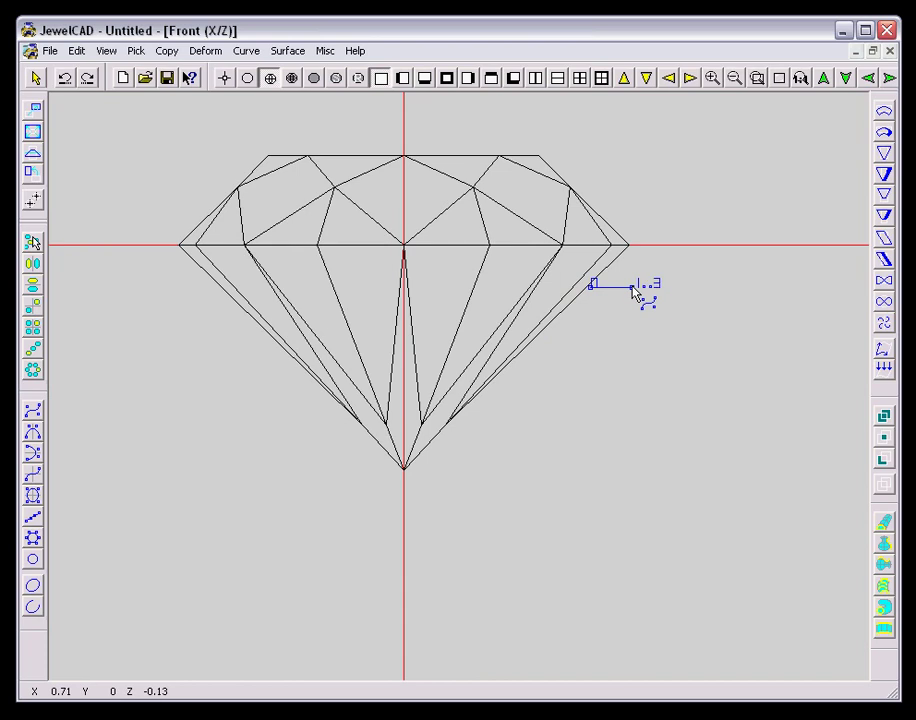
{"action": "left_click", "coordinate": [481, 539]}
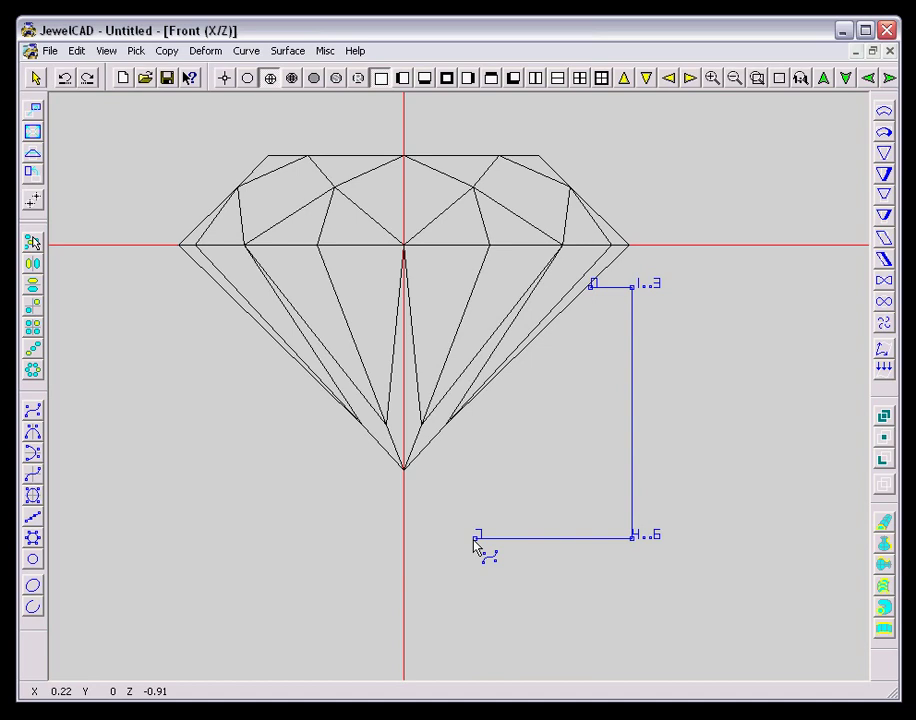
{"action": "left_click", "coordinate": [476, 539]}
{"action": "left_click", "coordinate": [476, 539]}
{"action": "left_click", "coordinate": [476, 393]}
{"action": "left_click", "coordinate": [476, 393]}
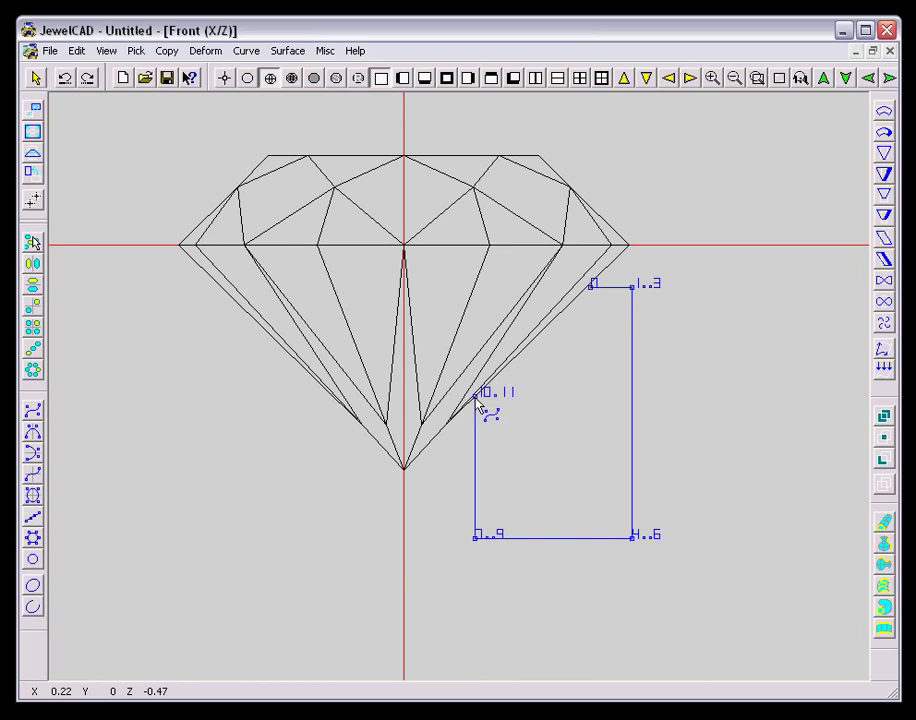
{"action": "left_click", "coordinate": [476, 393]}
Step: Close the small setting's profile and sharpen its upper inner corner with stacked points so the slope follows the pavilion
{"action": "left_click", "coordinate": [33, 584]}
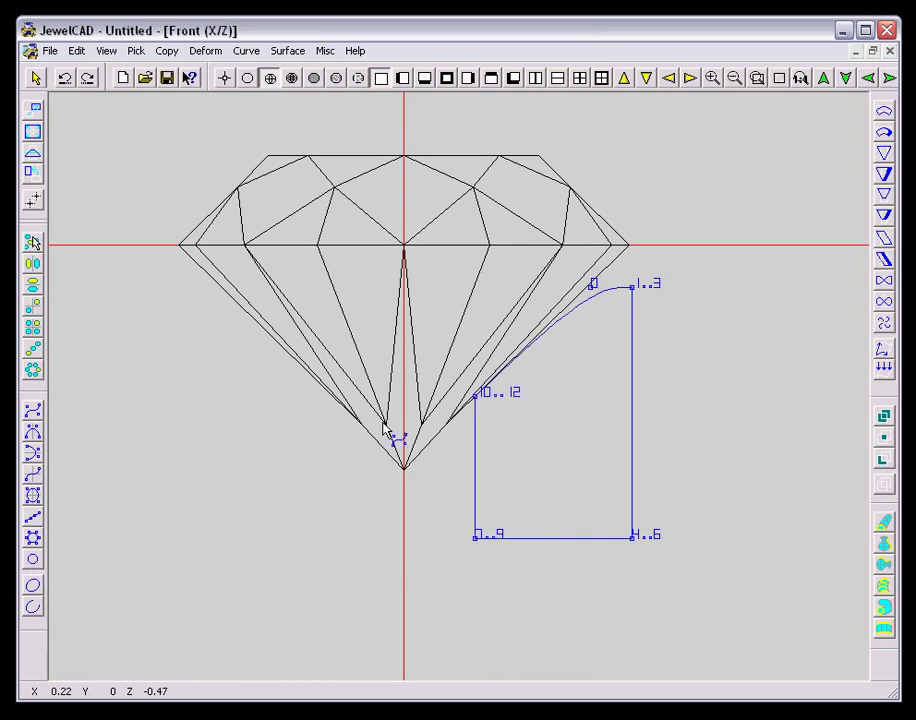
{"action": "left_click", "coordinate": [588, 287]}
{"action": "left_click", "coordinate": [588, 287]}
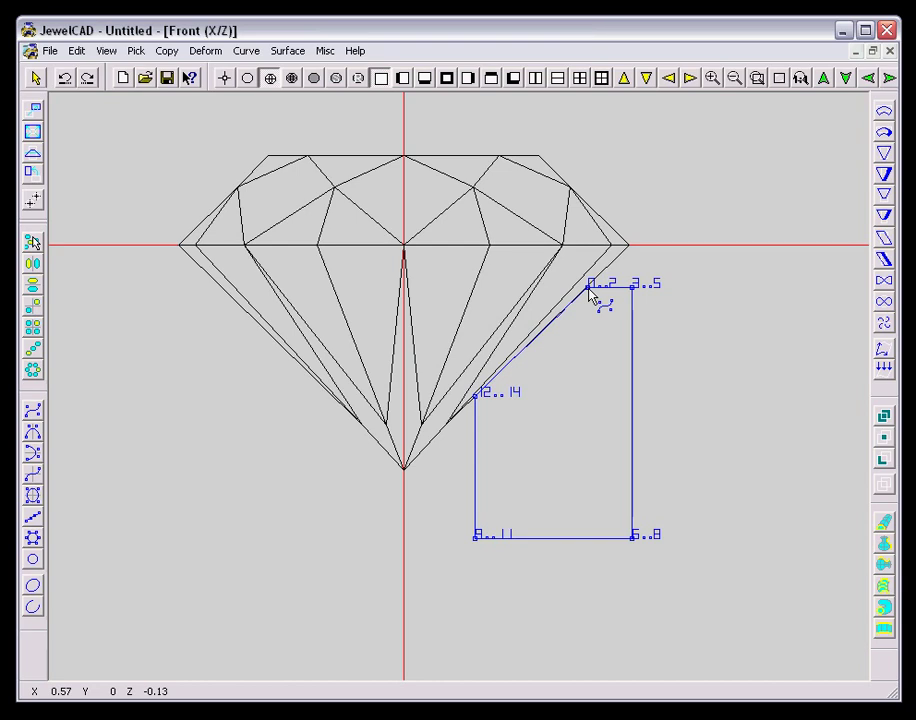
Step: Revolve the small stone's profile with number 6, 60 degrees and full revolution
{"action": "key", "text": "space"}
{"action": "left_click", "coordinate": [883, 543]}
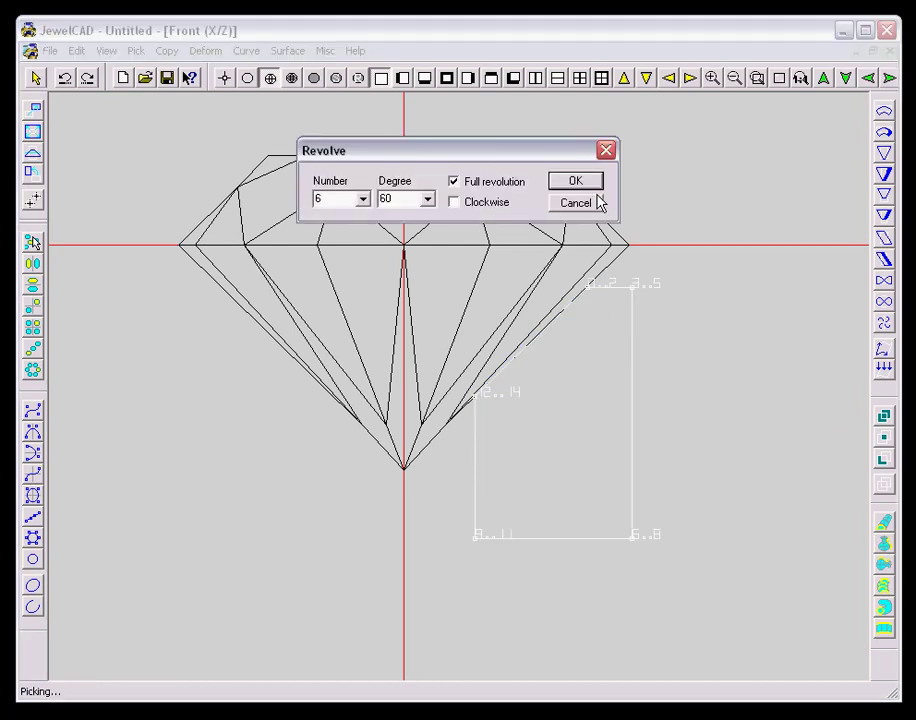
{"action": "left_click", "coordinate": [590, 180]}
Step: Pick the small stone together with its setting and redisplay the hidden large stone and setting
{"action": "scroll", "coordinate": [517, 276], "scroll_direction": "down", "scroll_amount": 5}
{"action": "scroll", "coordinate": [505, 269], "scroll_direction": "down", "scroll_amount": 3}
{"action": "left_click_drag", "start_coordinate": [505, 269], "coordinate": [503, 421]}
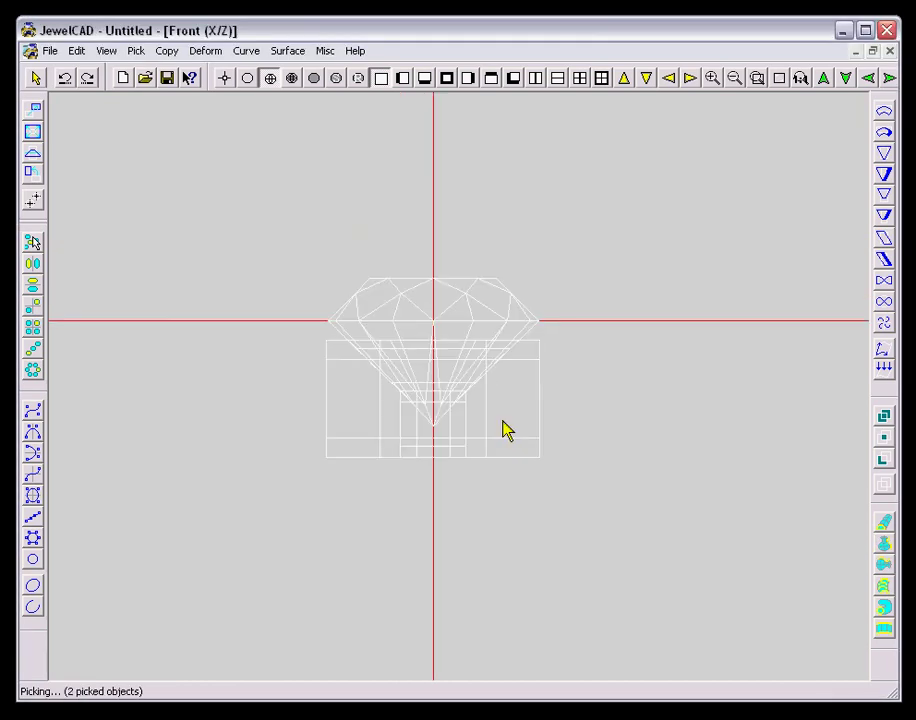
{"action": "key", "text": "Delete"}
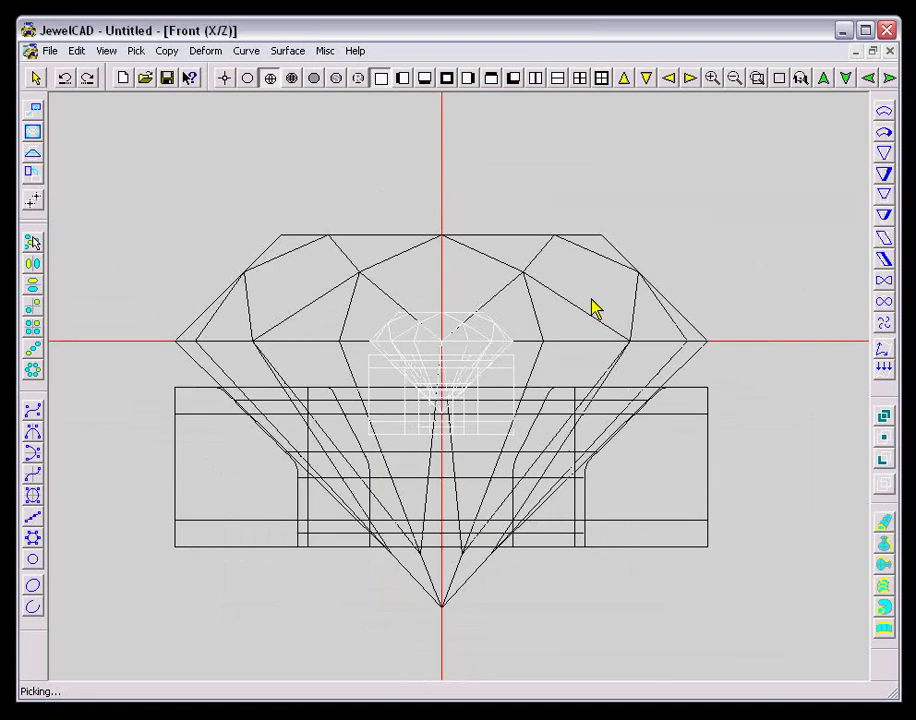
Step: Move the small stone and its setting down to Z -0.75 and sideways against the large setting's right edge
{"action": "key", "text": "m"}
{"action": "left_click_drag", "start_coordinate": [591, 306], "coordinate": [594, 383]}
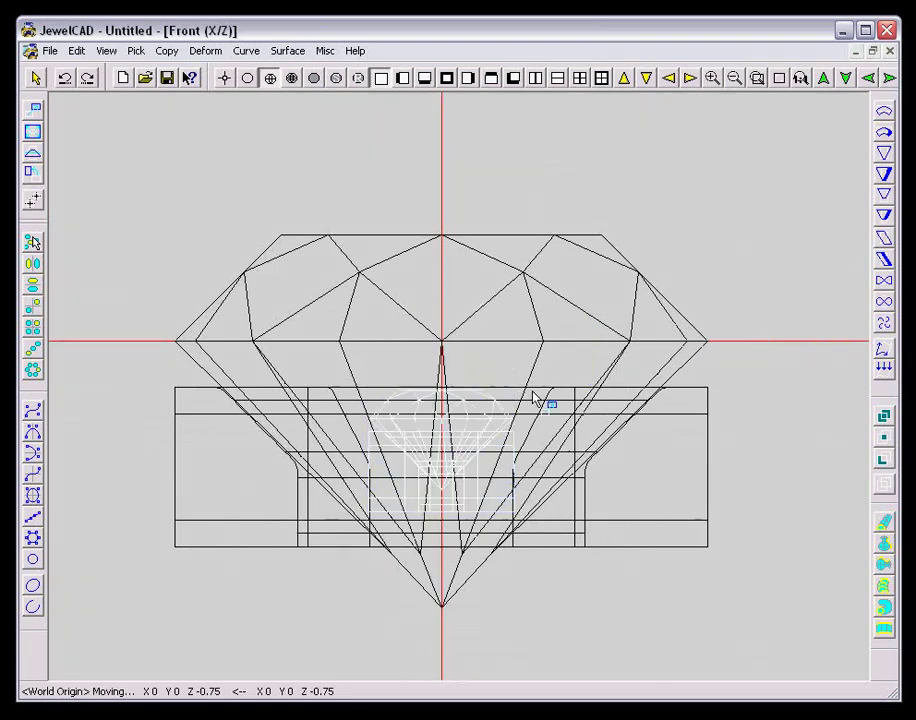
{"action": "left_click_drag", "start_coordinate": [359, 403], "coordinate": [676, 428]}
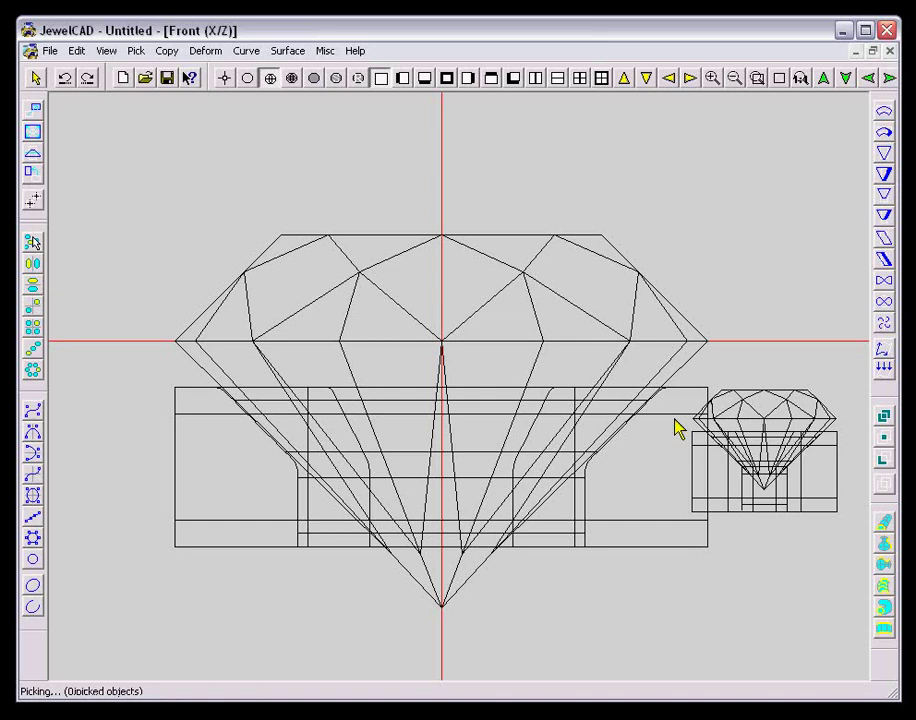
Step: Draw a vertical line at X 2.7 beside the large stone, from above its table down to the setting's base
{"action": "key", "text": "t"}
{"action": "key", "text": "f"}
{"action": "left_click", "coordinate": [30, 414]}
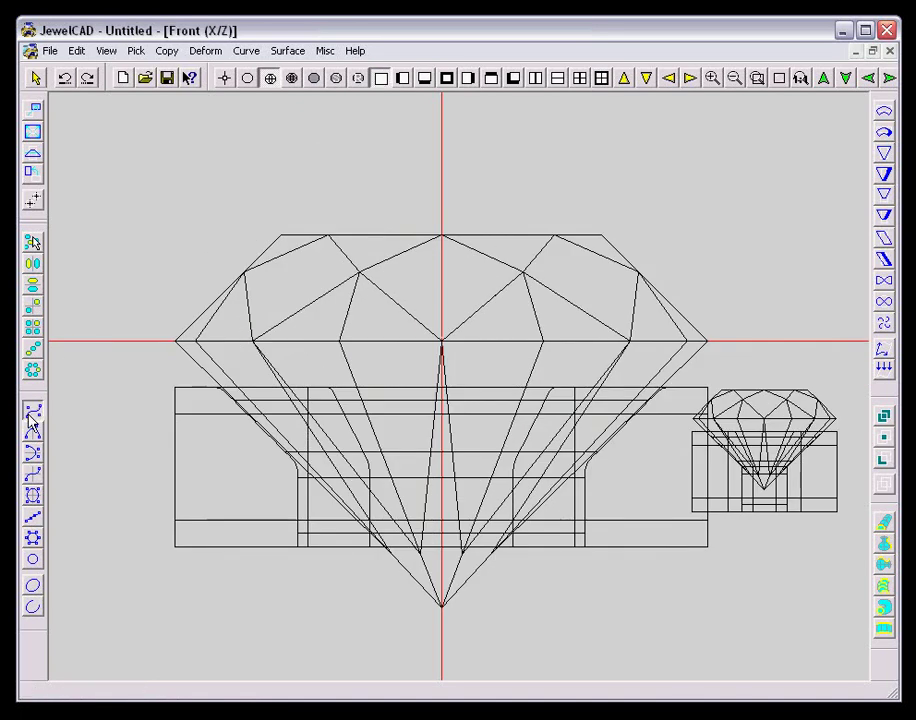
{"action": "left_click", "coordinate": [720, 219]}
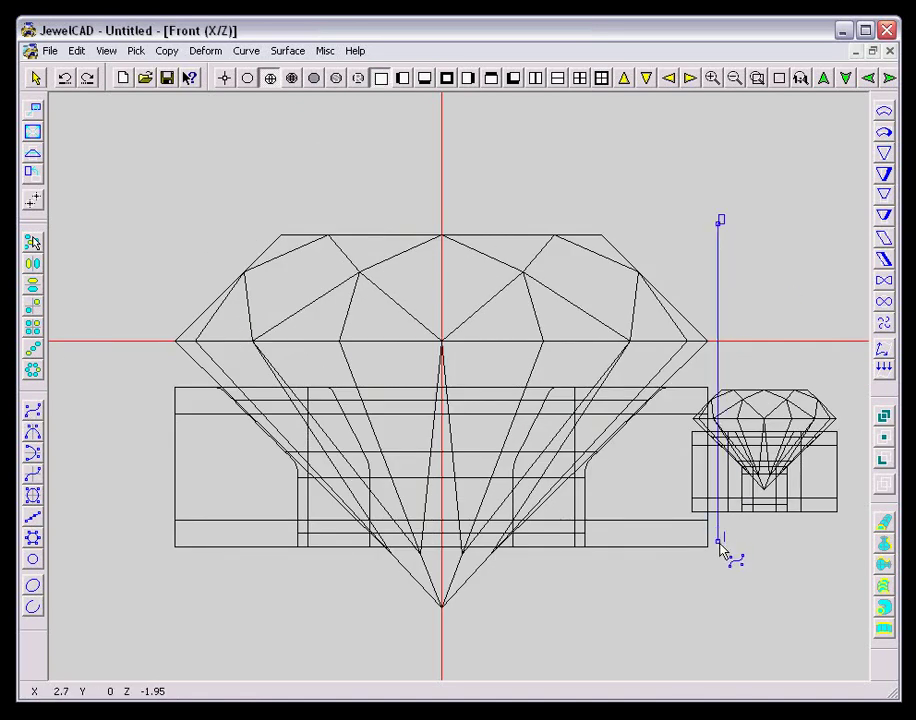
{"action": "right_click", "coordinate": [785, 330]}
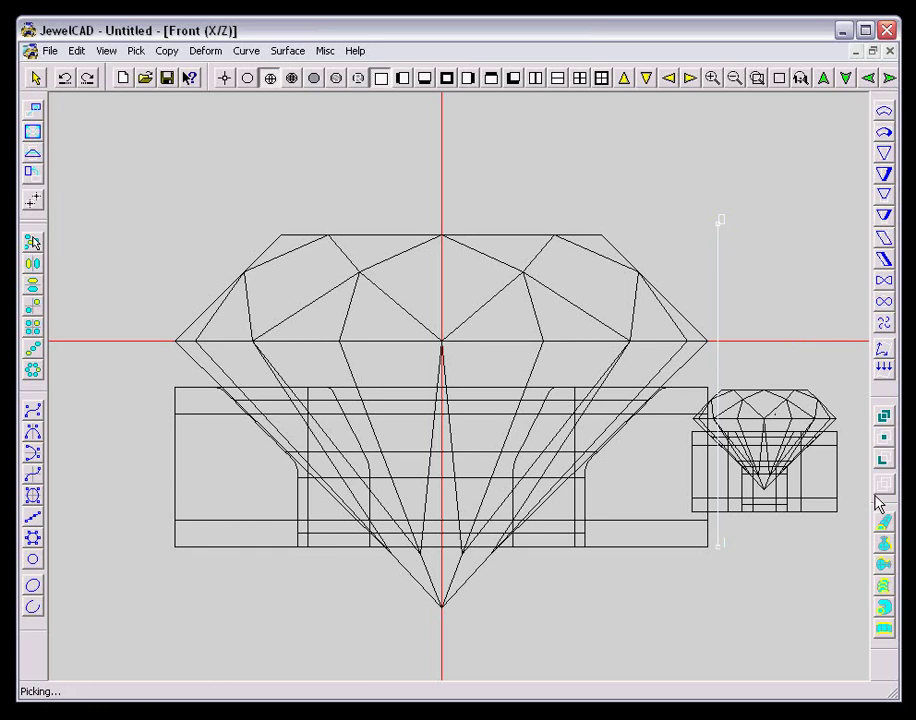
Step: Build a prong along the vertical line as a pipe surface with a circular section
{"action": "left_click", "coordinate": [883, 587]}
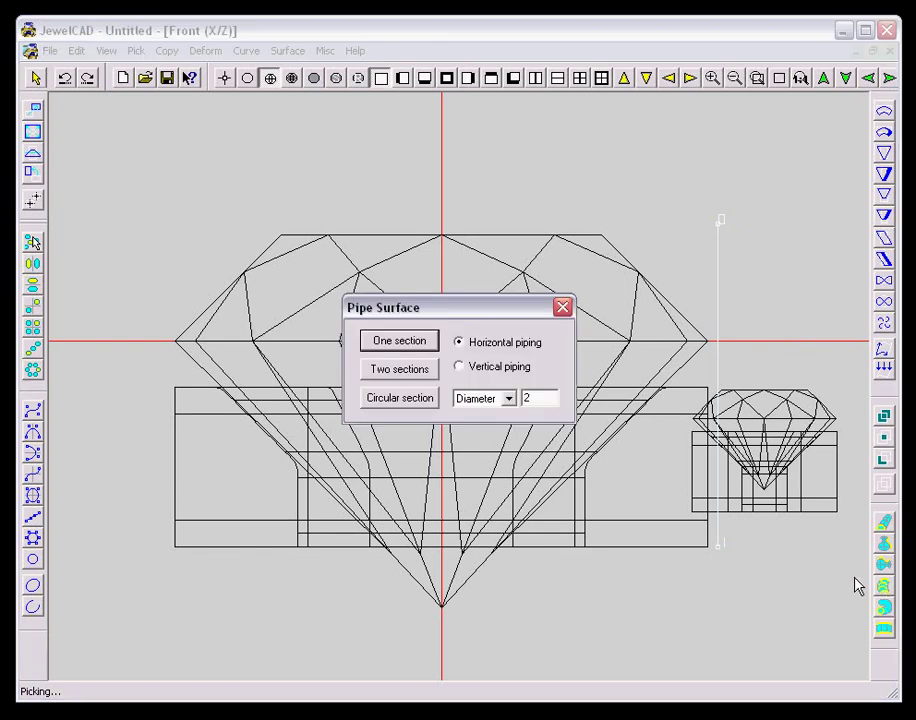
{"action": "left_click_drag", "start_coordinate": [548, 398], "coordinate": [507, 398]}
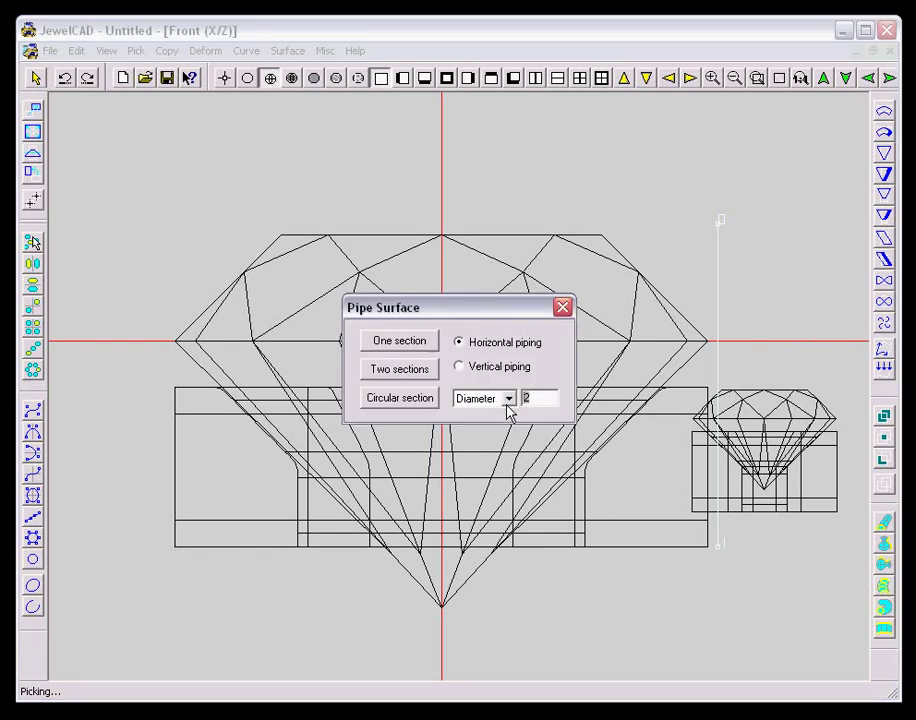
{"action": "key", "text": "Return"}
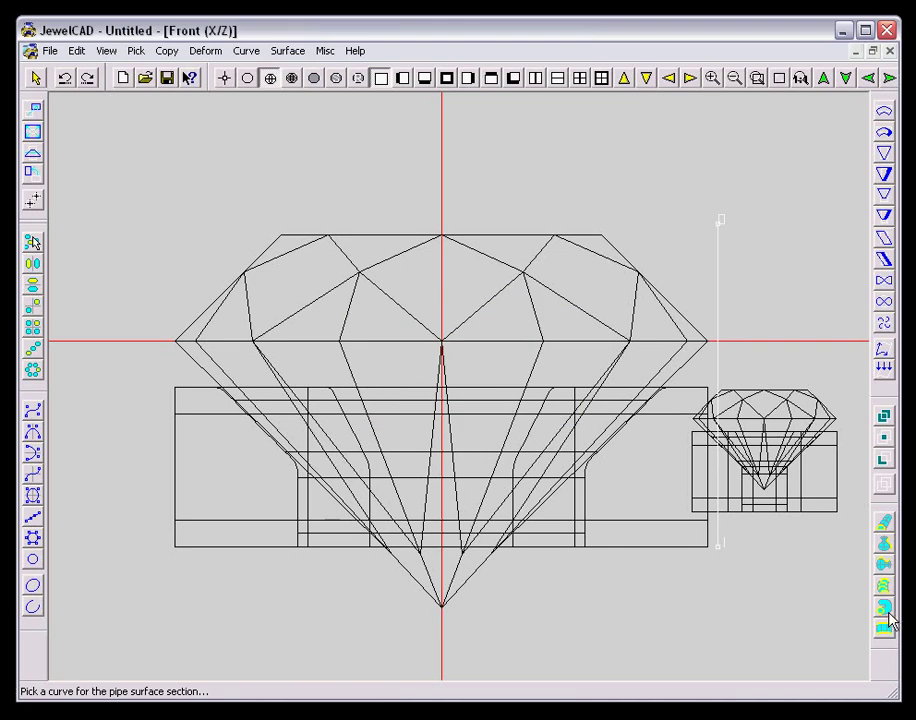
{"action": "left_click", "coordinate": [887, 617]}
{"action": "left_click", "coordinate": [427, 403]}
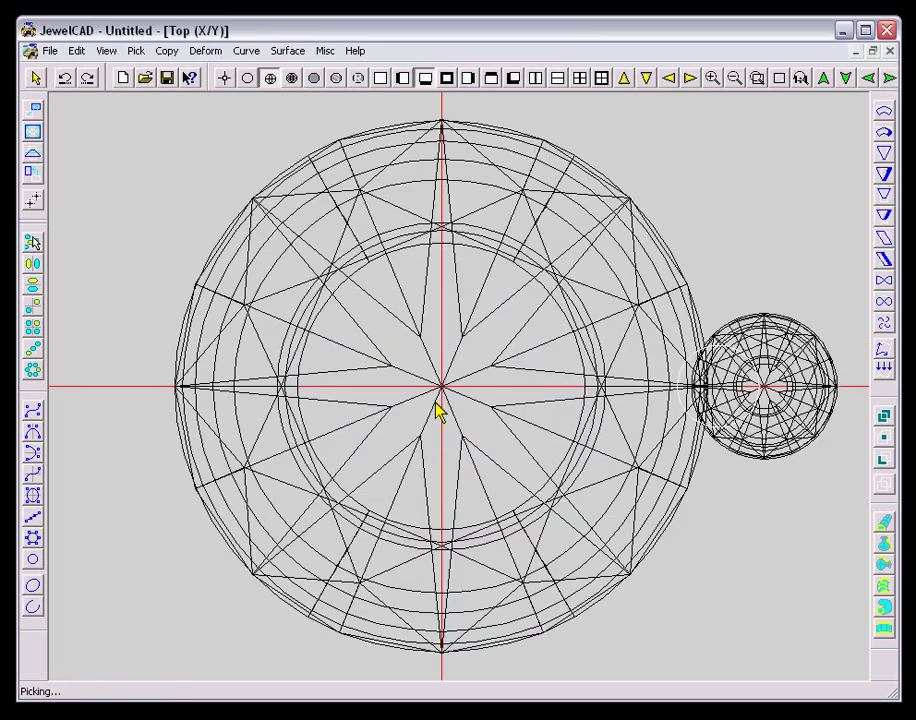
Step: In the top view, move the prong diagonally to the large stone's edge and mirror-copy it into all four quadrants
{"action": "scroll", "coordinate": [437, 410], "scroll_direction": "down", "scroll_amount": 2}
{"action": "left_click_drag", "start_coordinate": [699, 561], "coordinate": [631, 288]}
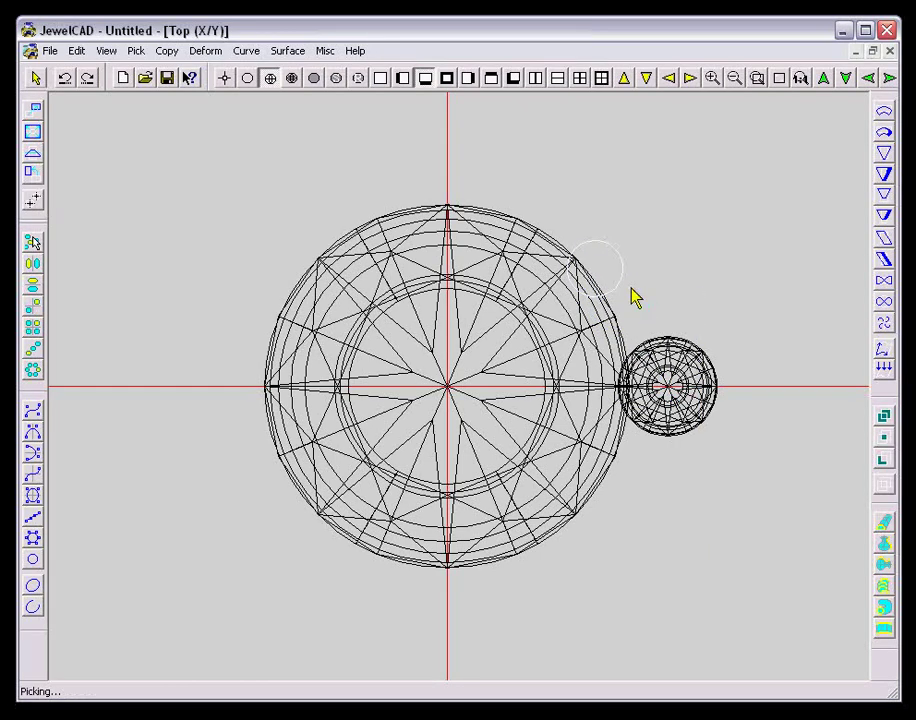
{"action": "left_click", "coordinate": [34, 327]}
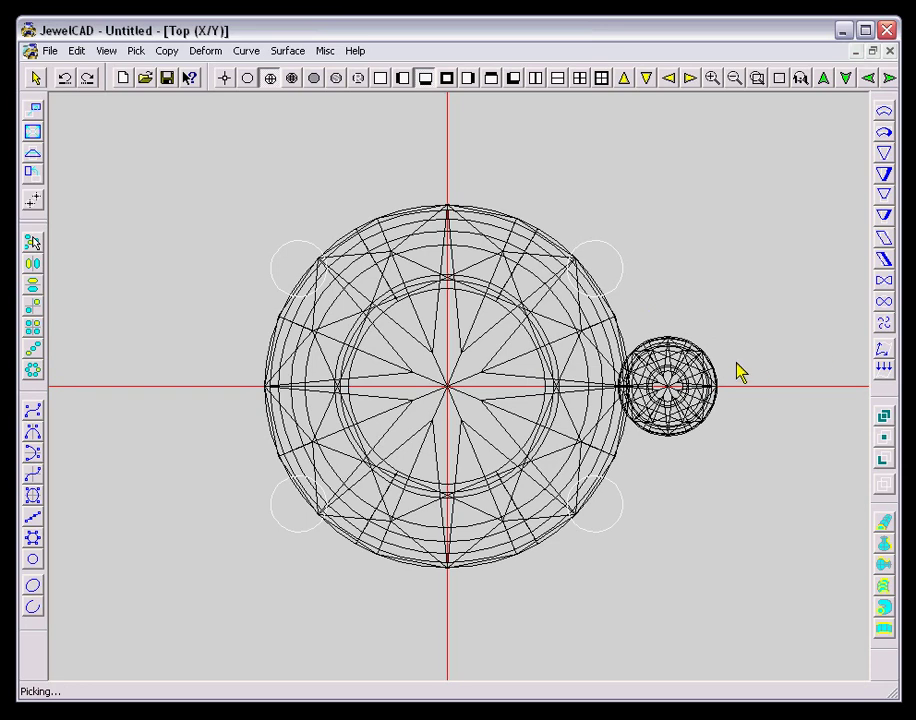
{"action": "left_click", "coordinate": [736, 362]}
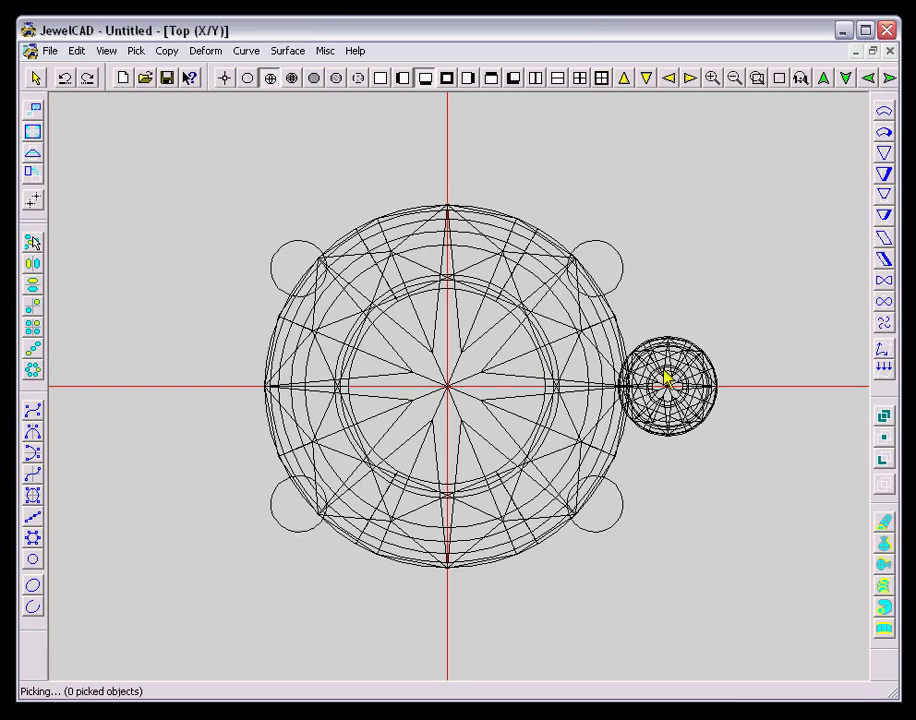
Step: In the front view, draw a stepped curve from X 4.05 down beside the small setting, inward beneath the large stone, and down the central axis
{"action": "left_click", "coordinate": [663, 369]}
{"action": "left_click", "coordinate": [381, 78]}
{"action": "left_click", "coordinate": [689, 326]}
{"action": "left_click", "coordinate": [734, 78]}
{"action": "scroll", "coordinate": [504, 477], "scroll_direction": "up", "scroll_amount": 1}
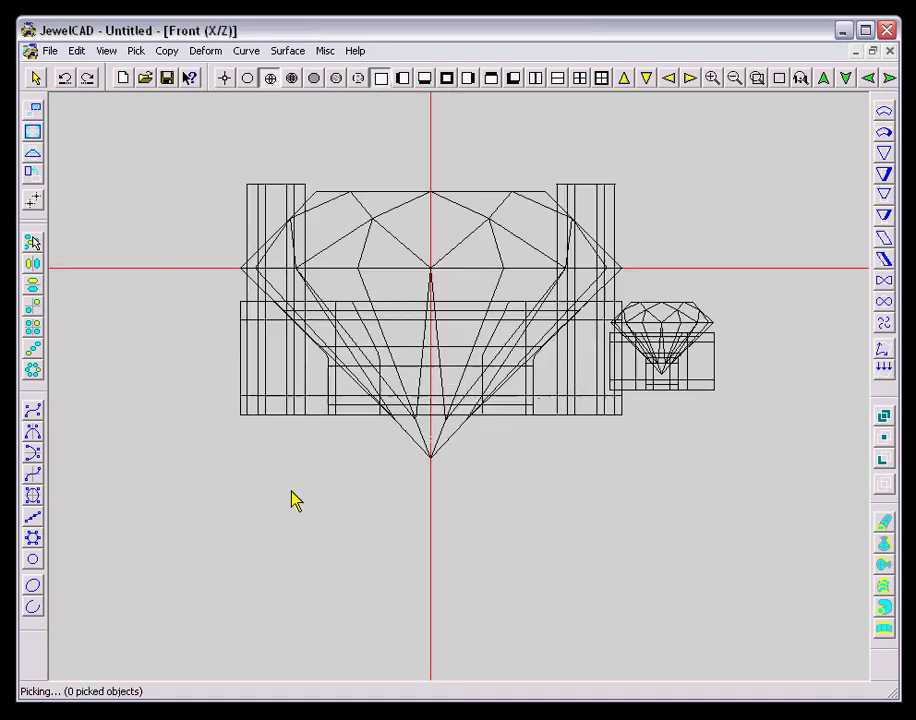
{"action": "scroll", "coordinate": [290, 492], "scroll_direction": "down", "scroll_amount": 1}
{"action": "left_click", "coordinate": [32, 410]}
{"action": "left_click", "coordinate": [664, 296]}
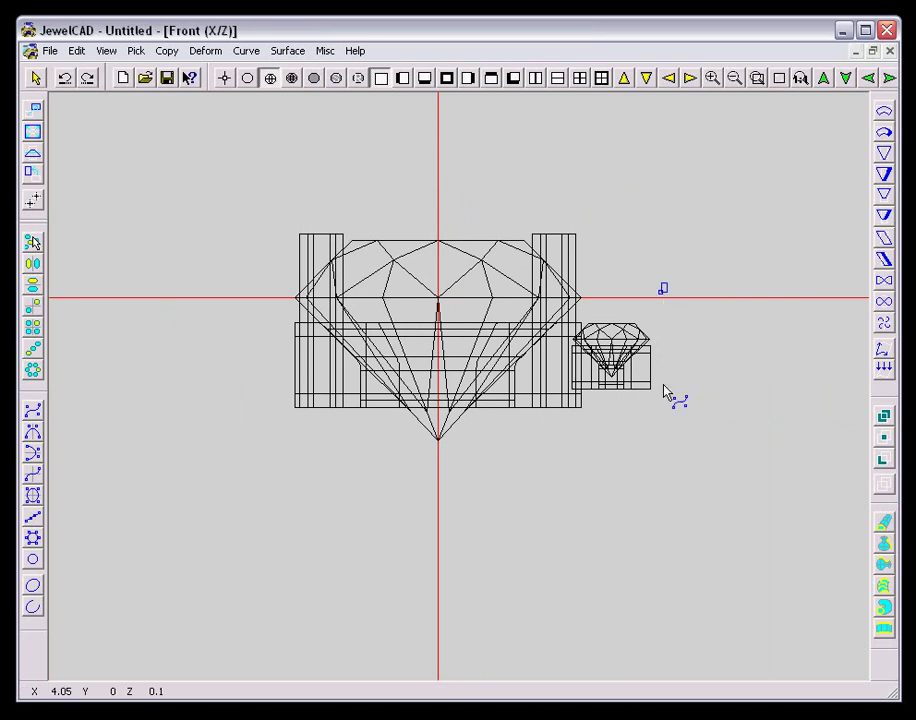
{"action": "left_click", "coordinate": [660, 390]}
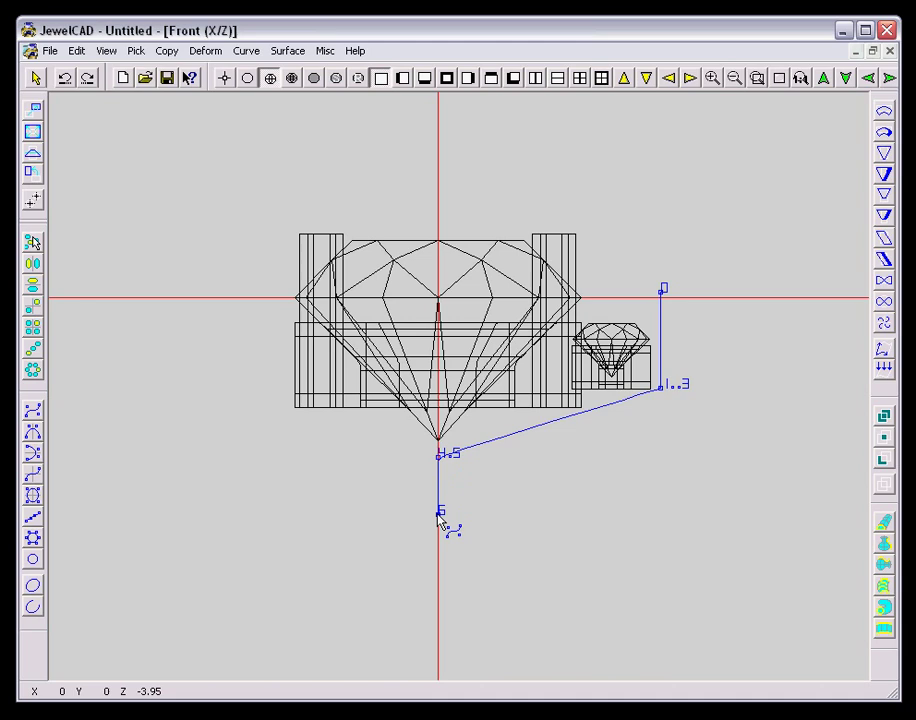
{"action": "left_click", "coordinate": [440, 521]}
Step: Build a circular-section pipe of diameter 0.7 along the stepped curve and shift it down by Z -0.2
{"action": "left_click", "coordinate": [883, 607]}
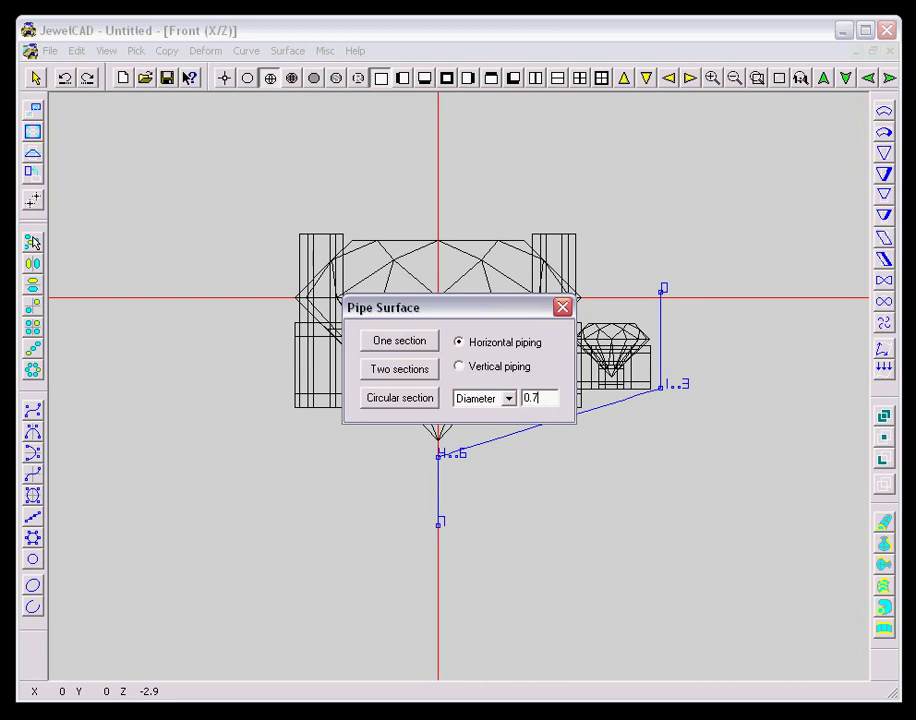
{"action": "key", "text": "Return"}
{"action": "left_click_drag", "start_coordinate": [539, 421], "coordinate": [560, 578]}
{"action": "key", "text": "m"}
{"action": "left_click_drag", "start_coordinate": [575, 473], "coordinate": [576, 491]}
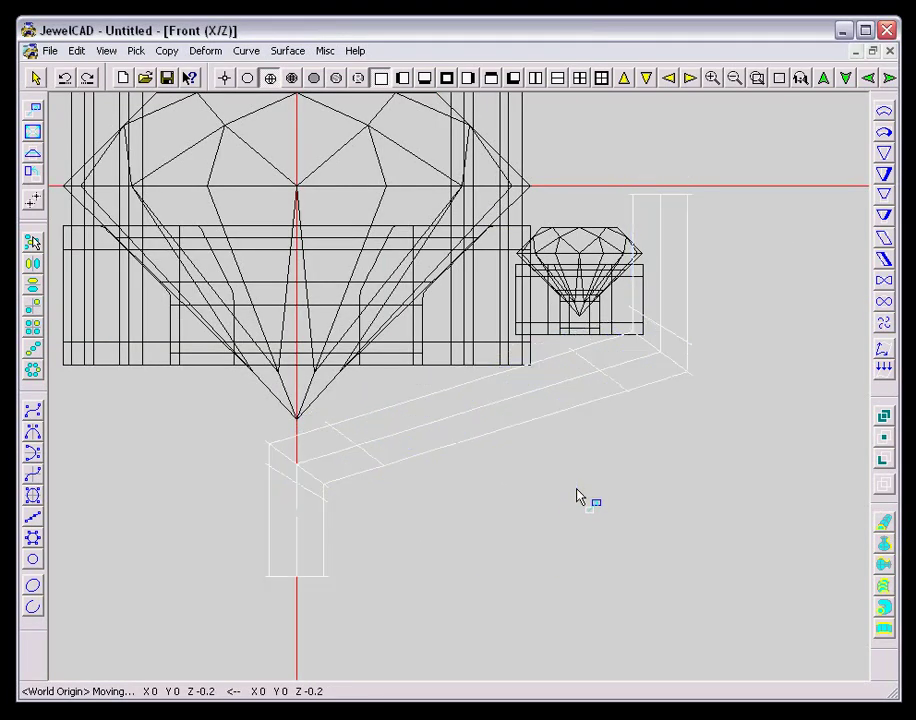
{"action": "key", "text": "space"}
{"action": "left_click", "coordinate": [719, 331]}
{"action": "left_click", "coordinate": [670, 268]}
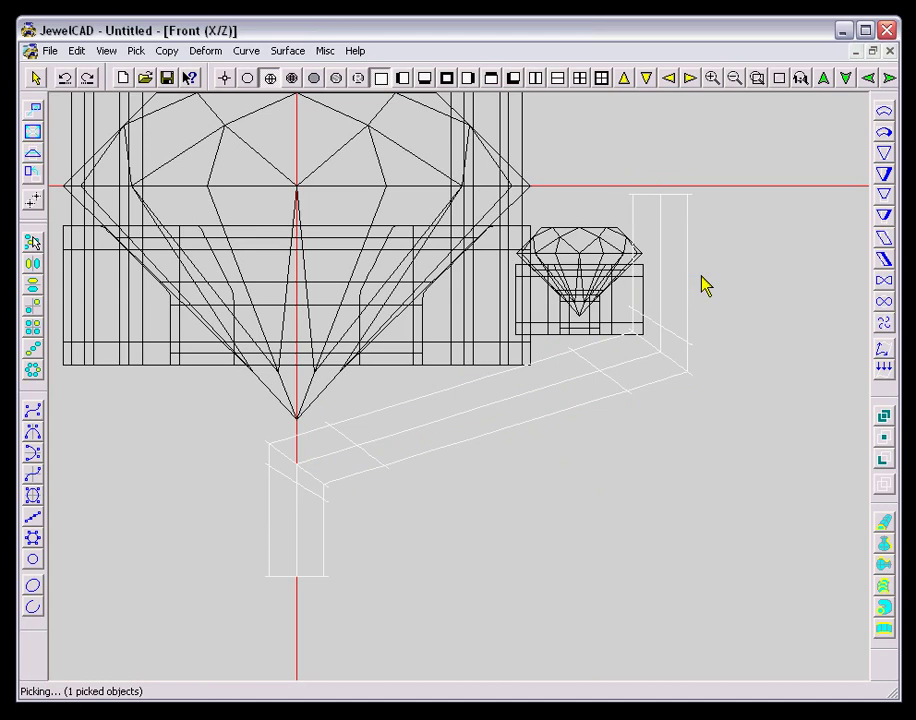
Step: Select the small stone, its setting and the stepped prong, and revolve-copy them into 14 positions around the large stone over a full revolution
{"action": "key", "text": "Page_Down"}
{"action": "key", "text": "F8"}
{"action": "key", "text": "F5"}
{"action": "left_click", "coordinate": [631, 367]}
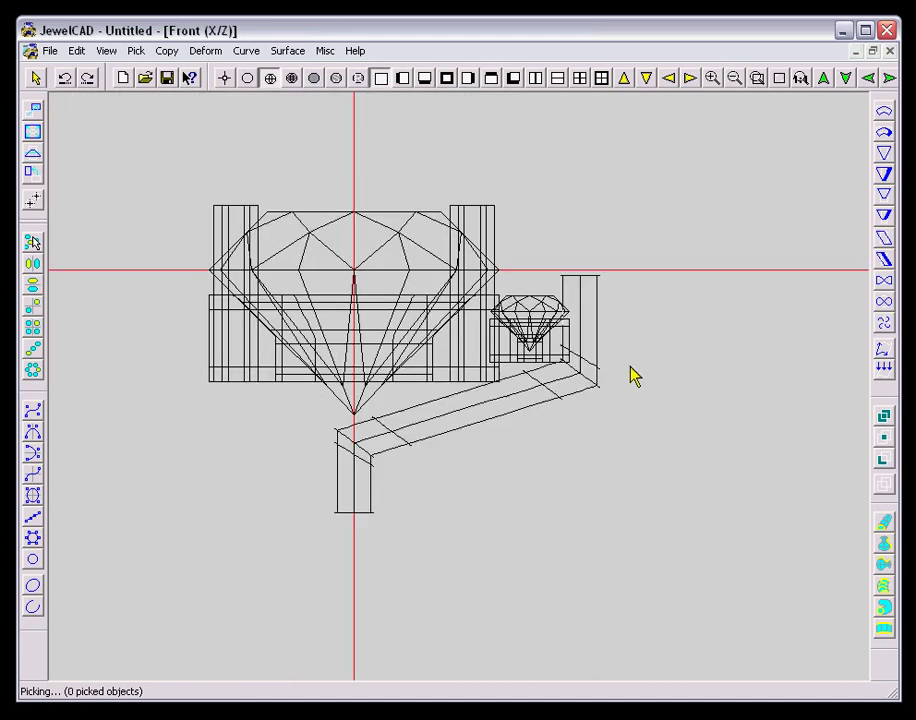
{"action": "left_click", "coordinate": [560, 320]}
{"action": "key", "text": "F1"}
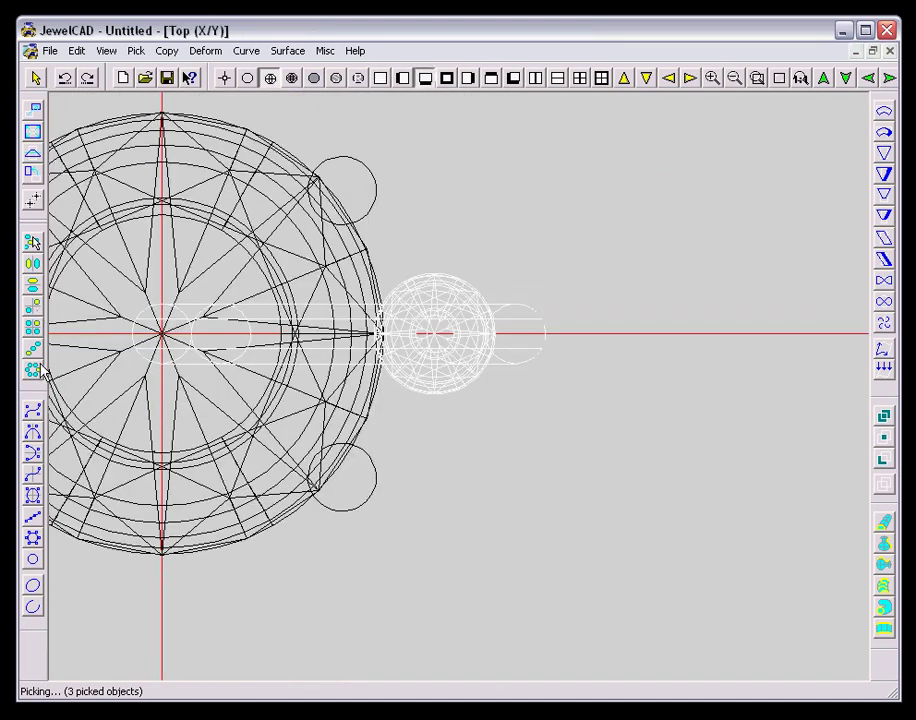
{"action": "left_click", "coordinate": [34, 369]}
{"action": "key", "text": "Down"}
{"action": "key", "text": "Down"}
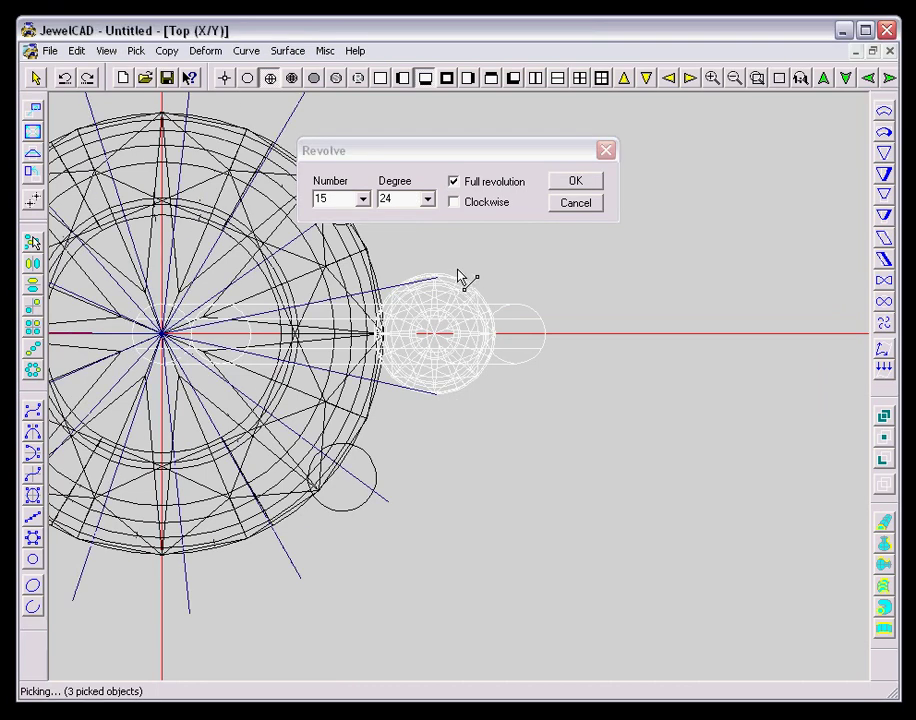
{"action": "key", "text": "Up"}
{"action": "left_click", "coordinate": [562, 182]}
{"action": "key", "text": "Home"}
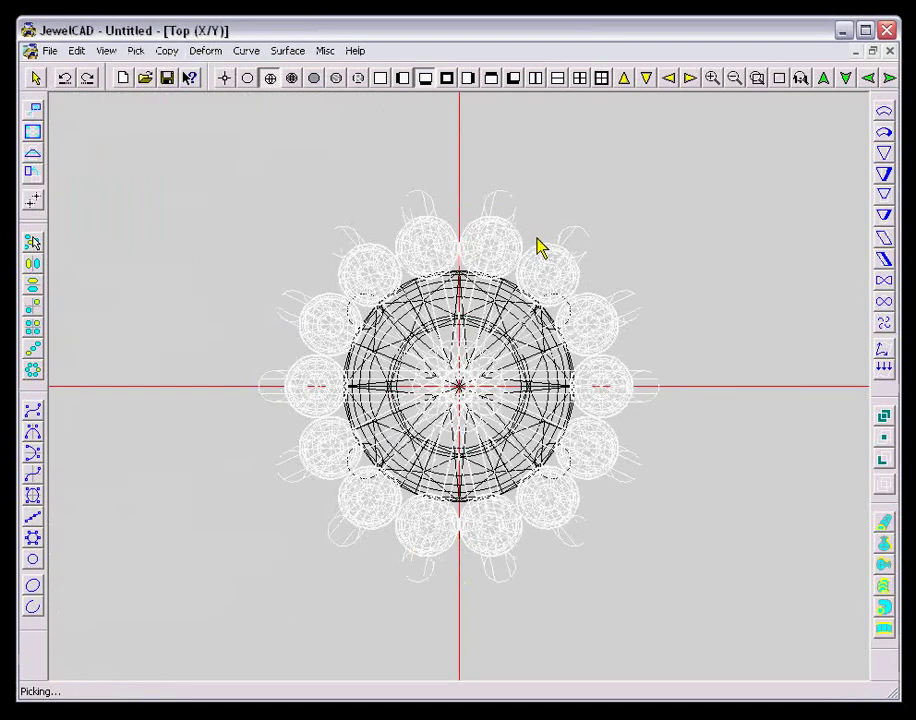
Step: Check the cluster, and in the front view combine all its stones, settings and prongs into a single object
{"action": "key", "text": "F9"}
{"action": "key", "text": "F9"}
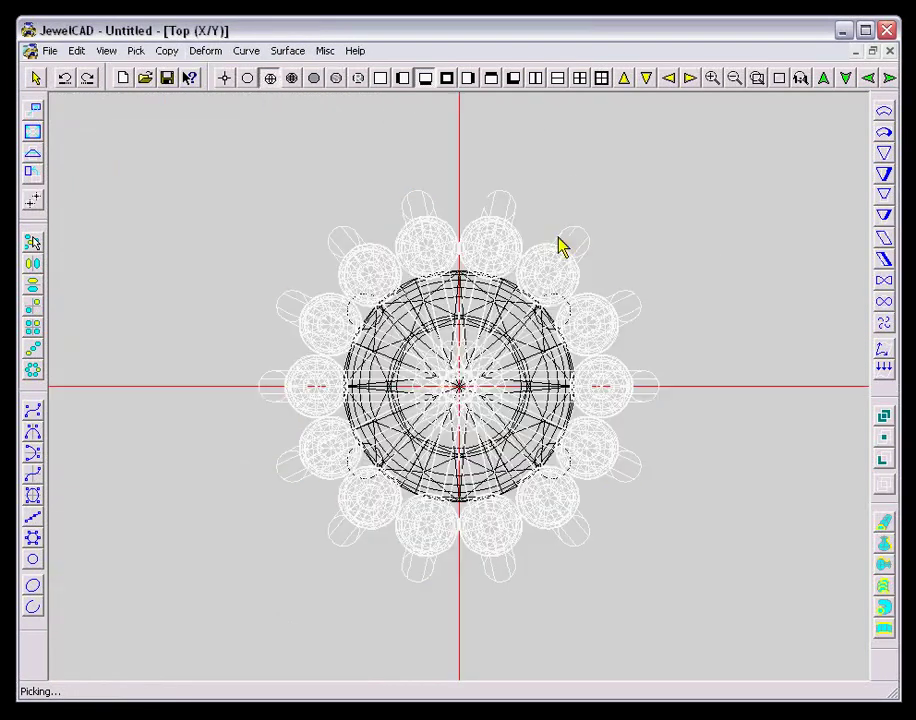
{"action": "key", "text": "F5"}
{"action": "left_click", "coordinate": [591, 264]}
{"action": "scroll", "coordinate": [591, 264], "scroll_direction": "down", "scroll_amount": 1}
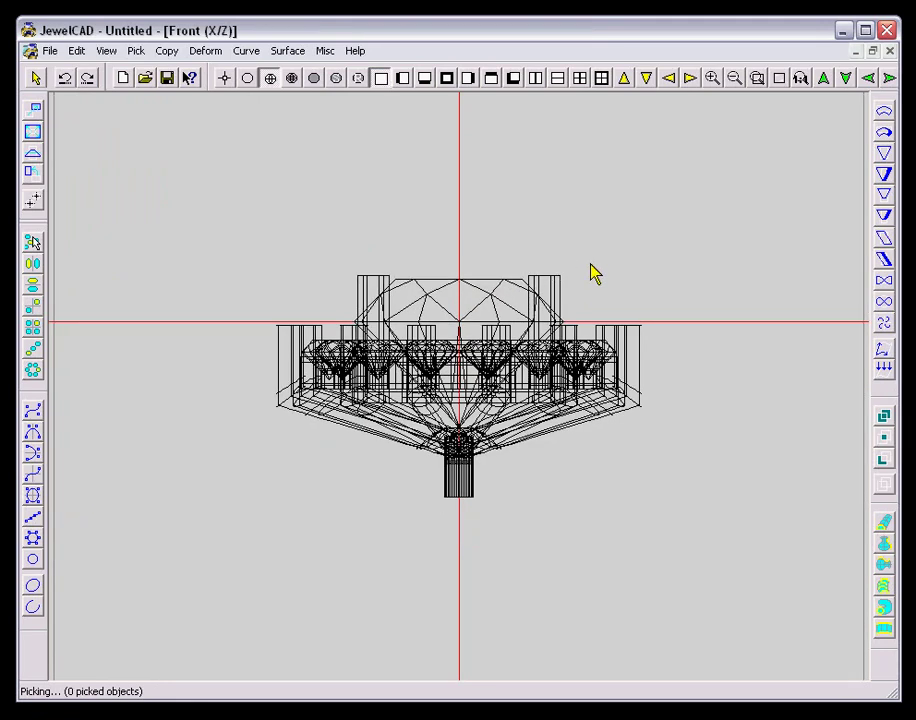
{"action": "key", "text": "ctrl+g"}
{"action": "key", "text": "ctrl+i"}
{"action": "left_click", "coordinate": [882, 415]}
{"action": "left_click", "coordinate": [485, 250]}
{"action": "scroll", "coordinate": [485, 250], "scroll_direction": "down", "scroll_amount": 1}
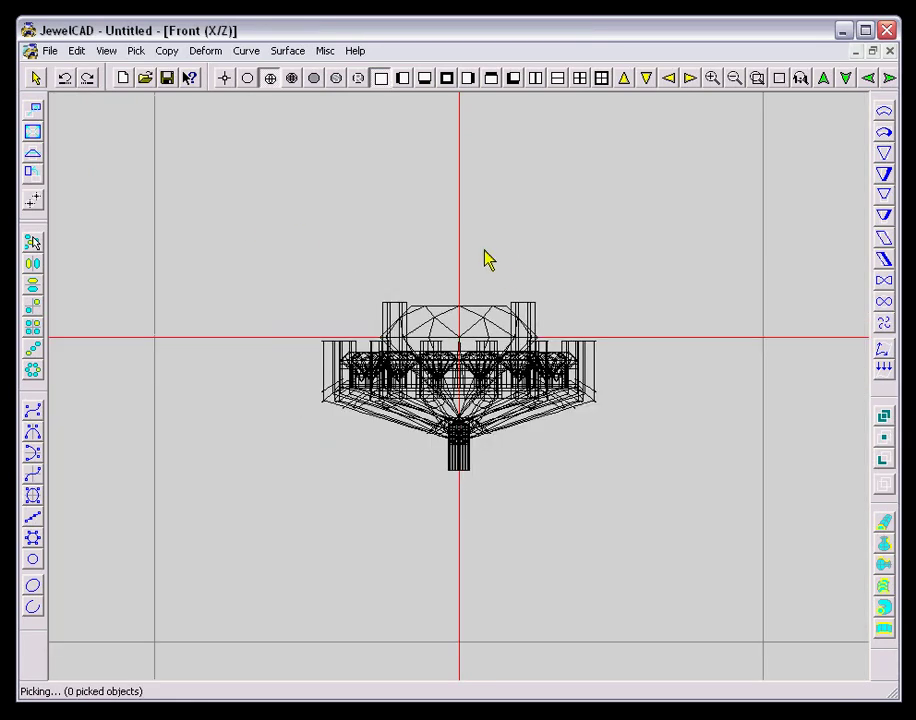
Step: Insert the x-over07 shank from the Sell DB Shanks category of the component database
{"action": "key", "text": "ctrl+d"}
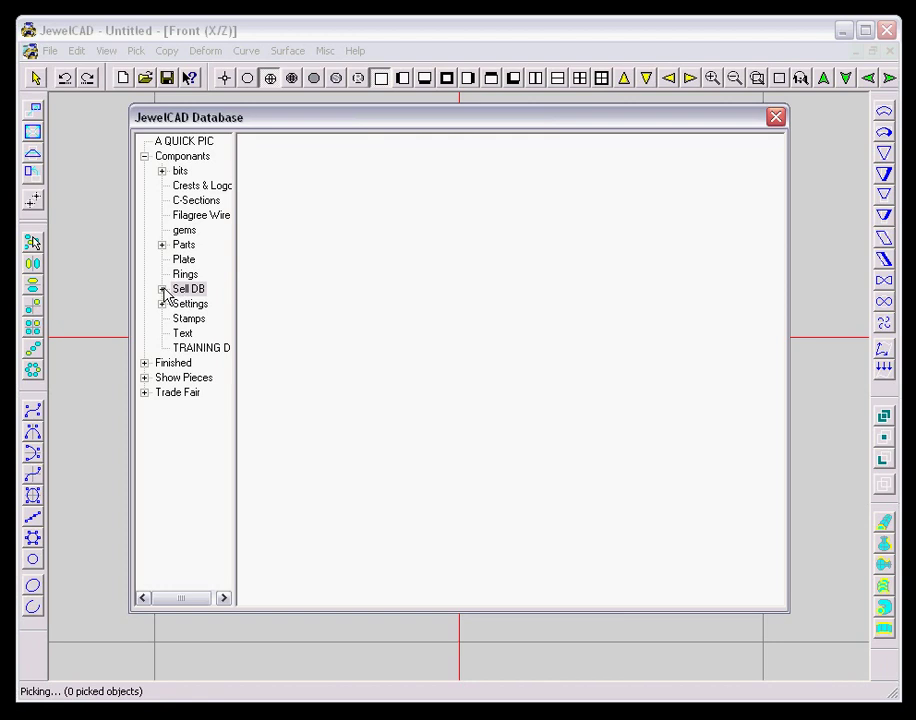
{"action": "left_click", "coordinate": [162, 289]}
{"action": "left_click", "coordinate": [207, 422]}
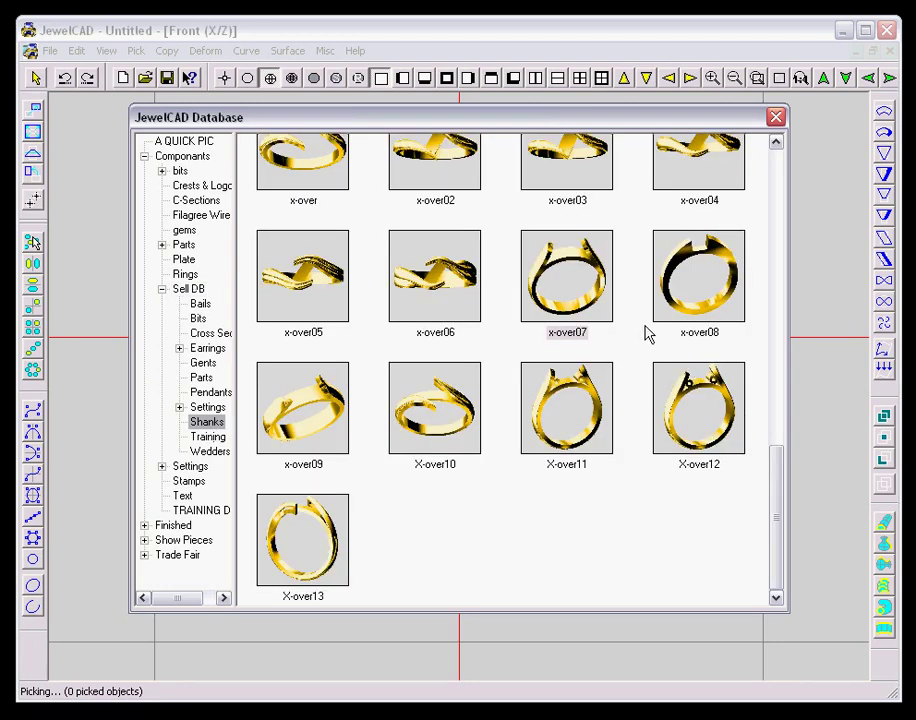
{"action": "double_click", "coordinate": [558, 291]}
Step: Move the cluster head up so that its central post sits in the band at the top of the shank
{"action": "scroll", "coordinate": [374, 314], "scroll_direction": "down", "scroll_amount": 2}
{"action": "left_click", "coordinate": [412, 356]}
{"action": "key", "text": "m"}
{"action": "left_click_drag", "start_coordinate": [552, 446], "coordinate": [552, 177]}
{"action": "scroll", "coordinate": [481, 392], "scroll_direction": "up", "scroll_amount": 1}
{"action": "middle_click_drag", "start_coordinate": [487, 189], "coordinate": [480, 438]}
{"action": "scroll", "coordinate": [466, 428], "scroll_direction": "up", "scroll_amount": 3}
{"action": "left_click_drag", "start_coordinate": [466, 427], "coordinate": [460, 405]}
Step: Pick the control points at the base of the central post and lower them to extend the post through the band
{"action": "key", "text": "x"}
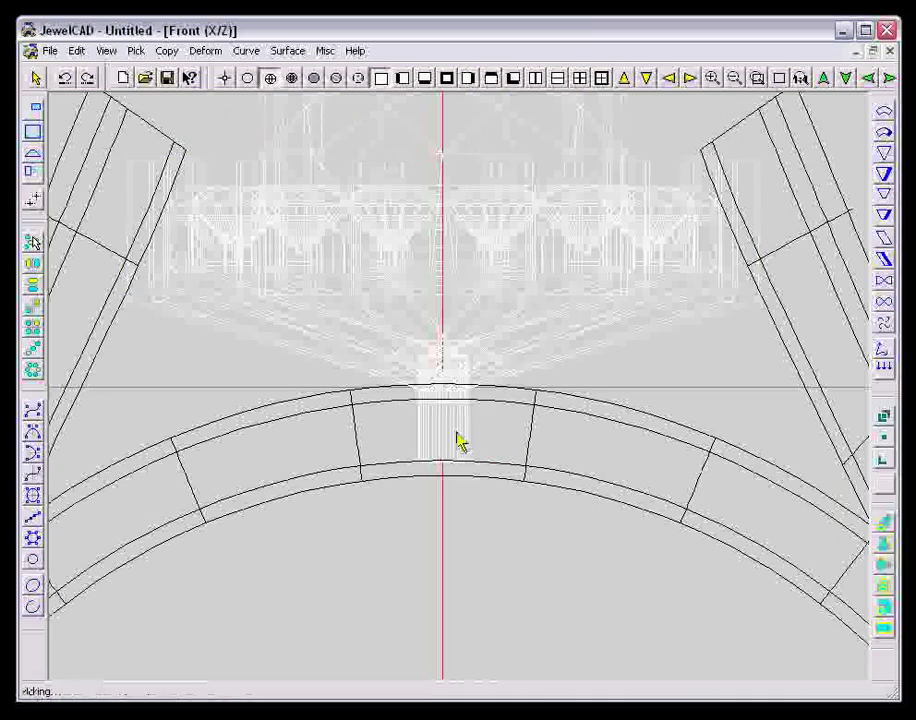
{"action": "left_click_drag", "start_coordinate": [400, 440], "coordinate": [523, 472]}
{"action": "key", "text": "m"}
{"action": "left_click_drag", "start_coordinate": [513, 499], "coordinate": [513, 530]}
{"action": "left_click_drag", "start_coordinate": [443, 438], "coordinate": [481, 438]}
{"action": "key", "text": "ctrl+z"}
Step: Try to move the control points of the shank's right shoulder down and slightly inward
{"action": "scroll", "coordinate": [474, 440], "scroll_direction": "down", "scroll_amount": 3}
{"action": "middle_click_drag", "start_coordinate": [474, 440], "coordinate": [283, 411]}
{"action": "key", "text": "x"}
{"action": "left_click_drag", "start_coordinate": [368, 159], "coordinate": [547, 409]}
{"action": "key", "text": "m"}
{"action": "left_click_drag", "start_coordinate": [589, 305], "coordinate": [575, 369]}
{"action": "key", "text": "ctrl+z"}
Step: Pick the upper control points of the right shoulder and lower them to fit its tip beside the cluster head
{"action": "key", "text": "x"}
{"action": "key", "text": "m"}
{"action": "key", "text": "x"}
{"action": "left_click_drag", "start_coordinate": [450, 357], "coordinate": [540, 436]}
{"action": "key", "text": "m"}
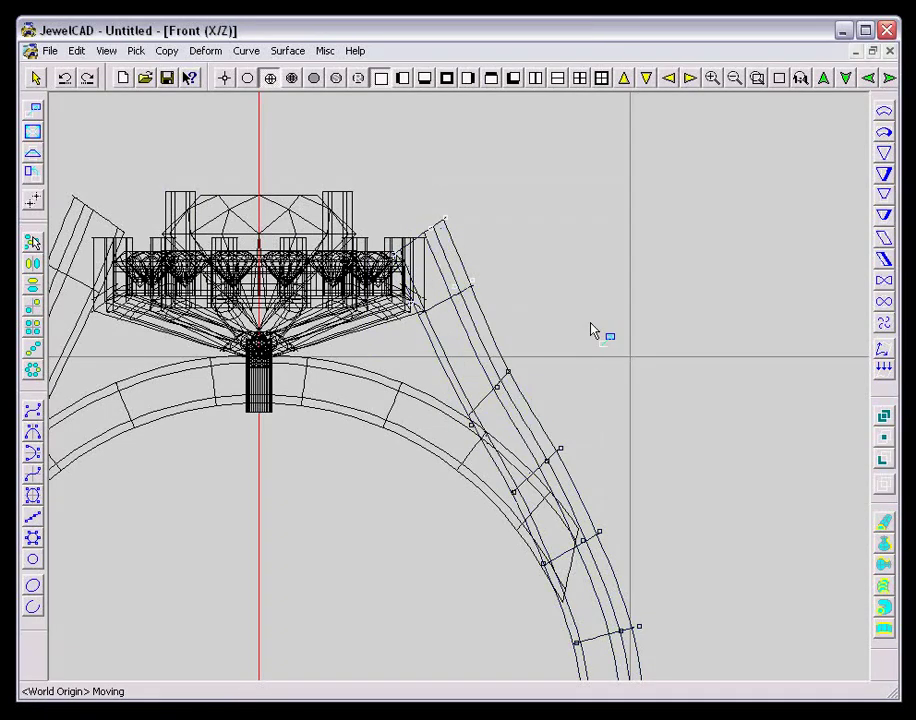
{"action": "left_click_drag", "start_coordinate": [593, 326], "coordinate": [593, 357]}
{"action": "key", "text": "x"}
{"action": "left_click_drag", "start_coordinate": [372, 221], "coordinate": [509, 315]}
{"action": "key", "text": "m"}
{"action": "key", "text": "x"}
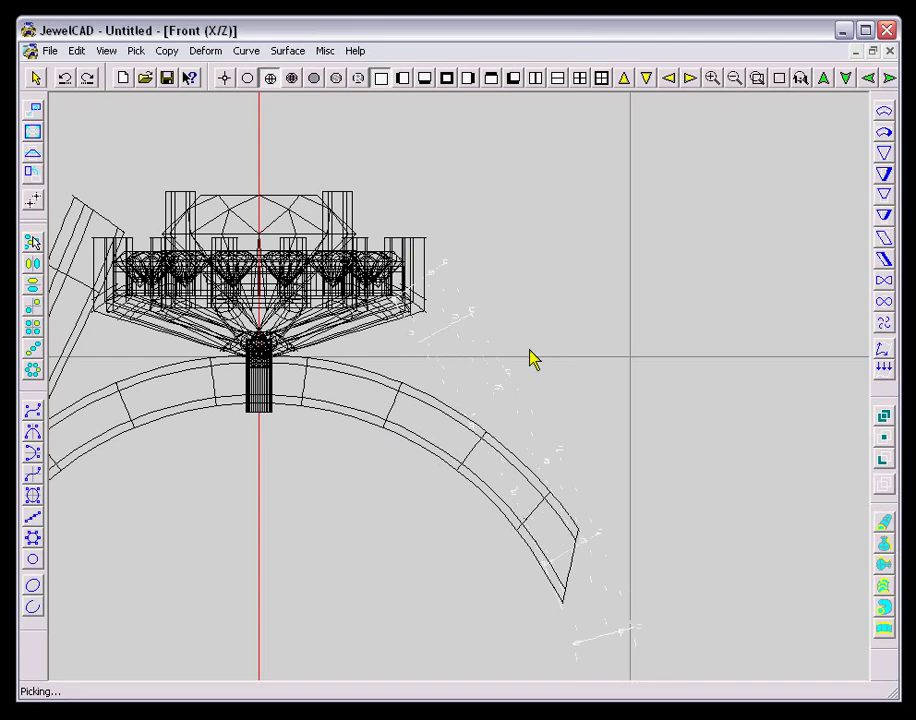
Step: Rotate the right shoulder slightly and move it by X -0.1 and Z -0.1 to fit the head and band
{"action": "key", "text": "Page_Down"}
{"action": "key", "text": "r"}
{"action": "left_click_drag", "start_coordinate": [605, 328], "coordinate": [592, 326]}
{"action": "key", "text": "Page_Up"}
{"action": "key", "text": "m"}
{"action": "left_click_drag", "start_coordinate": [591, 402], "coordinate": [587, 407]}
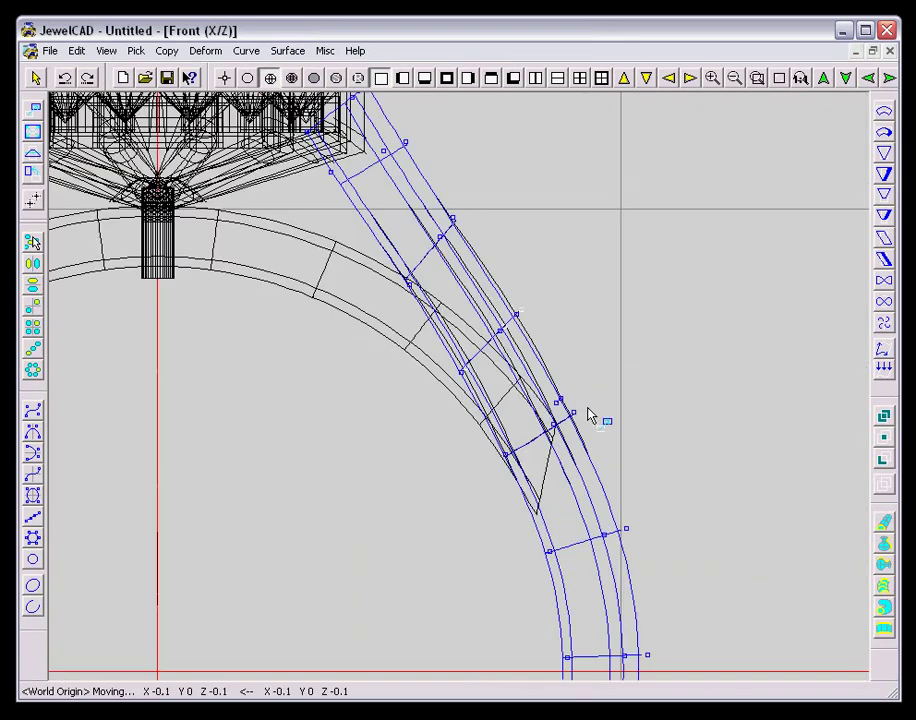
{"action": "key", "text": "x"}
Step: Delete the shank's left shoulder and mirror-copy the adjusted right shoulder to that side
{"action": "key", "text": "Home"}
{"action": "left_click_drag", "start_coordinate": [274, 198], "coordinate": [310, 210]}
{"action": "key", "text": "Delete"}
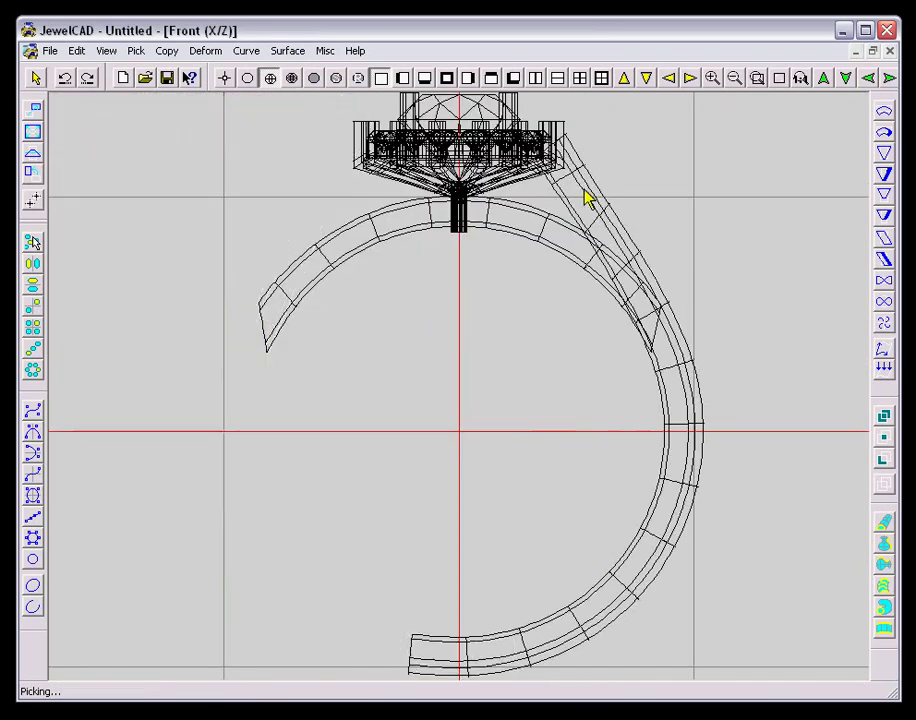
{"action": "left_click", "coordinate": [583, 187]}
{"action": "left_click", "coordinate": [38, 264]}
Step: Render the finished cluster ring in 3D and examine it from different viewing angles
{"action": "key", "text": "Page_Down"}
{"action": "key", "text": "F12"}
{"action": "mouse_move", "coordinate": [646, 228]}
{"action": "left_mouse_down"}
{"action": "mouse_move", "coordinate": [667, 311]}
{"action": "mouse_move", "coordinate": [676, 195]}
{"action": "left_mouse_up"}
{"action": "key", "text": "Page_Up"}
{"action": "key", "text": "F12"}
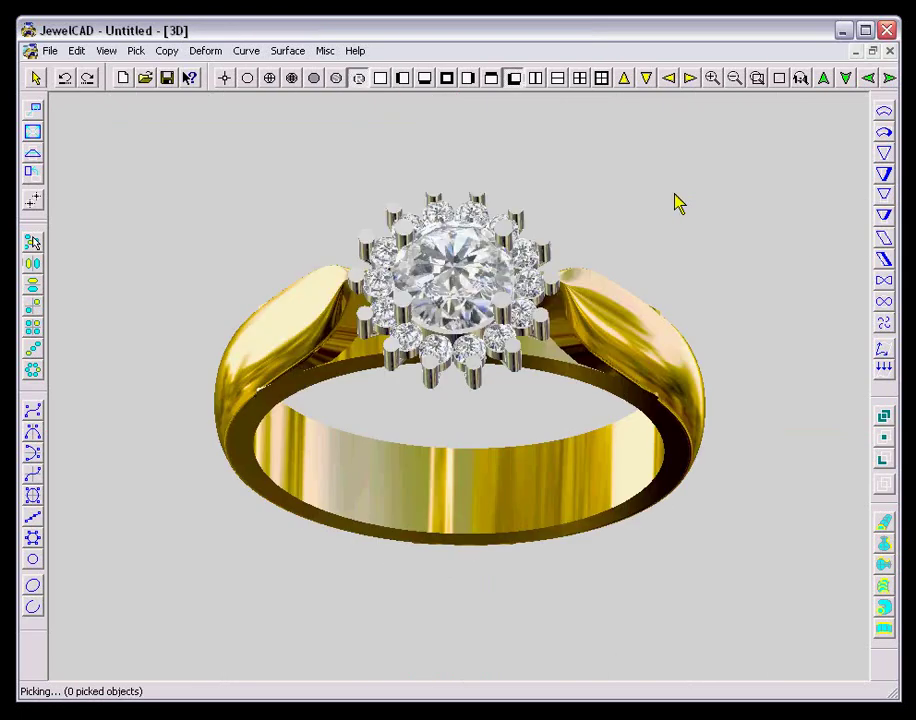
{"action": "key", "text": "F6"}
{"action": "left_click", "coordinate": [503, 346]}
{"action": "left_click", "coordinate": [33, 134]}
{"action": "left_click_drag", "start_coordinate": [164, 162], "coordinate": [243, 184]}
{"action": "key", "text": "F7"}
{"action": "key", "text": "F8"}
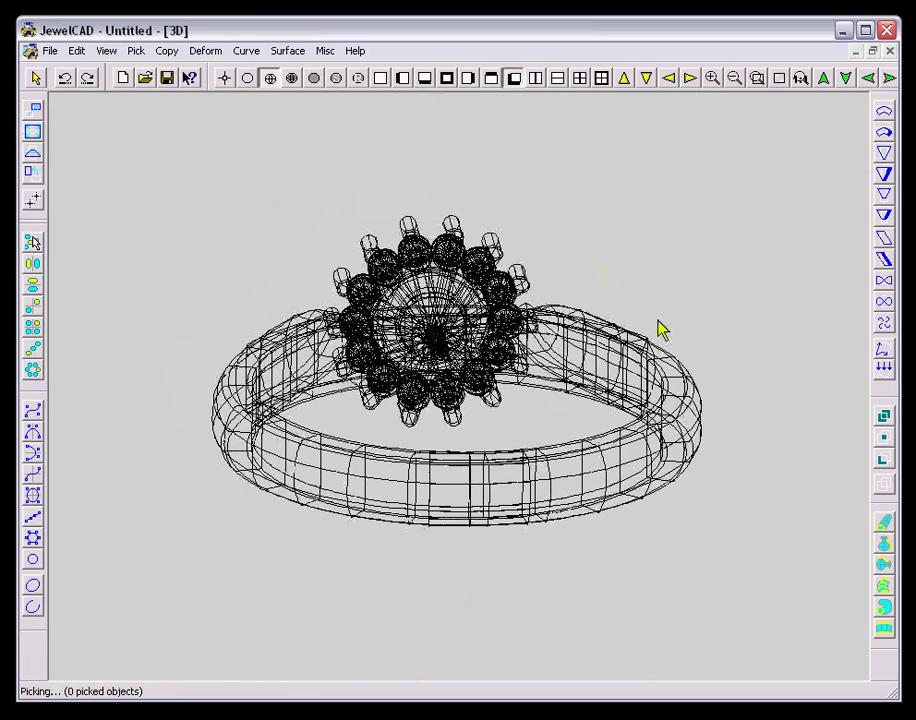
{"action": "key", "text": "F9"}
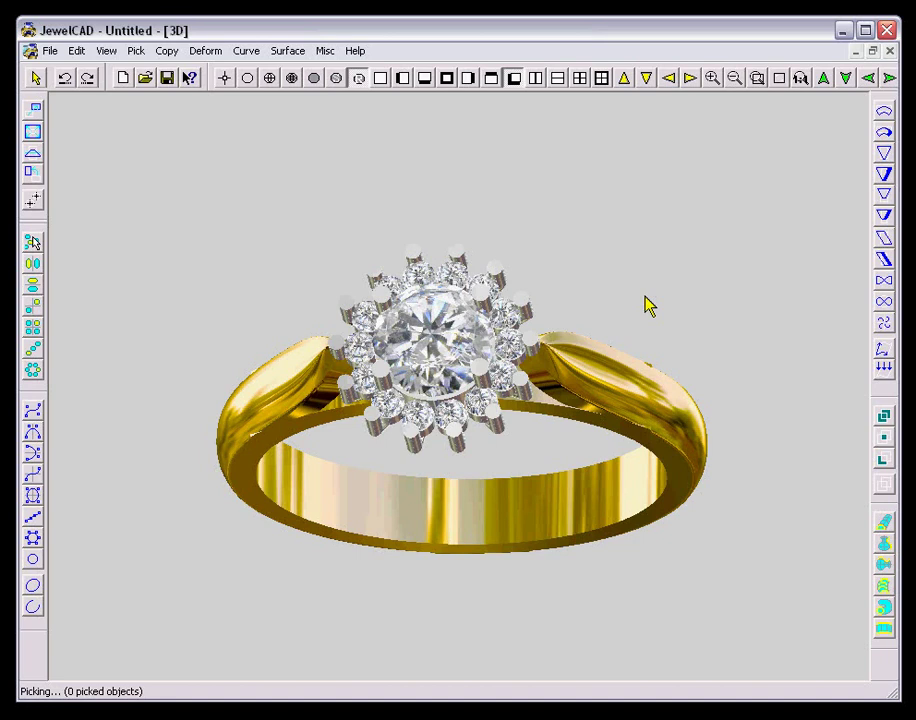
Step: Clear the cluster ring and insert design d221_001p from the database's finished Facet Styles category d200-d299
{"action": "key", "text": "F6"}
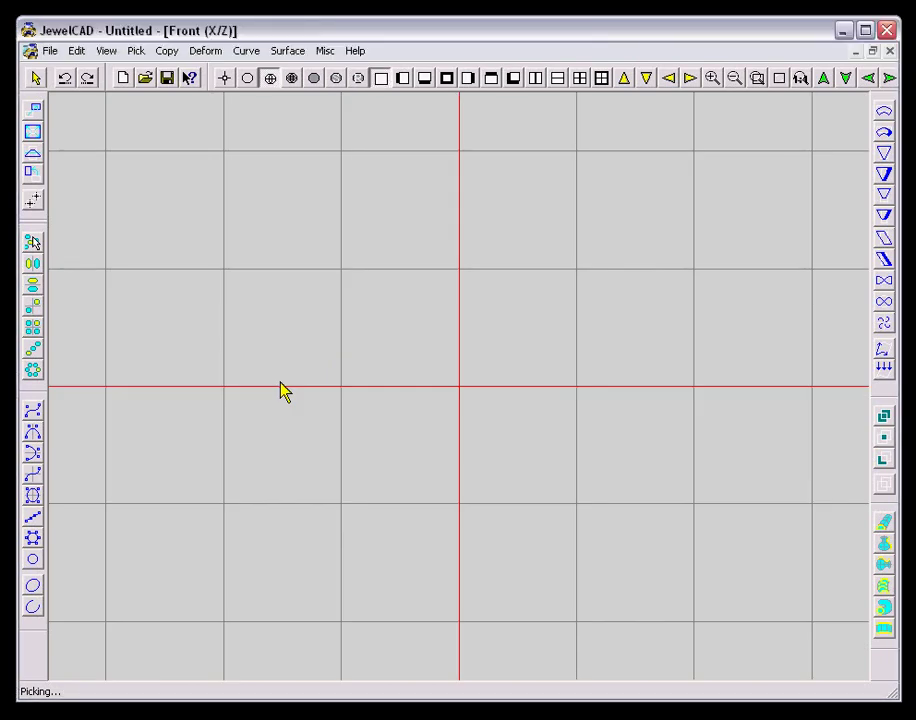
{"action": "key", "text": "ctrl+d"}
{"action": "left_click", "coordinate": [144, 171]}
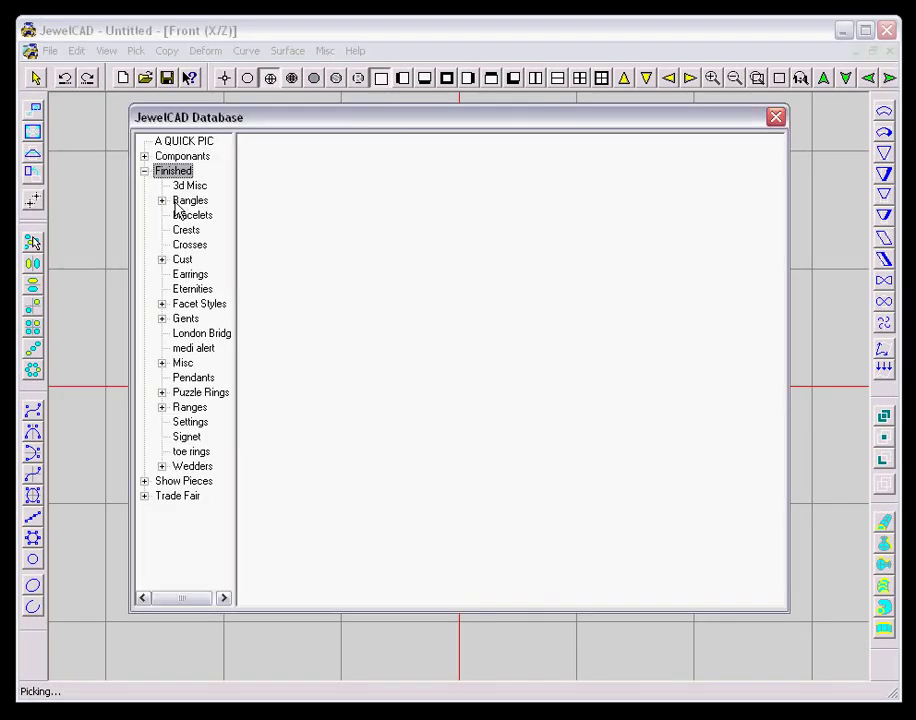
{"action": "left_click", "coordinate": [163, 304]}
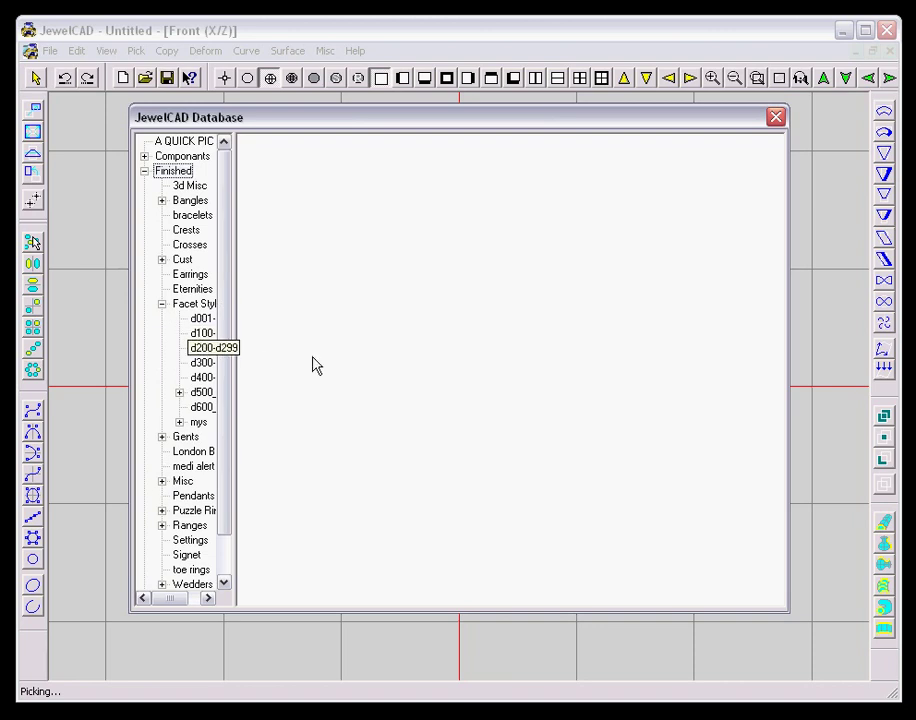
{"action": "left_click_drag", "start_coordinate": [775, 166], "coordinate": [761, 236]}
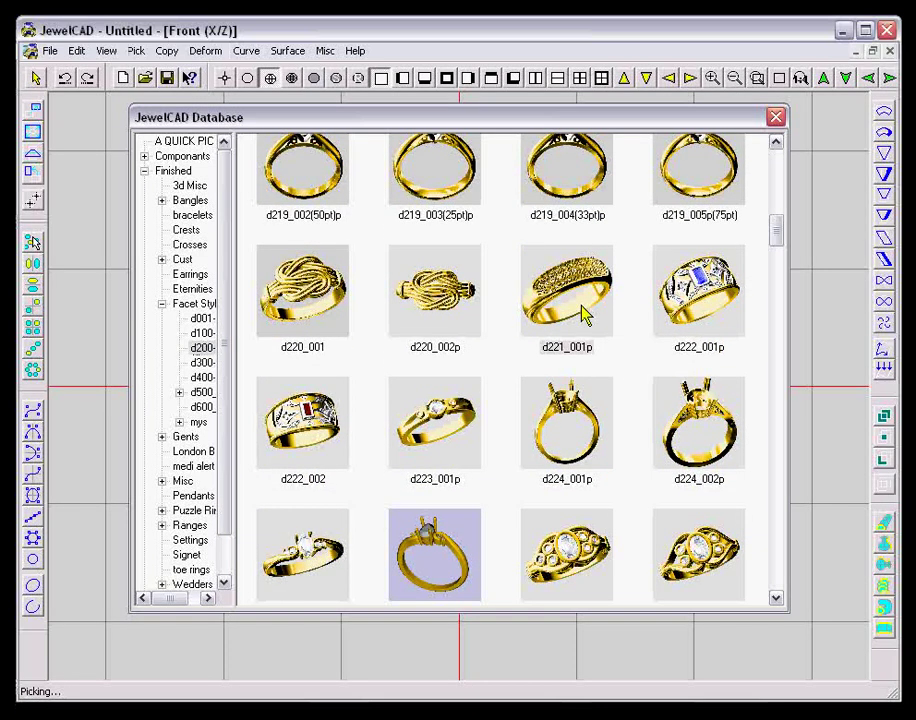
{"action": "double_click", "coordinate": [585, 313]}
Step: Render the pavé band in 3D, return it to wireframe and delete it
{"action": "mouse_move", "coordinate": [360, 323]}
{"action": "middle_mouse_down"}
{"action": "mouse_move", "coordinate": [431, 543]}
{"action": "mouse_move", "coordinate": [432, 645]}
{"action": "middle_mouse_up"}
{"action": "key", "text": "F12"}
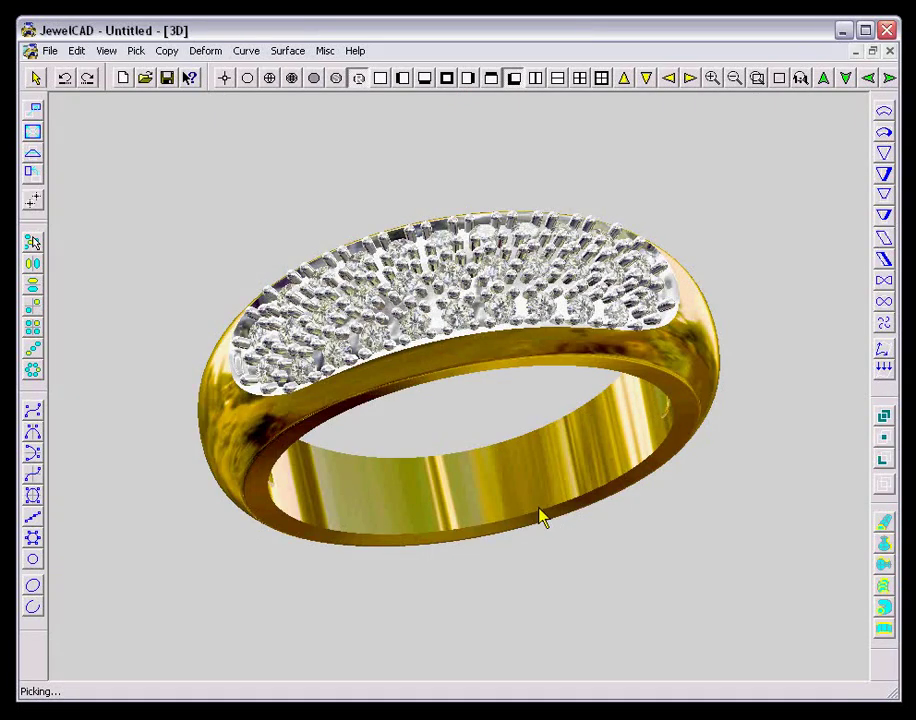
{"action": "key", "text": "F9"}
{"action": "key", "text": "Delete"}
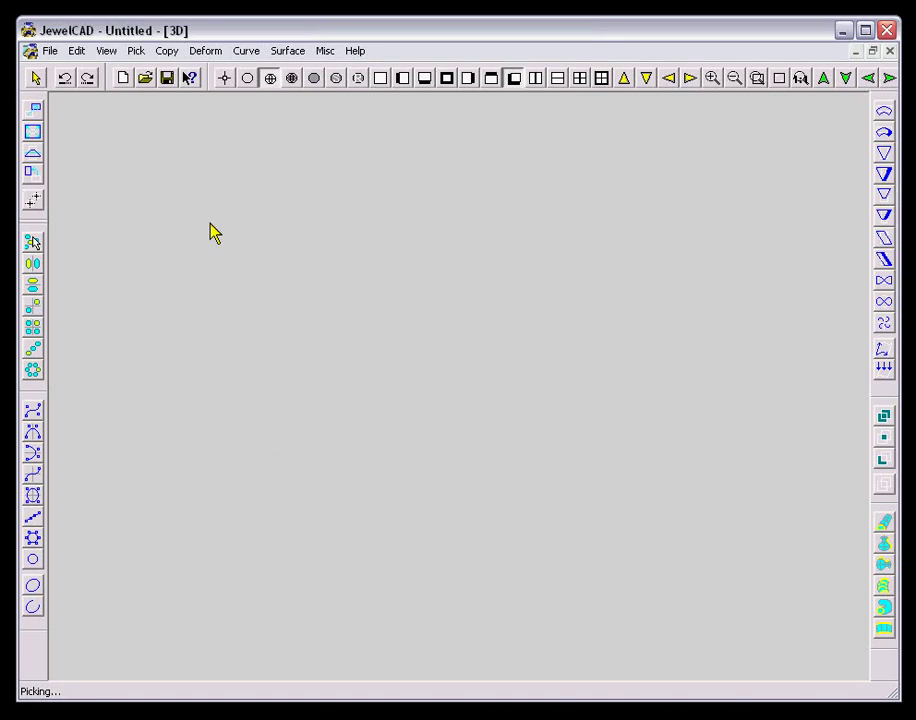
Step: Insert the five-stone bezel ring d265_4_0.5ct from the database's d200-d299 category
{"action": "key", "text": "ctrl+d"}
{"action": "left_click_drag", "start_coordinate": [775, 238], "coordinate": [774, 382]}
{"action": "double_click", "coordinate": [325, 477]}
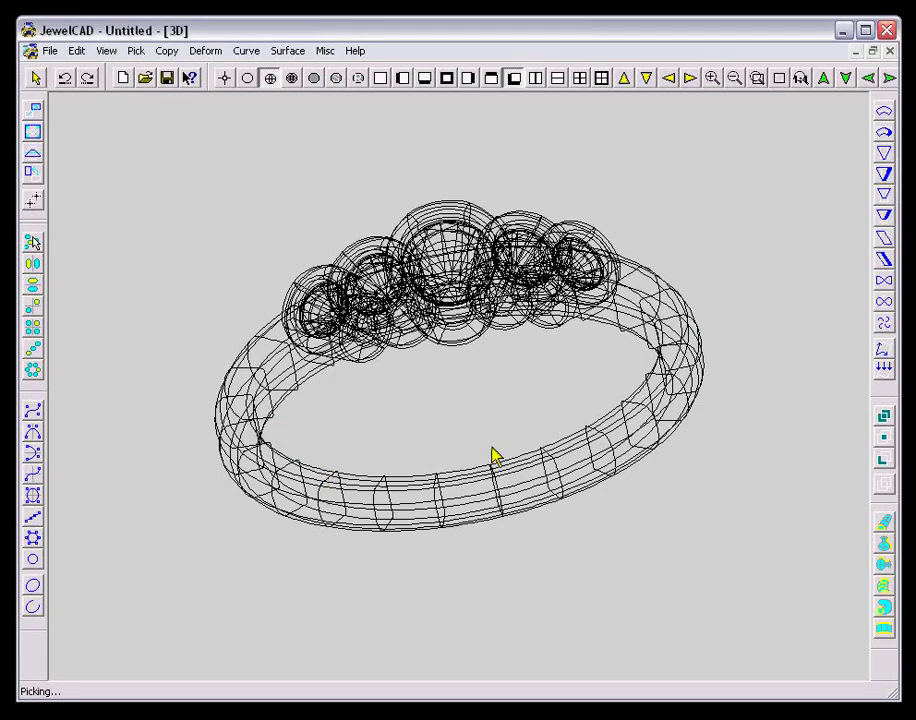
Step: Examine the rendered five-stone ring in 3D and in a front close-up of its pierced settings
{"action": "left_click_drag", "start_coordinate": [497, 454], "coordinate": [485, 387]}
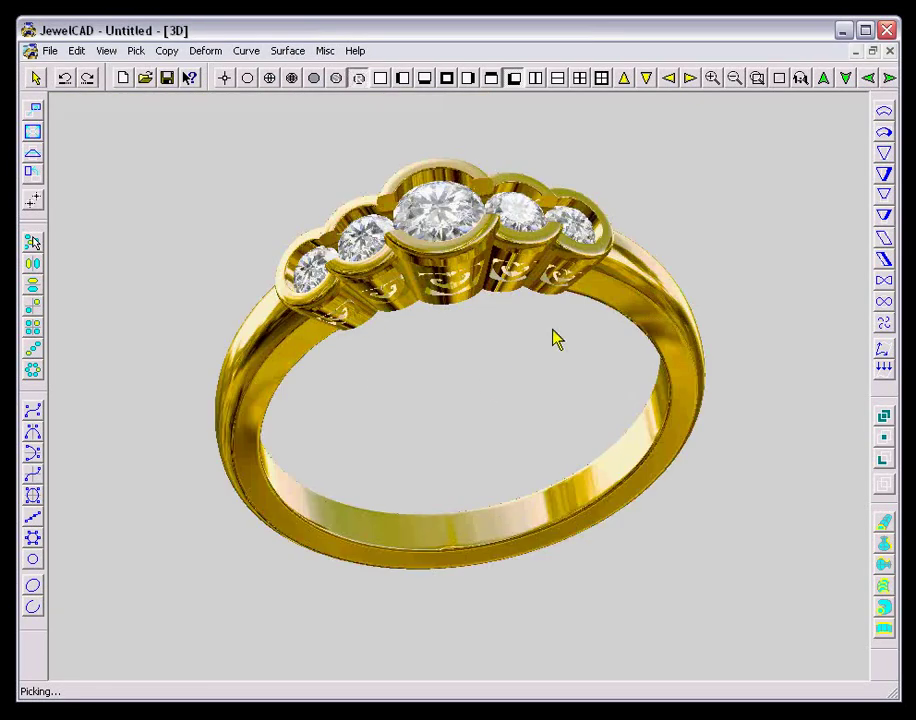
{"action": "key", "text": "F3"}
{"action": "key", "text": "F9"}
{"action": "key", "text": "z"}
{"action": "left_click_drag", "start_coordinate": [452, 200], "coordinate": [484, 407]}
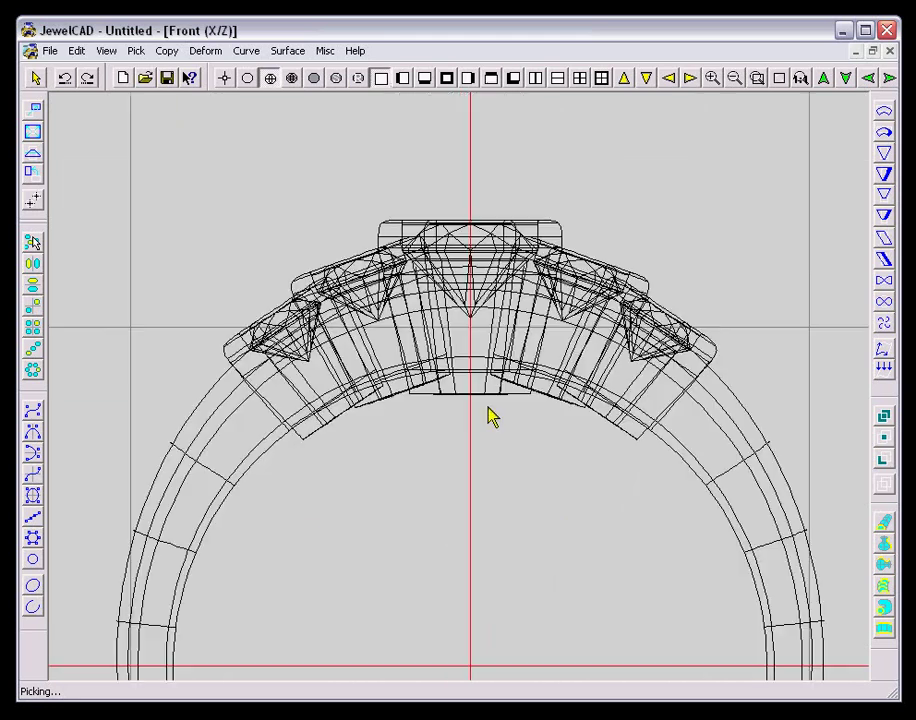
{"action": "key", "text": "F7"}
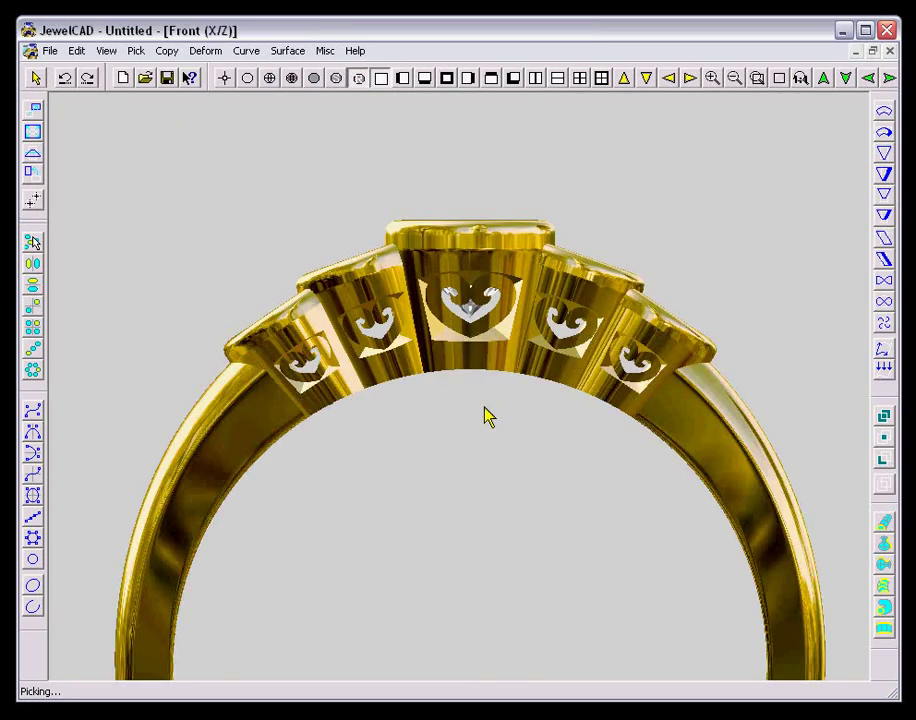
Step: Clear the five-stone ring and insert design d287_001 from the database's finished Facet Styles category d200-d299
{"action": "key", "text": "F3"}
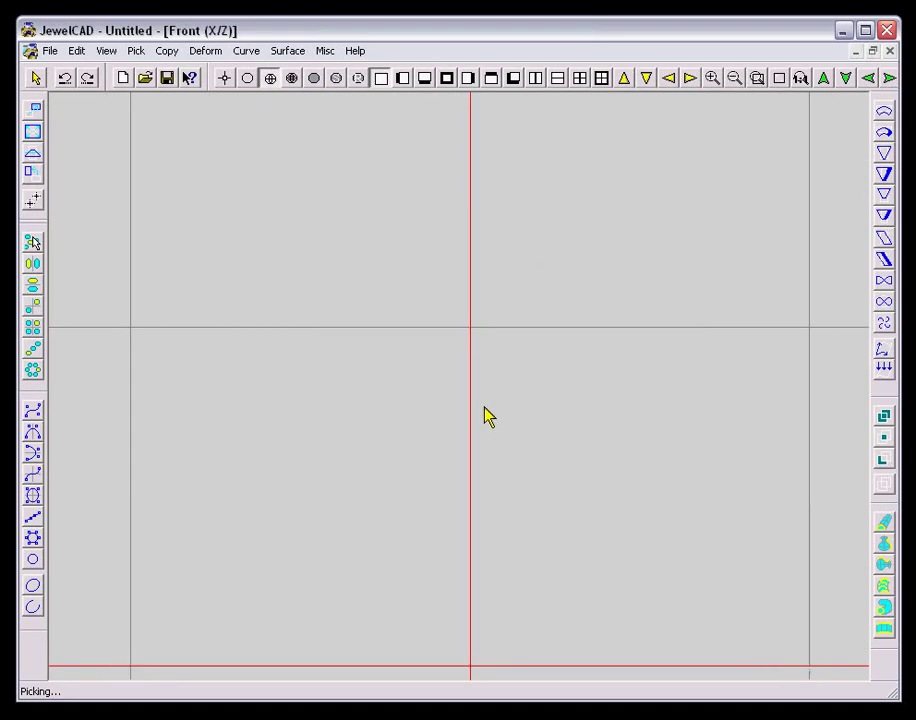
{"action": "key", "text": "ctrl+d"}
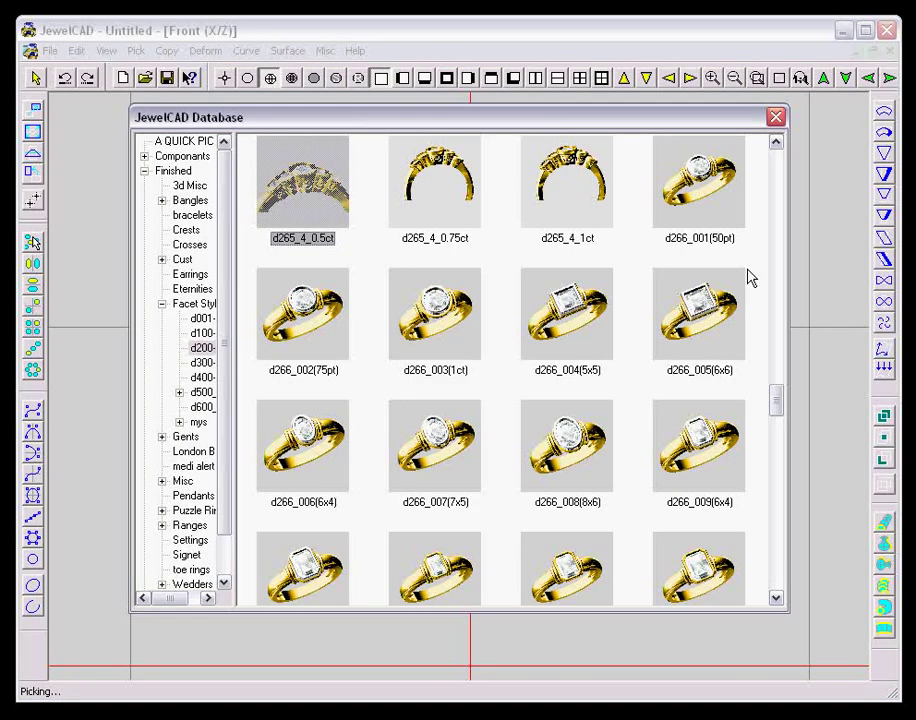
{"action": "left_click_drag", "start_coordinate": [783, 416], "coordinate": [763, 581]}
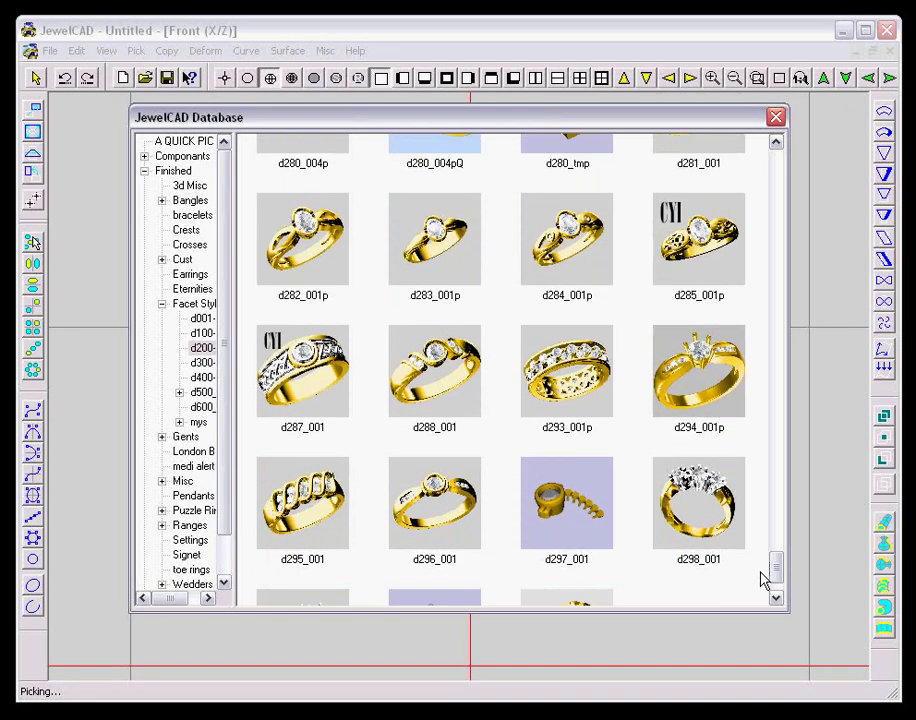
{"action": "double_click", "coordinate": [321, 398]}
Step: Render the bezel-set ring with braided shoulders in 3D, return it to wireframe and delete it
{"action": "left_click_drag", "start_coordinate": [403, 311], "coordinate": [600, 583]}
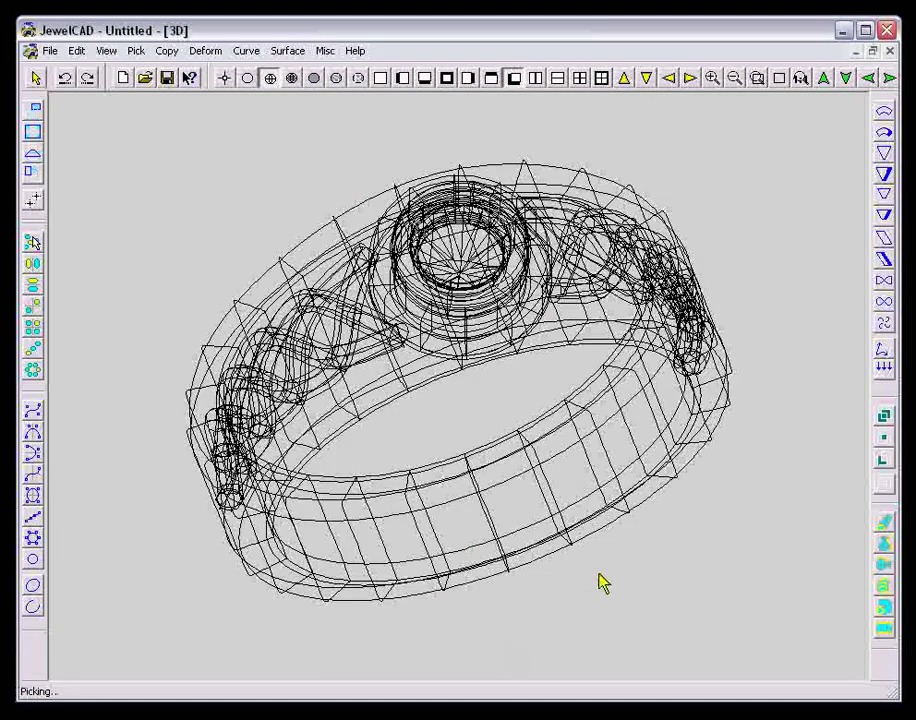
{"action": "key", "text": "F12"}
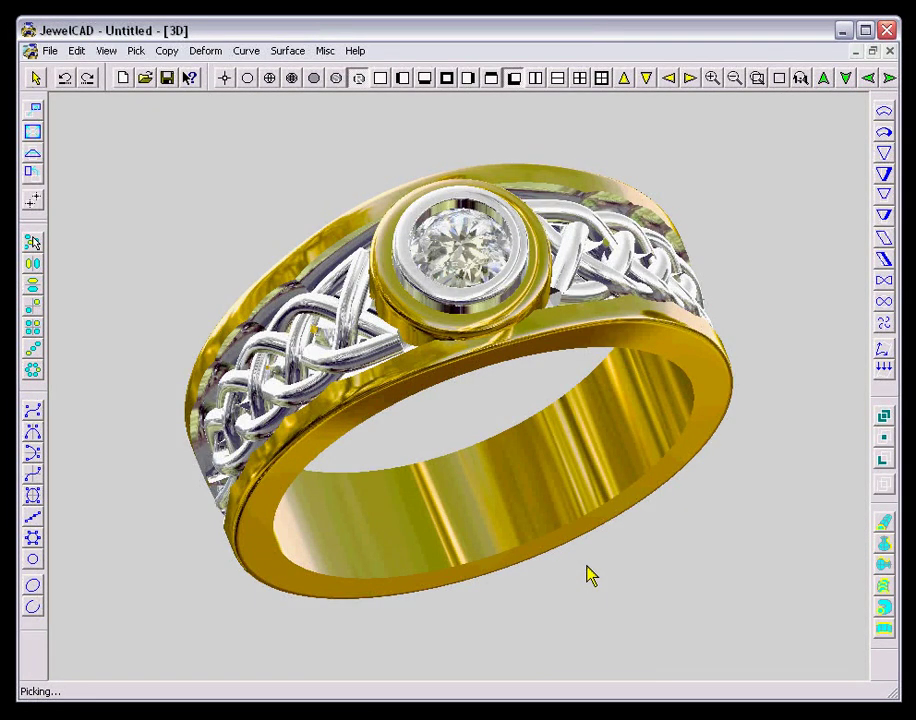
{"action": "key", "text": "F8"}
{"action": "key", "text": "ctrl+z"}
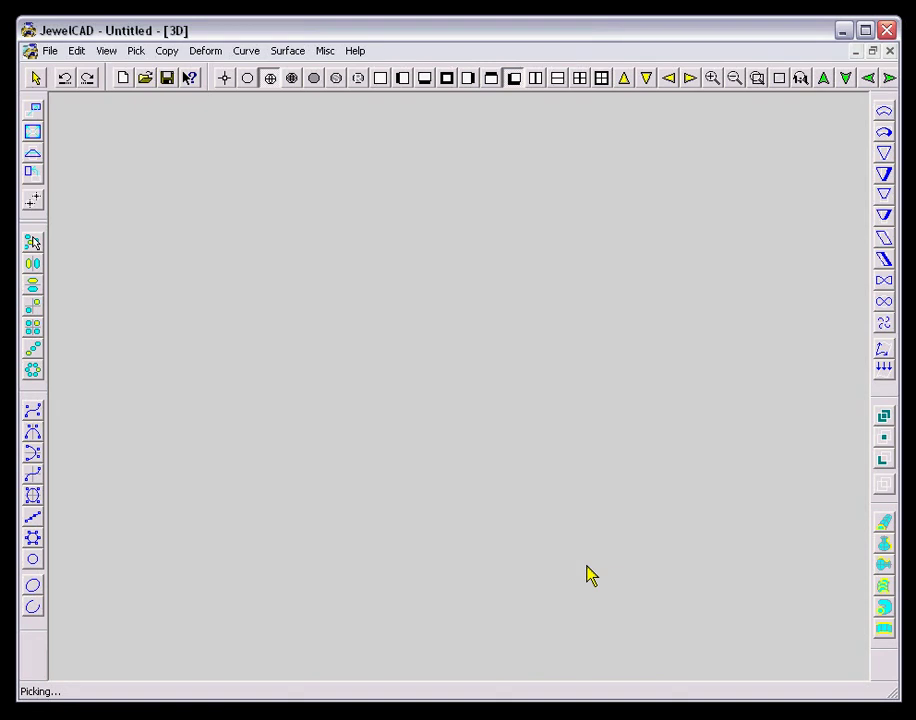
Step: Insert ring design d457_02 from the database's finished Facet Styles category d400-d499
{"action": "key", "text": "ctrl+d"}
{"action": "left_click", "coordinate": [212, 379]}
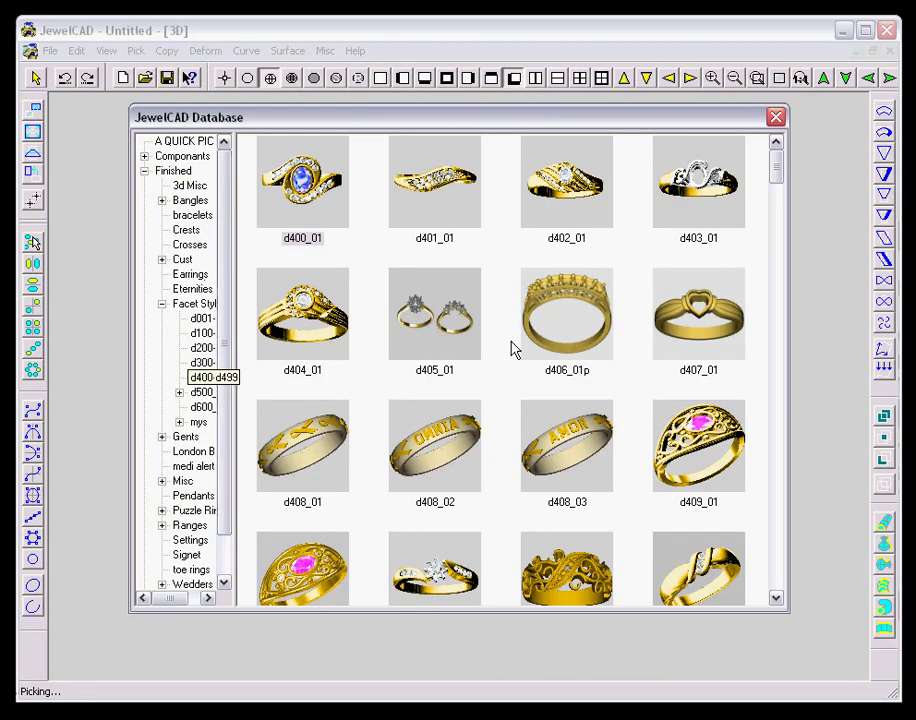
{"action": "left_click_drag", "start_coordinate": [777, 178], "coordinate": [773, 401]}
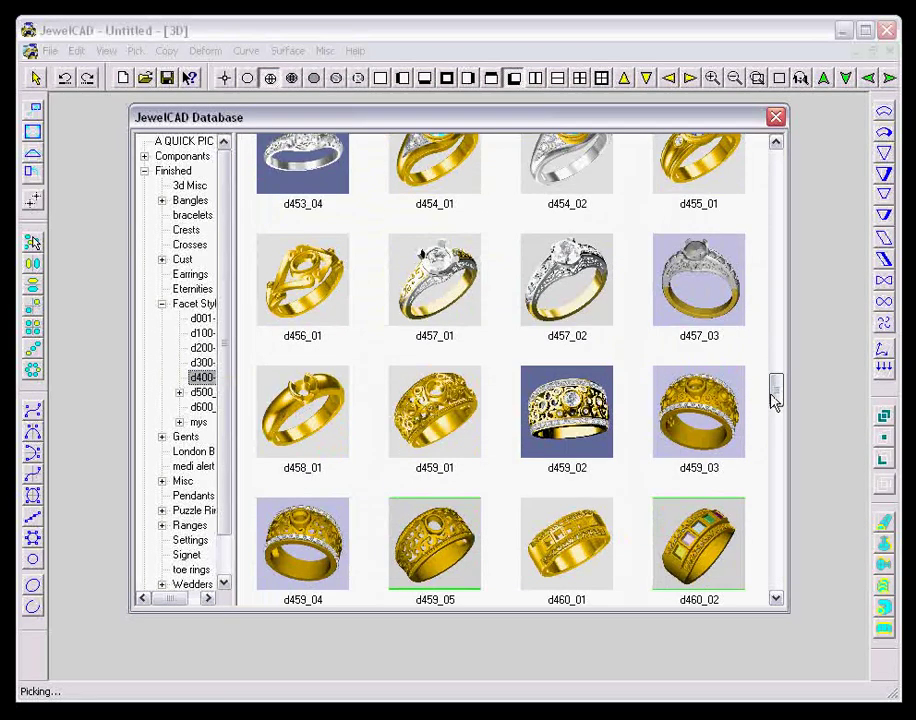
{"action": "double_click", "coordinate": [575, 290]}
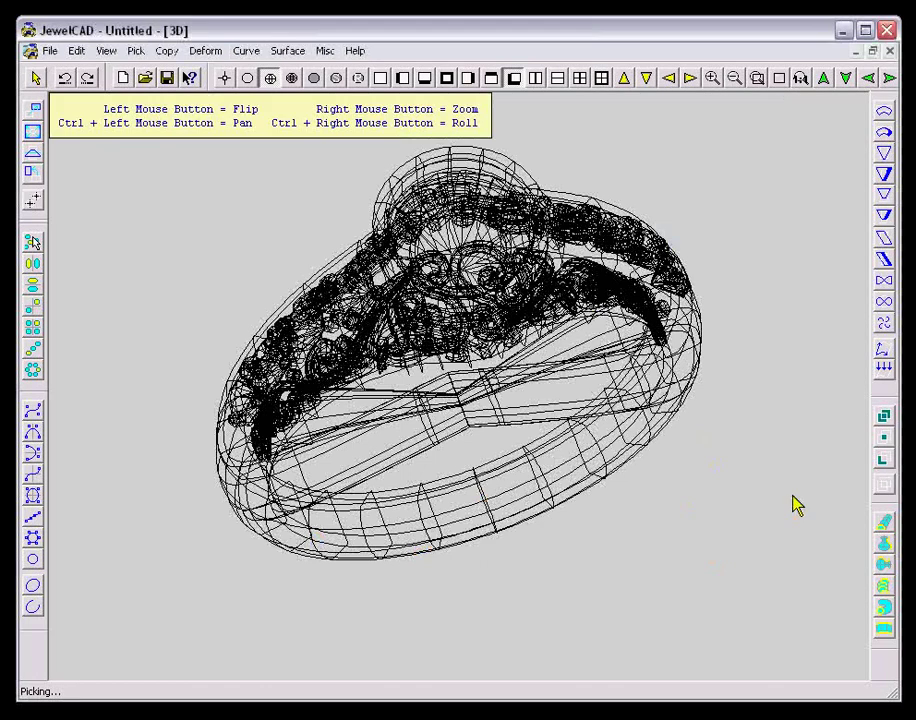
Step: Render the two-tone filigree solitaire ring in 3D, return it to wireframe and delete it
{"action": "left_click_drag", "start_coordinate": [791, 494], "coordinate": [791, 483], "text": "shift"}
{"action": "key", "text": "F12"}
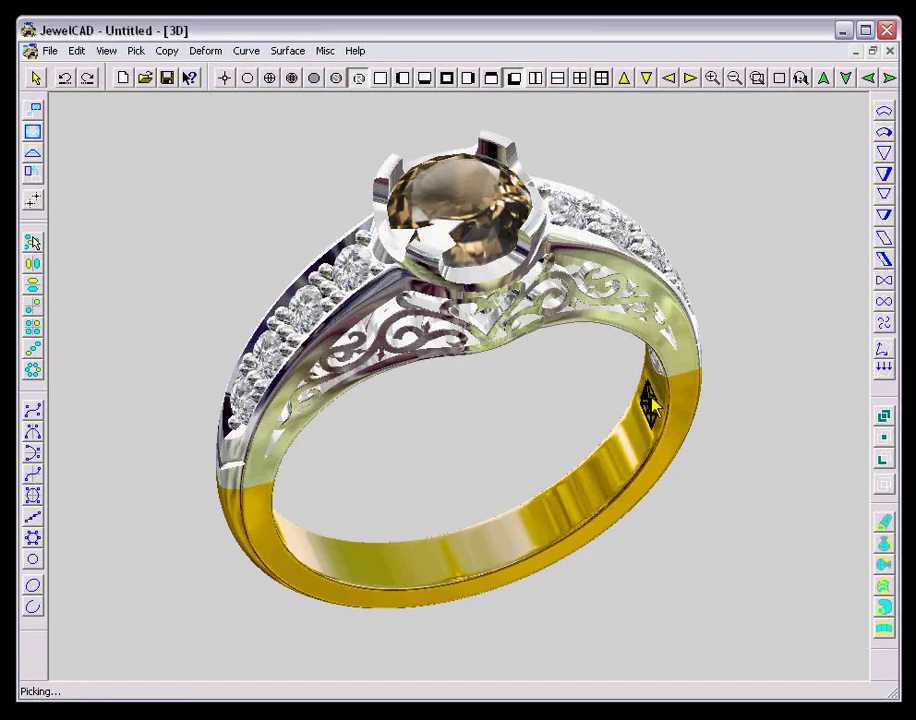
{"action": "key", "text": "F10"}
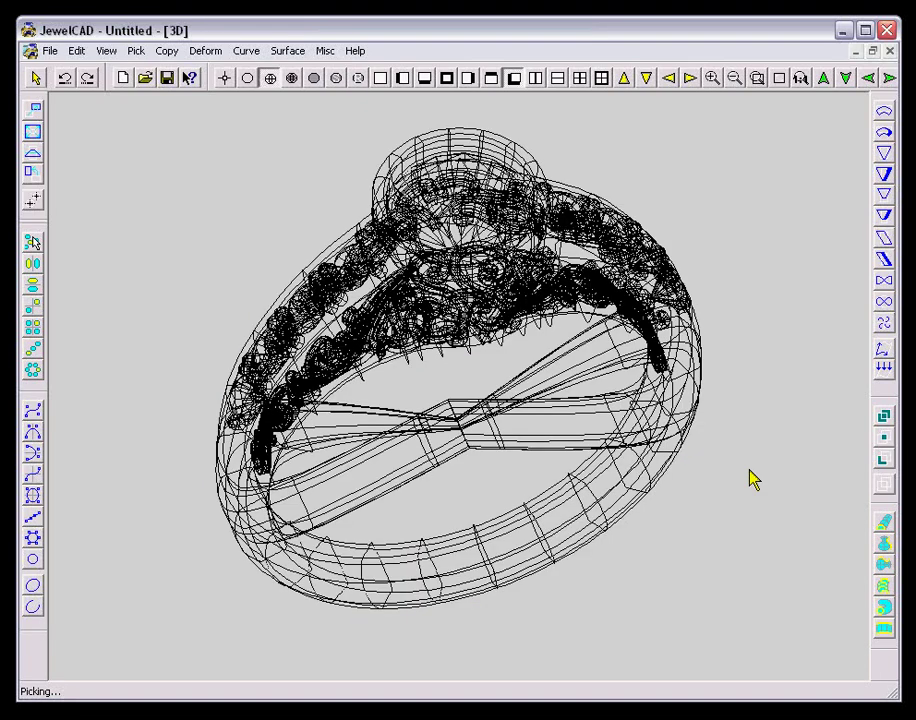
{"action": "key", "text": "Delete"}
Step: Insert the pierced lettered band p003_003p from the personalised rings category under the database's finished Ranges, and render it in 3D
{"action": "key", "text": "ctrl+d"}
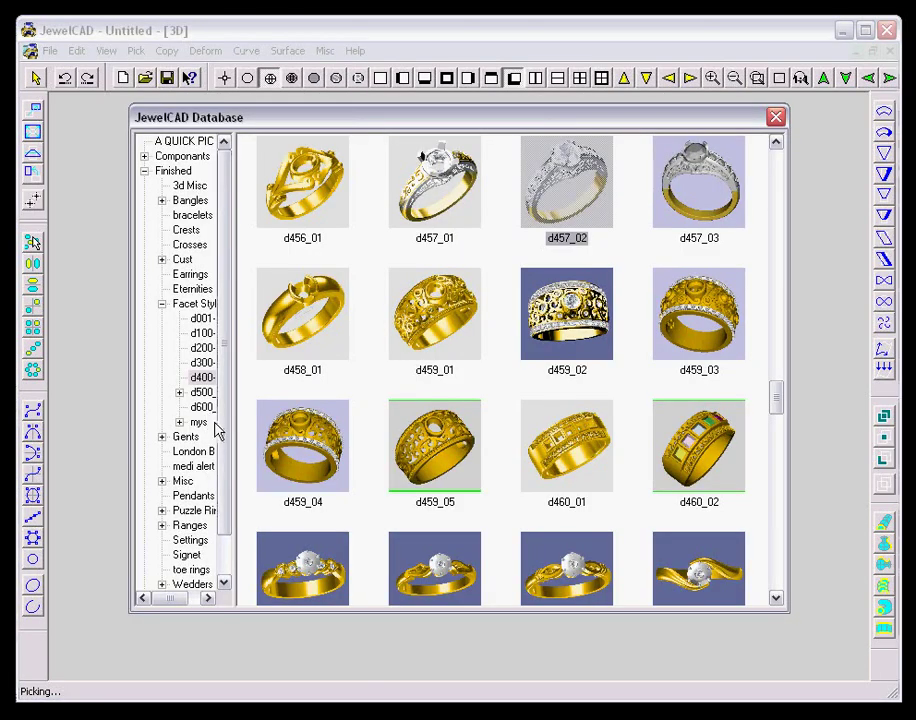
{"action": "left_click_drag", "start_coordinate": [217, 430], "coordinate": [225, 475]}
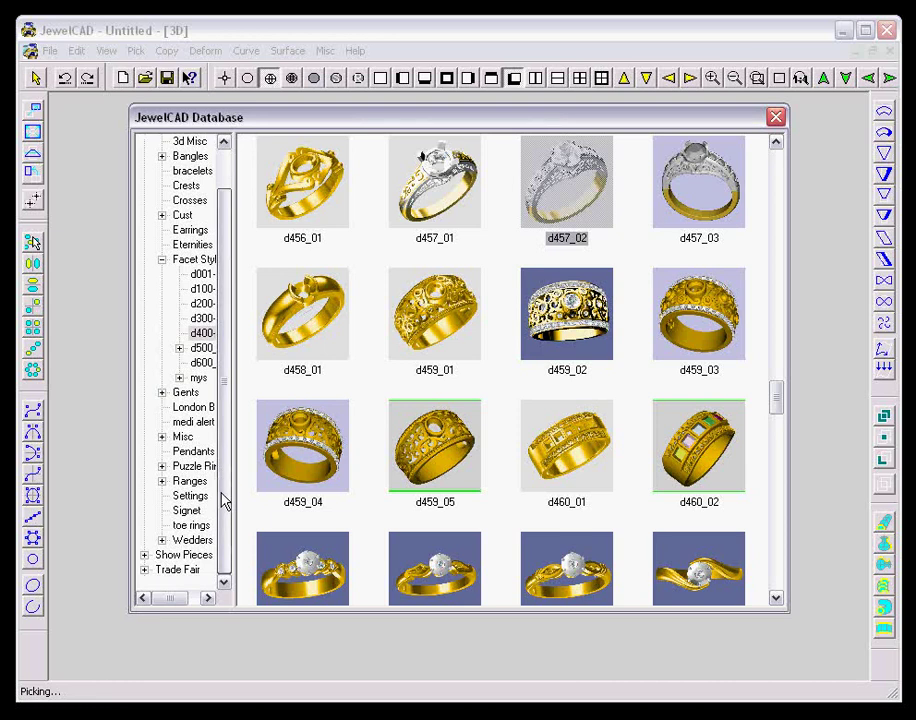
{"action": "left_click", "coordinate": [162, 481]}
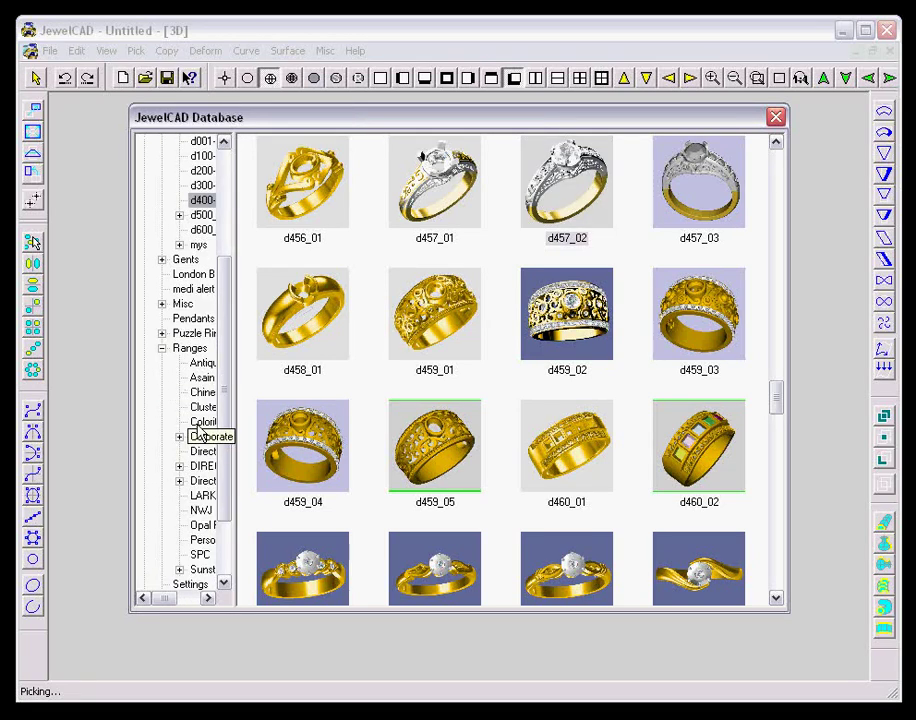
{"action": "left_click", "coordinate": [200, 540]}
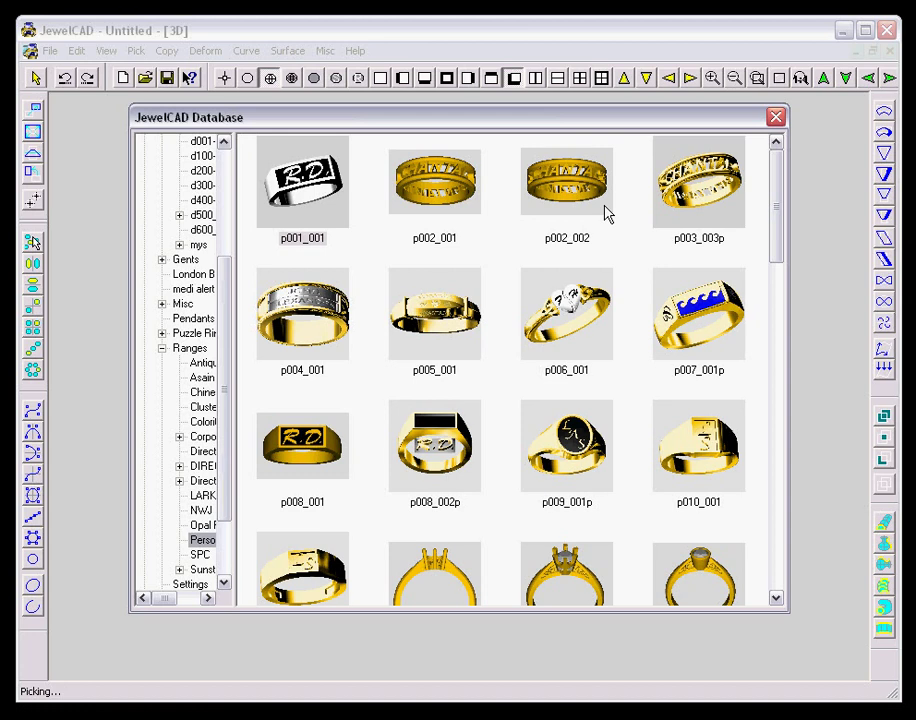
{"action": "double_click", "coordinate": [694, 224]}
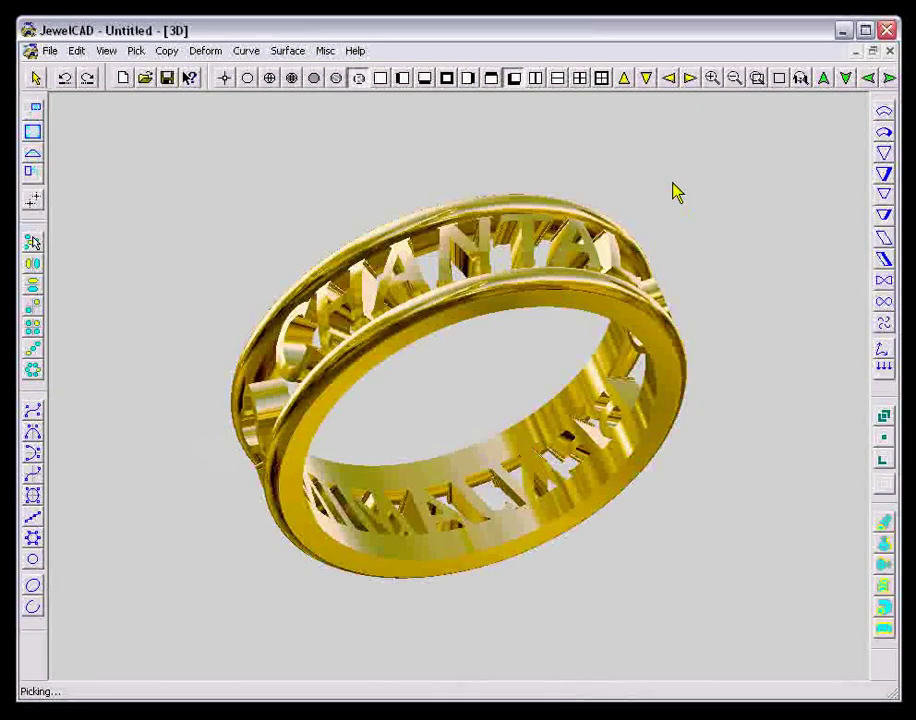
Step: Rotate the rendered lettered band to show its pierced letters, return it to wireframe and delete it
{"action": "right_click_drag", "start_coordinate": [673, 183], "coordinate": [679, 157]}
{"action": "left_click_drag", "start_coordinate": [680, 167], "coordinate": [278, 226]}
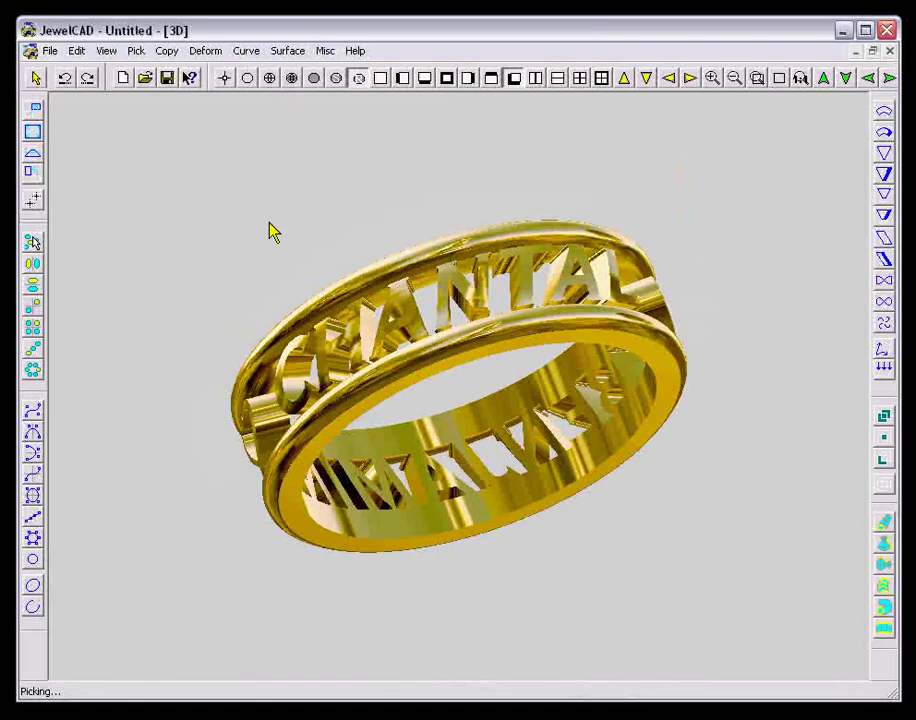
{"action": "left_click_drag", "start_coordinate": [269, 223], "coordinate": [267, 223]}
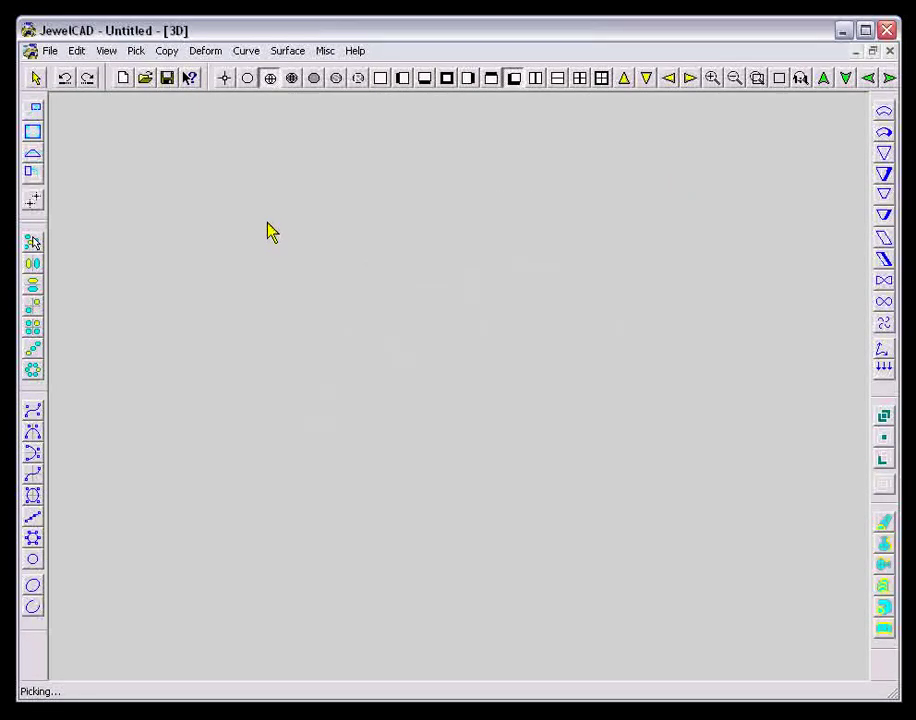
Step: Insert the braided wedding band celt_wed12p from the Celtic category under the database's finished Wedders, and render it in 3D
{"action": "key", "text": "ctrl+d"}
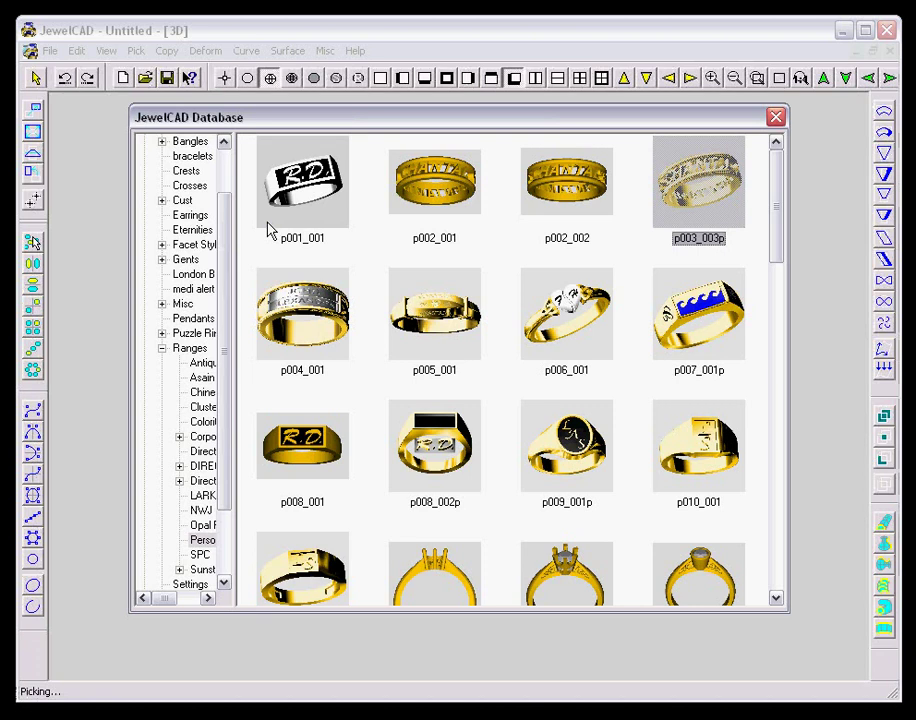
{"action": "scroll", "coordinate": [222, 585], "scroll_direction": "down", "scroll_amount": 2}
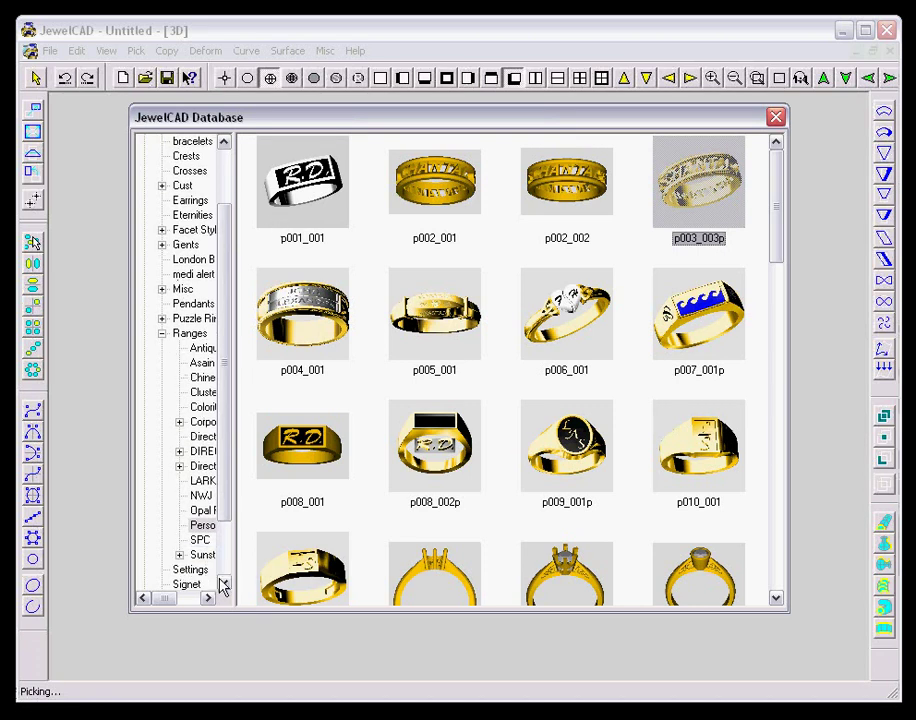
{"action": "left_click", "coordinate": [175, 542]}
{"action": "double_click", "coordinate": [176, 545]}
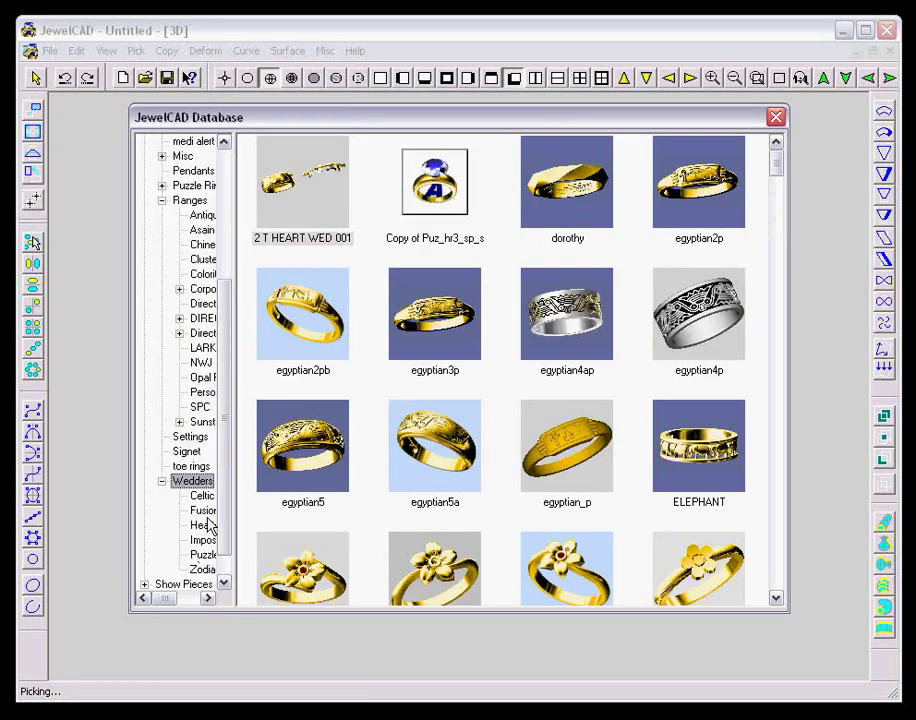
{"action": "left_click", "coordinate": [202, 495]}
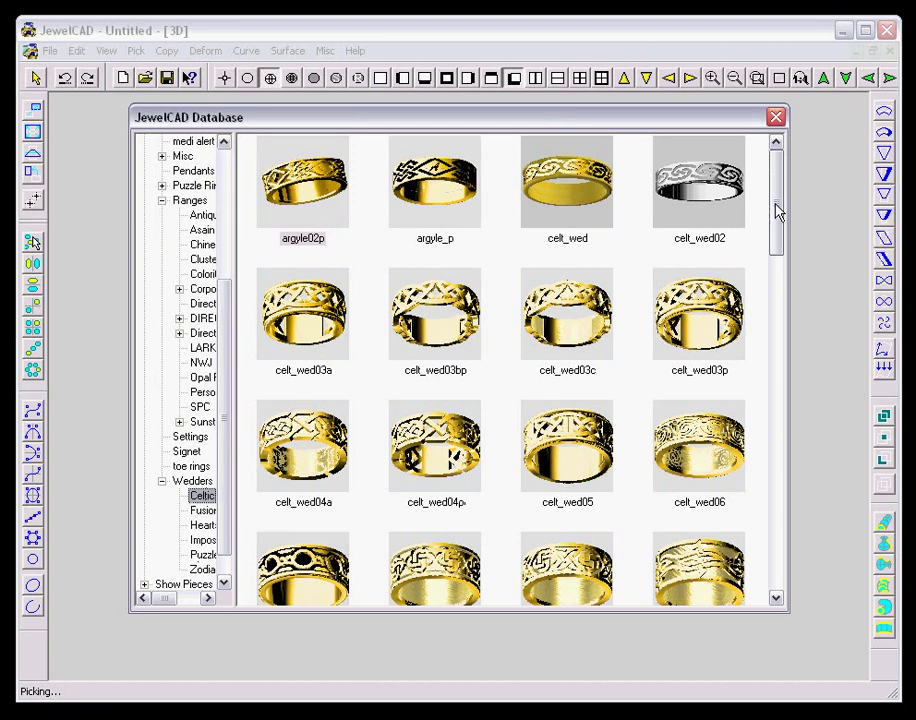
{"action": "left_click_drag", "start_coordinate": [779, 211], "coordinate": [772, 298]}
{"action": "double_click", "coordinate": [458, 332]}
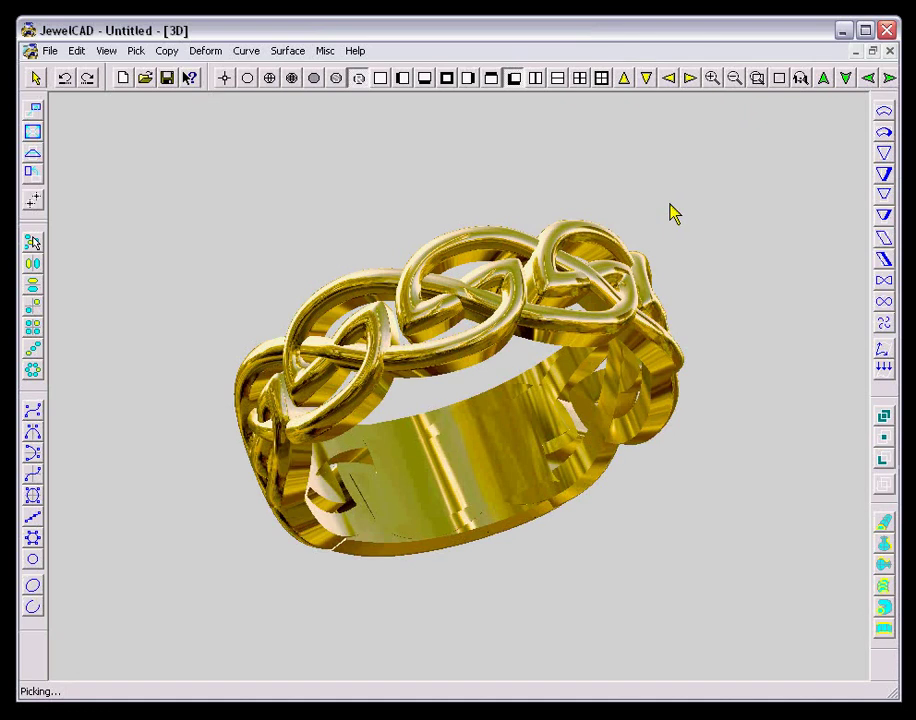
Step: Replace the braided band with Celtic wedding band celt_wed14 from the database and render it in 3D
{"action": "key", "text": "F2"}
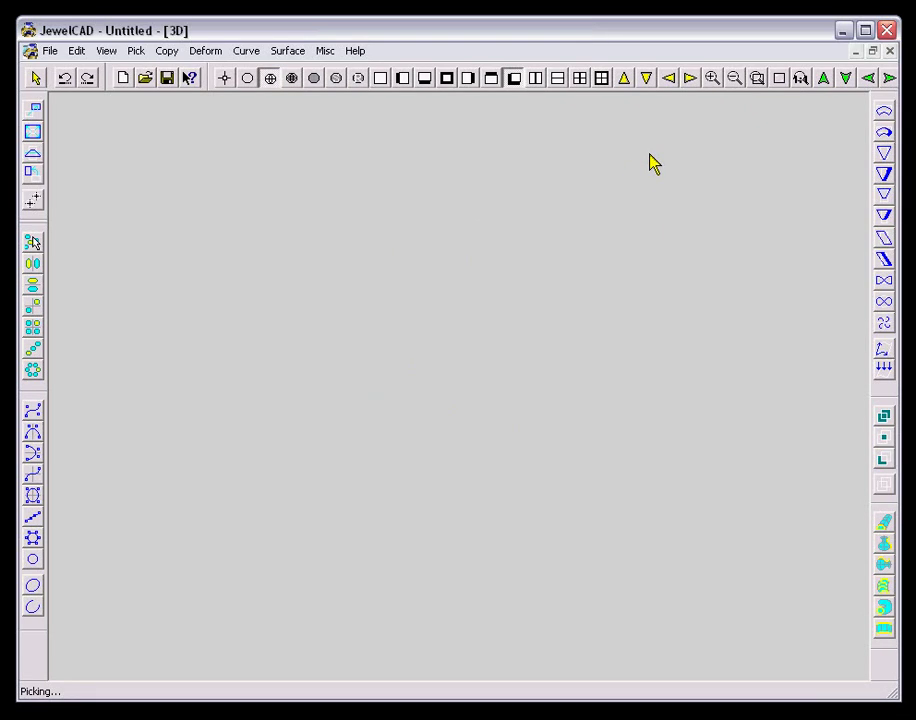
{"action": "key", "text": "ctrl+d"}
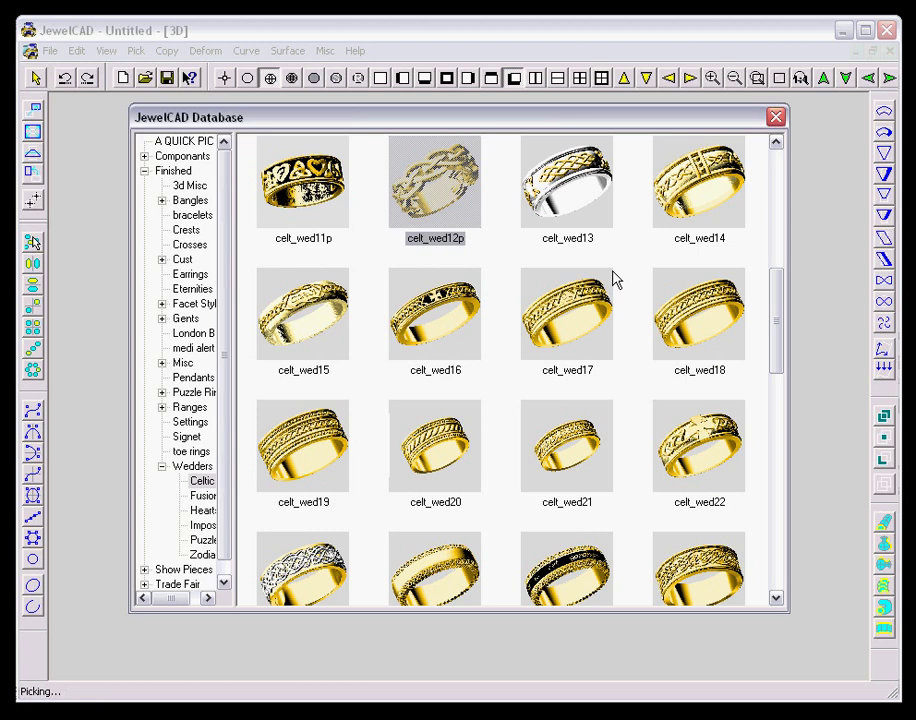
{"action": "double_click", "coordinate": [699, 222]}
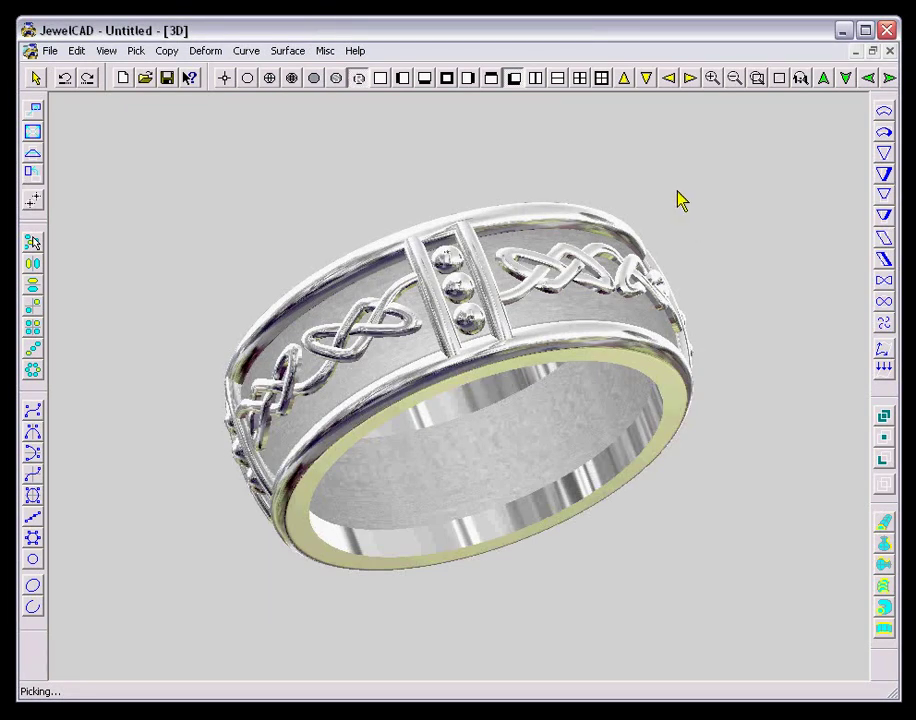
Step: Clear the Celtic band and insert design huggies01_p from the database's finished Earrings category
{"action": "key", "text": "F2"}
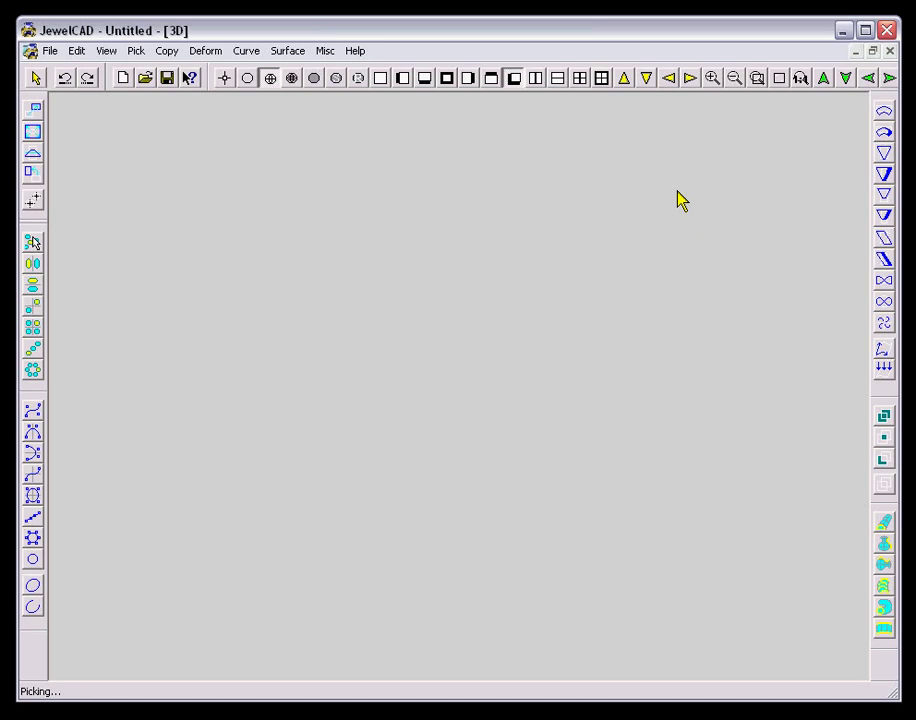
{"action": "key", "text": "ctrl+d"}
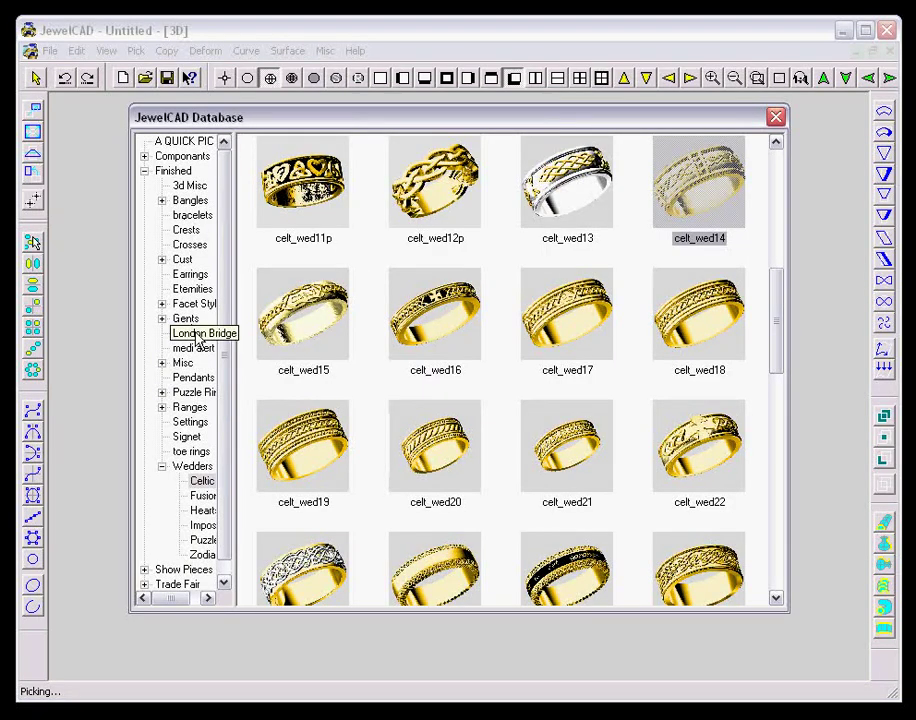
{"action": "left_click", "coordinate": [188, 274]}
{"action": "left_click_drag", "start_coordinate": [783, 244], "coordinate": [766, 490]}
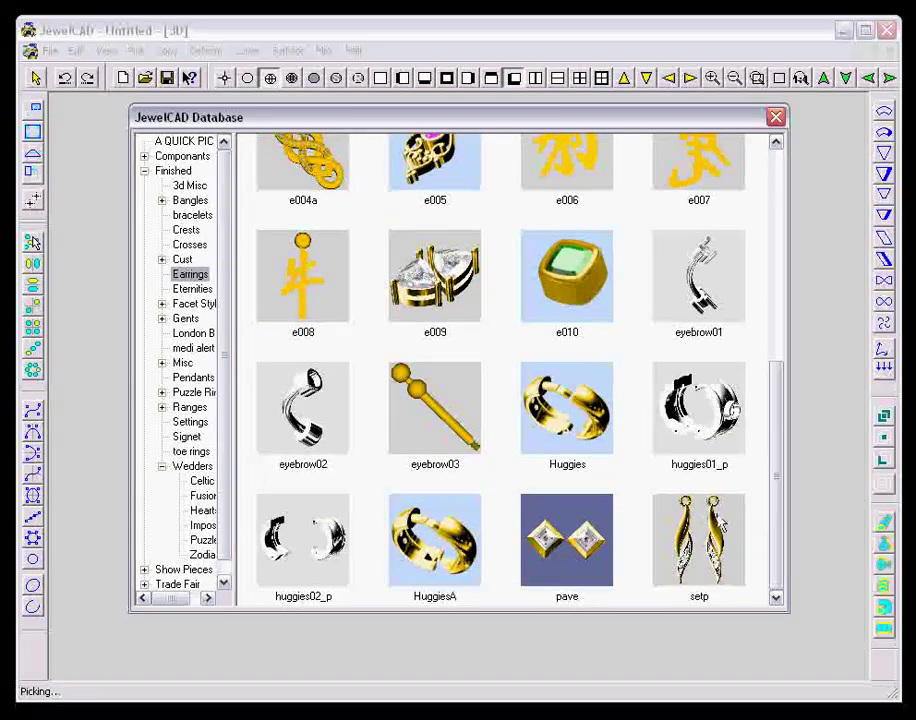
{"action": "double_click", "coordinate": [720, 436]}
Step: Examine the hinged earring in the front view and as a shaded 3D model, and return it to wireframe
{"action": "key", "text": "F5"}
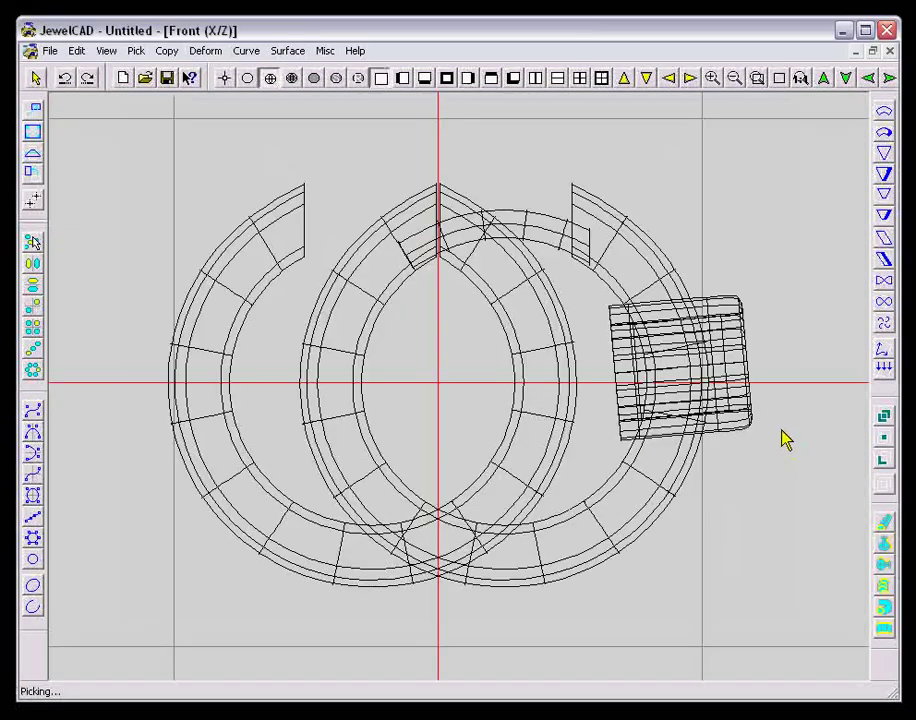
{"action": "key", "text": "F8"}
{"action": "key", "text": "F12"}
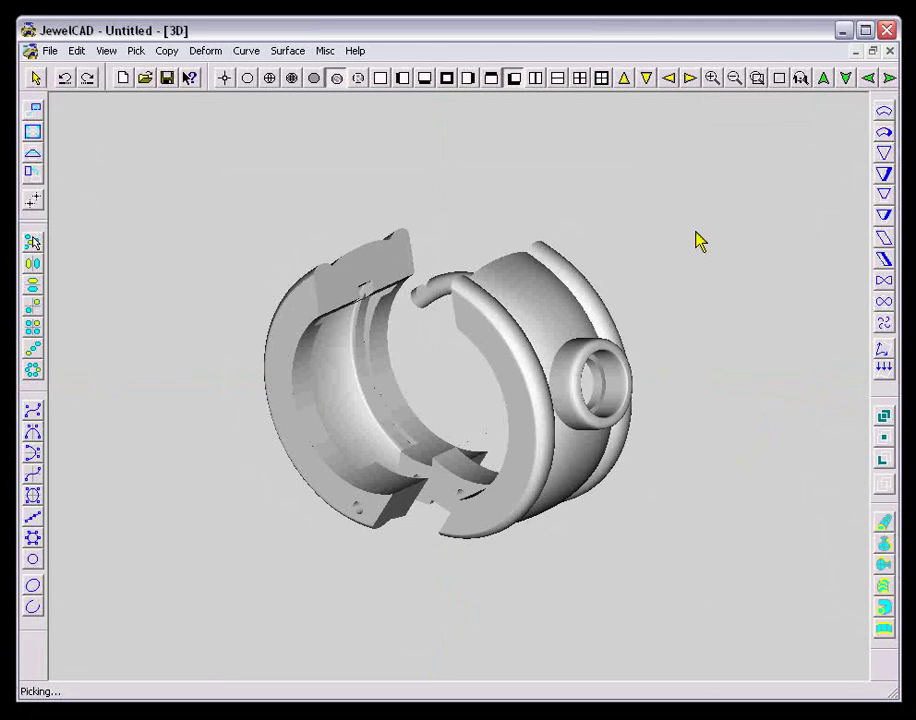
{"action": "key", "text": "F5"}
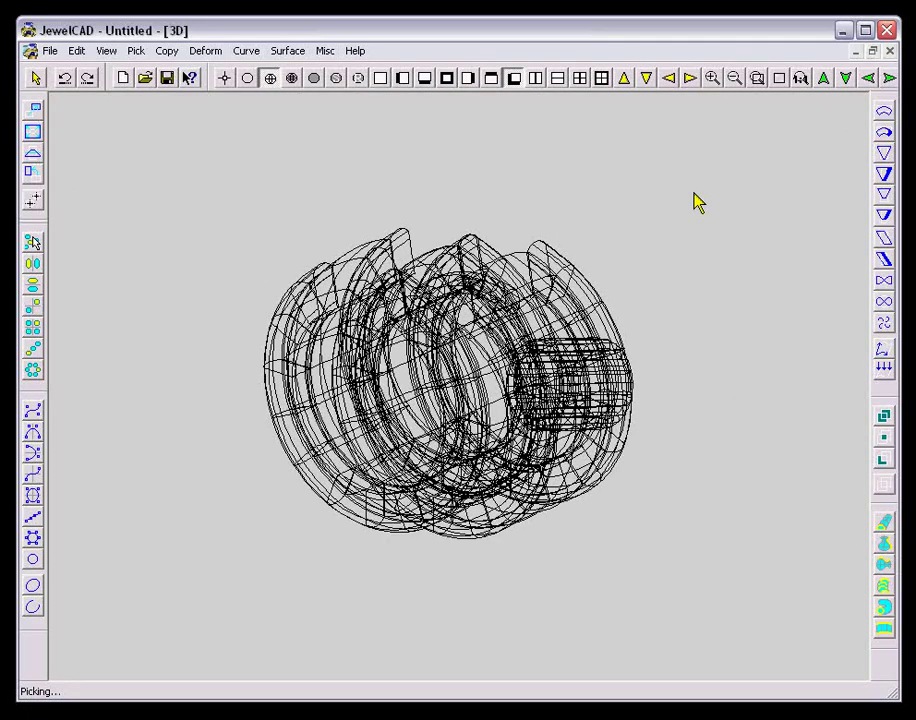